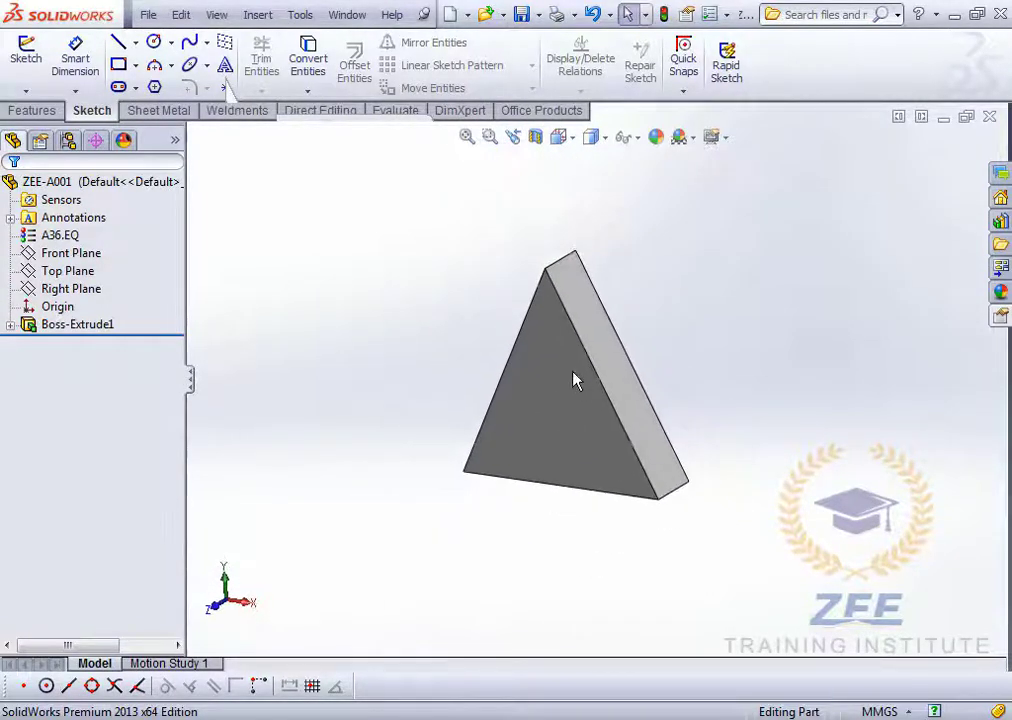
scroll(589, 373, down, 3)
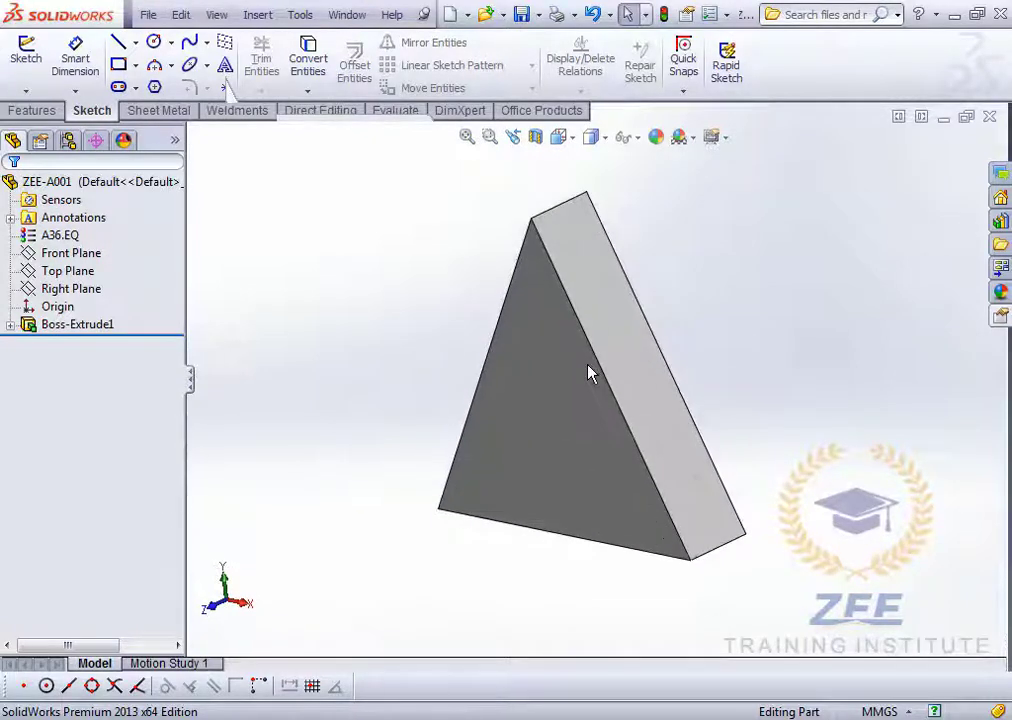
ctrl+middle_drag(603, 312, 580, 321)
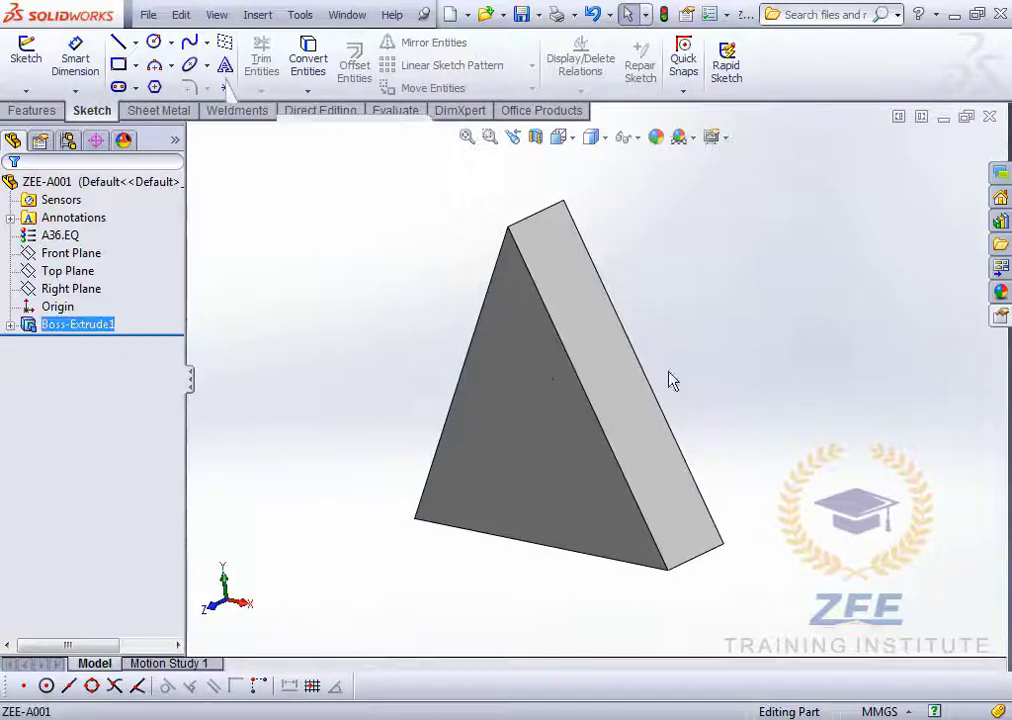
click(557, 390)
click(863, 346)
click(572, 401)
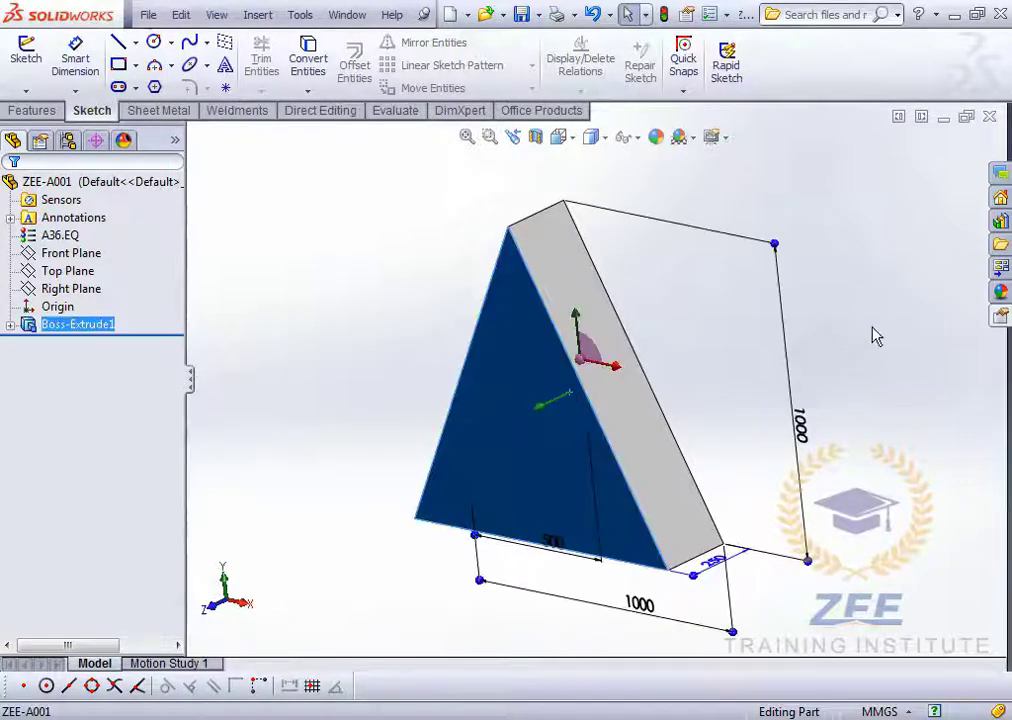
click(874, 336)
Start a sketch on the triangular front face and view the face straight on.
click(26, 55)
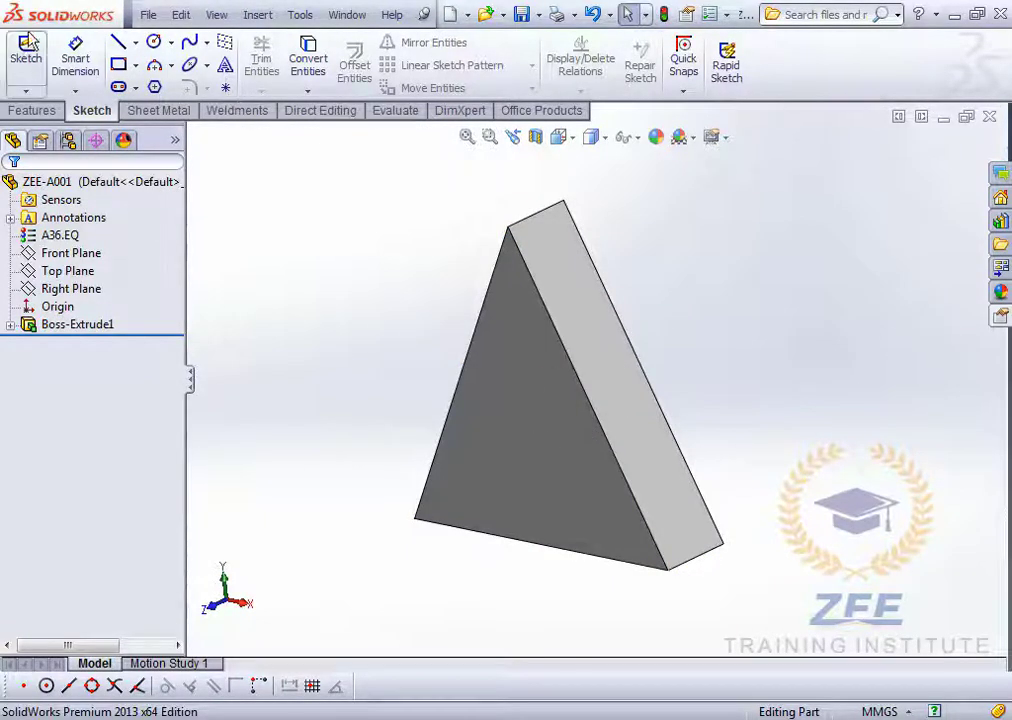
click(479, 343)
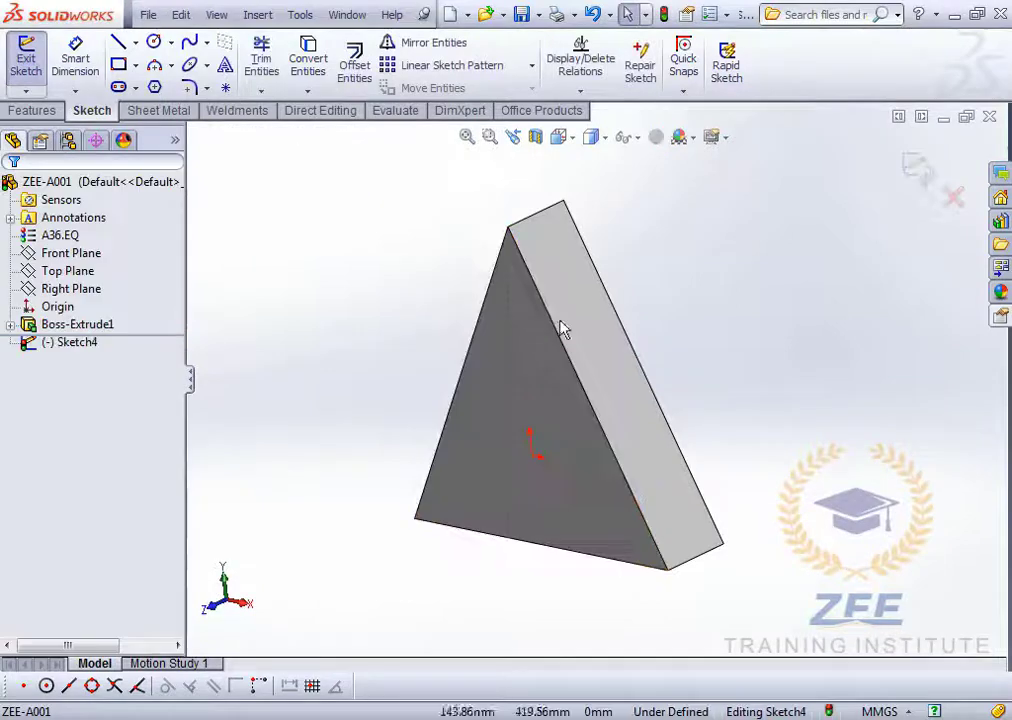
click(562, 136)
click(655, 250)
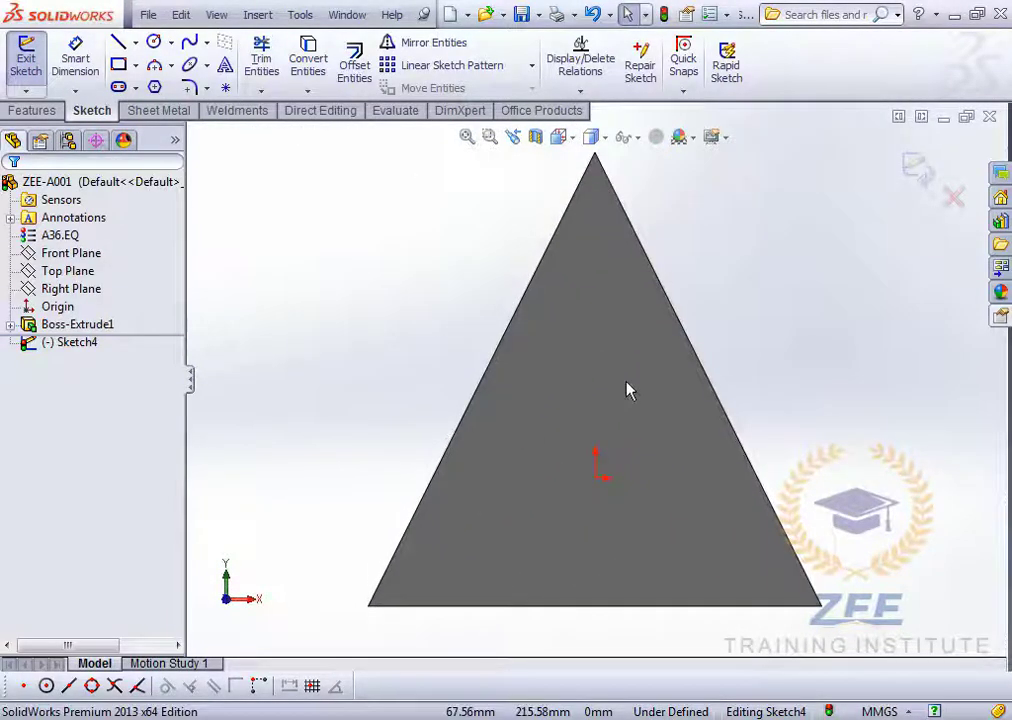
Try adding the sketch text HELLO on the triangular face near the origin.
click(226, 67)
scroll(580, 405, down, 2)
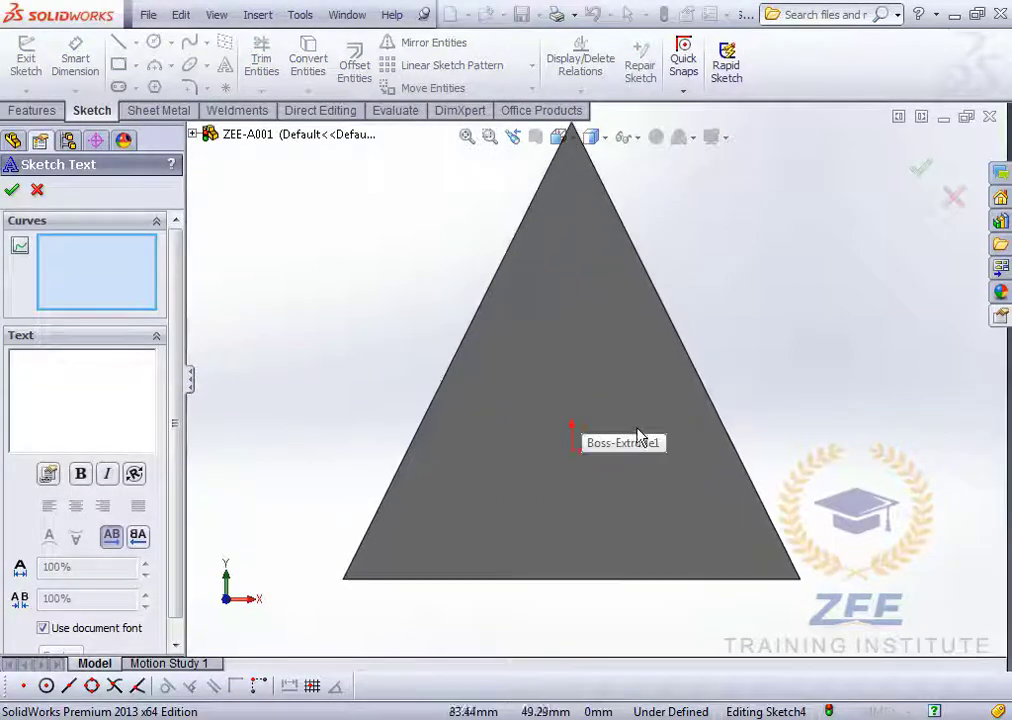
click(68, 369)
text(HE)
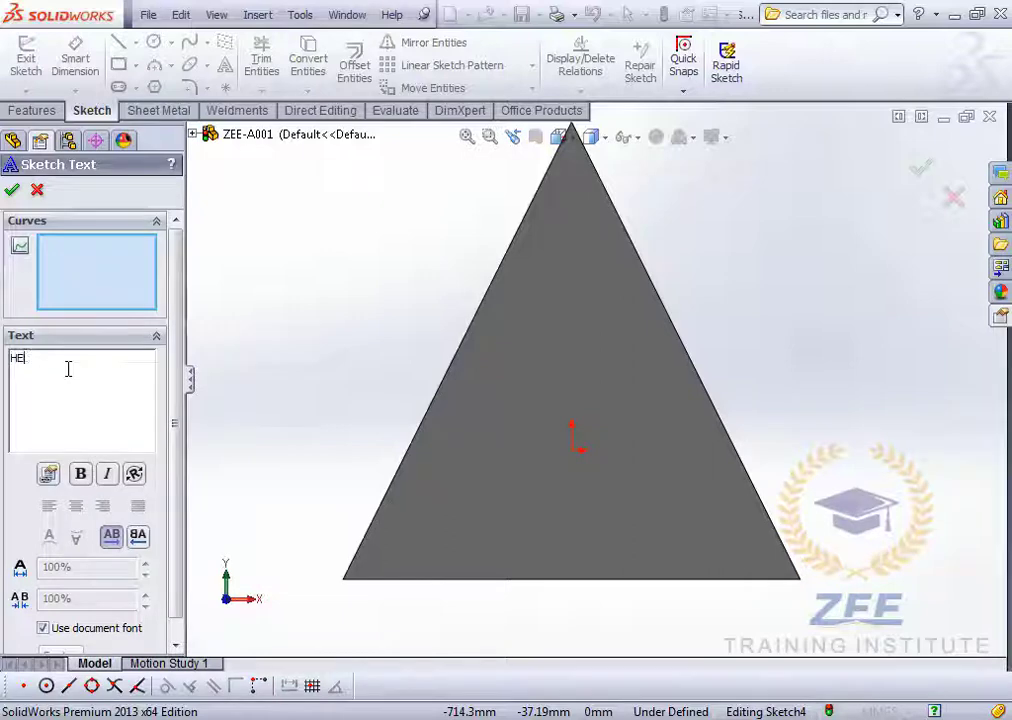
text(LLO)
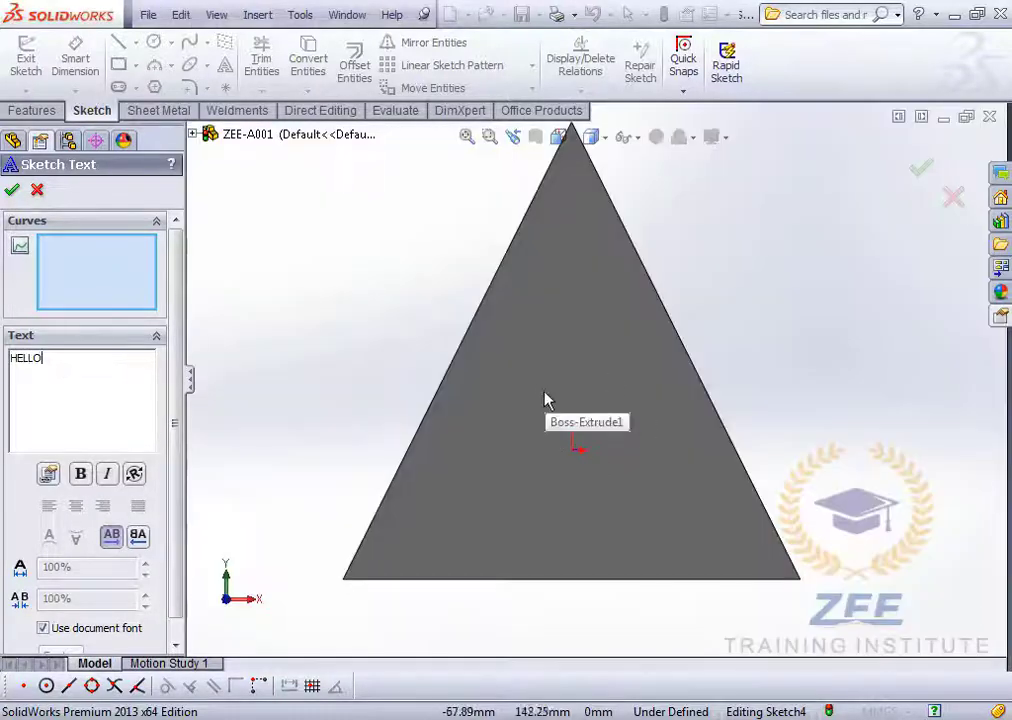
click(572, 449)
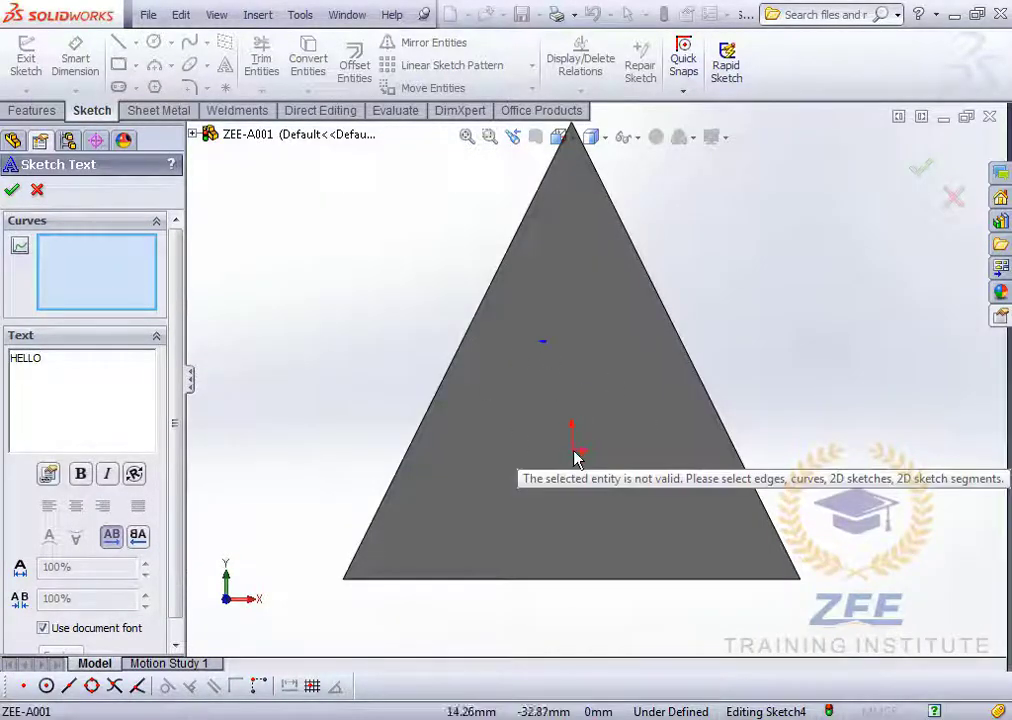
Examine the size and position of the HELLO text relative to the triangular face.
scroll(567, 386, down, 10)
scroll(718, 407, up, 8)
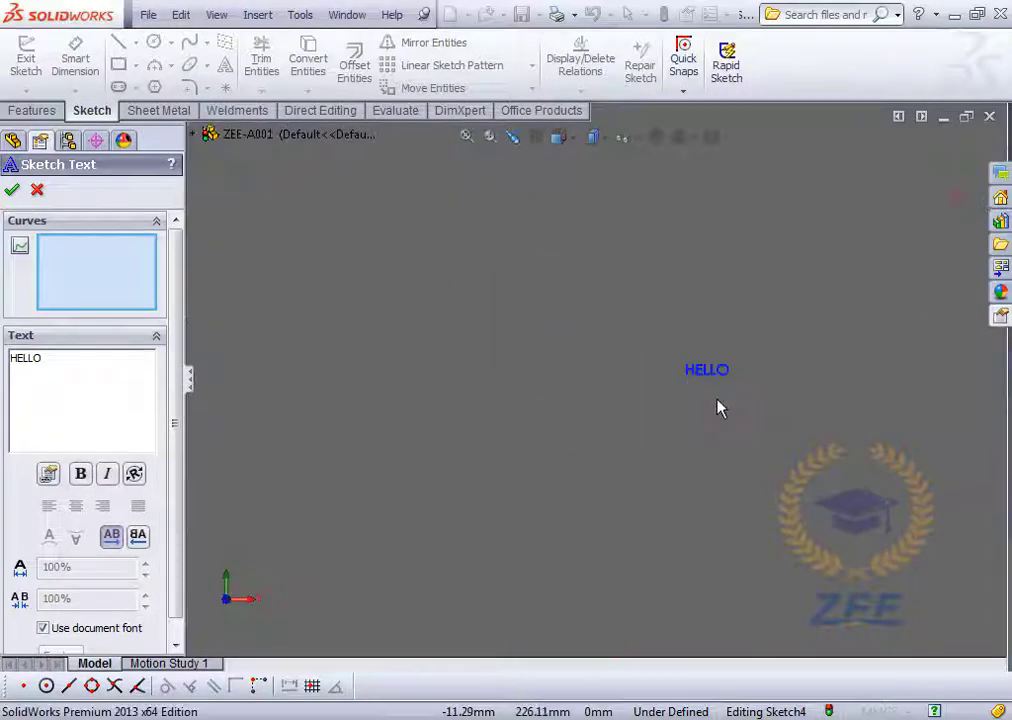
scroll(632, 412, down, 1)
scroll(677, 378, down, 2)
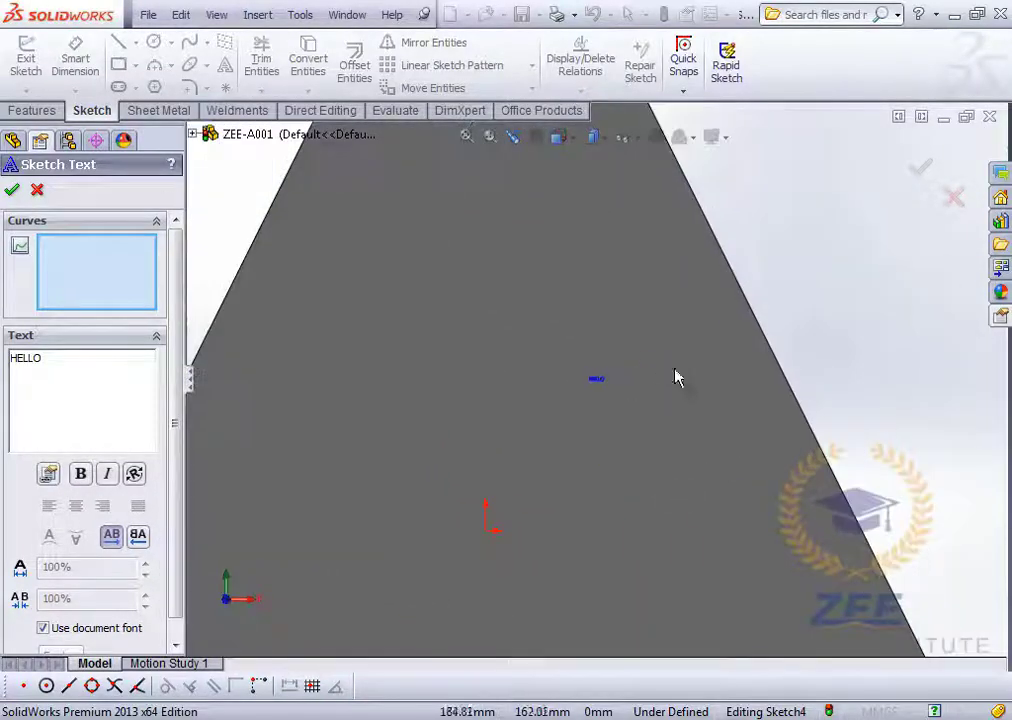
scroll(657, 446, up, 3)
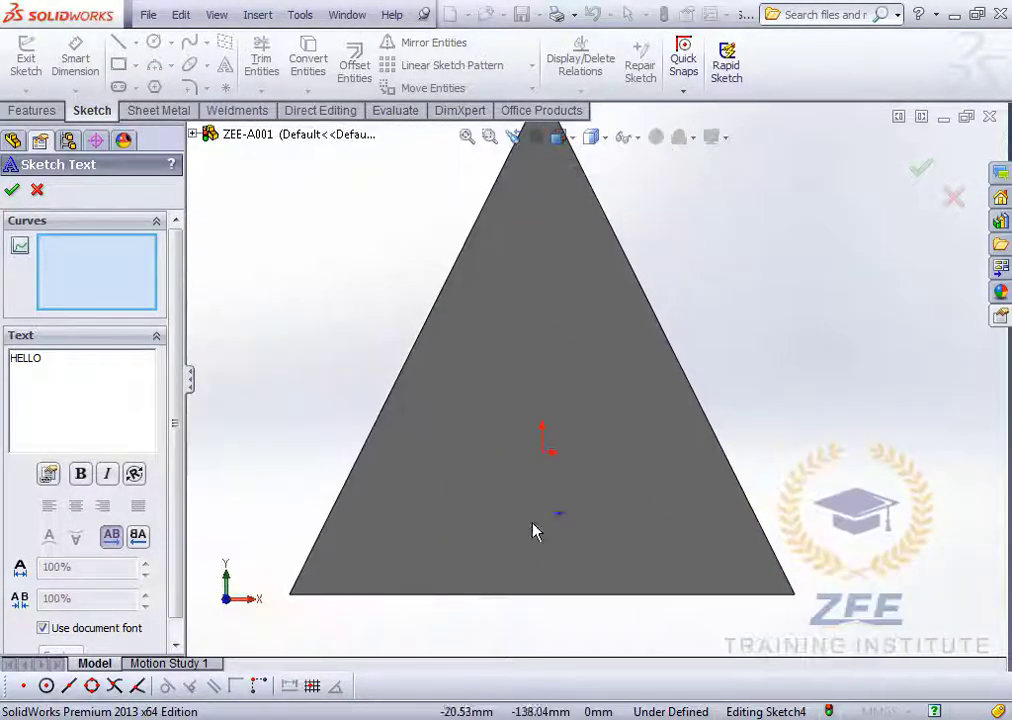
scroll(535, 530, down, 5)
scroll(707, 454, down, 4)
scroll(511, 447, up, 6)
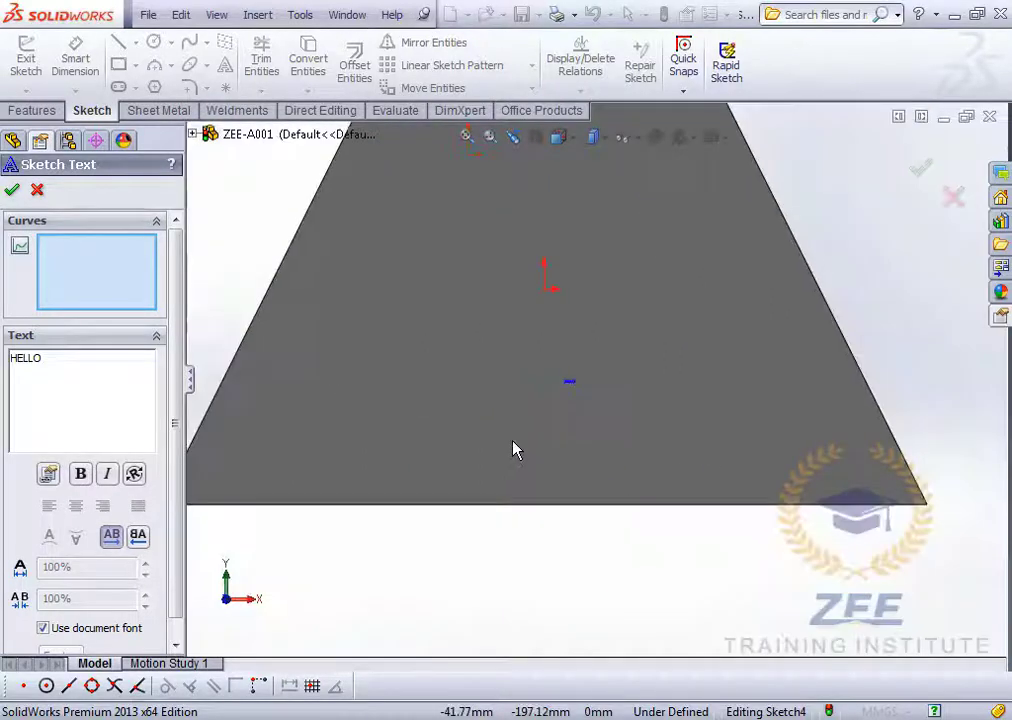
scroll(512, 449, up, 5)
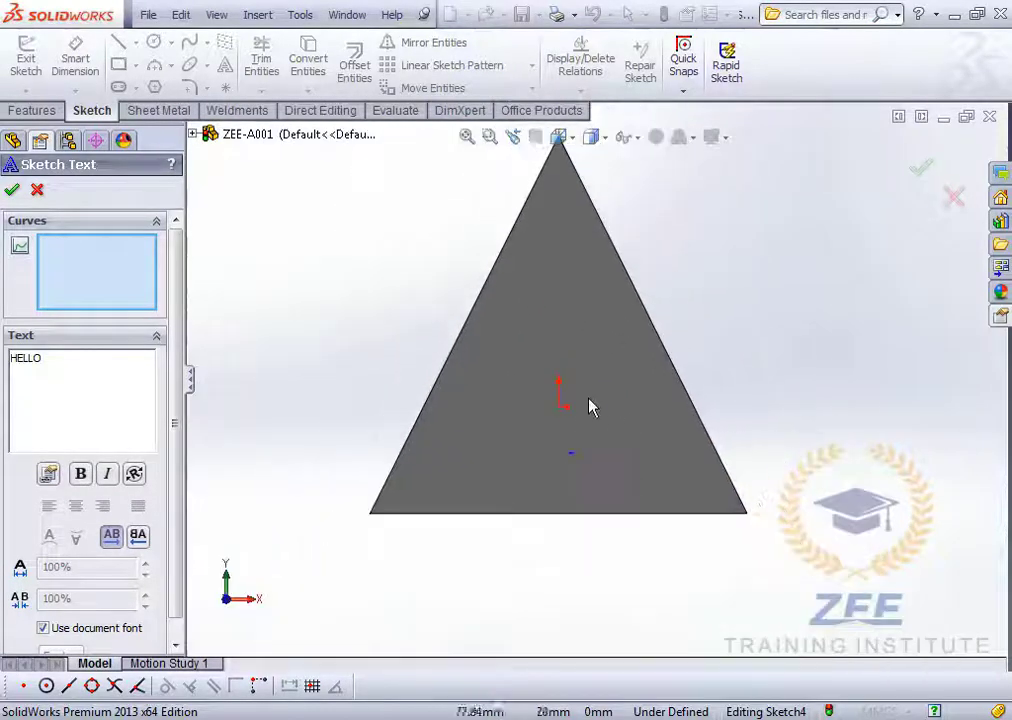
scroll(586, 397, down, 2)
scroll(590, 382, up, 2)
scroll(595, 420, down, 2)
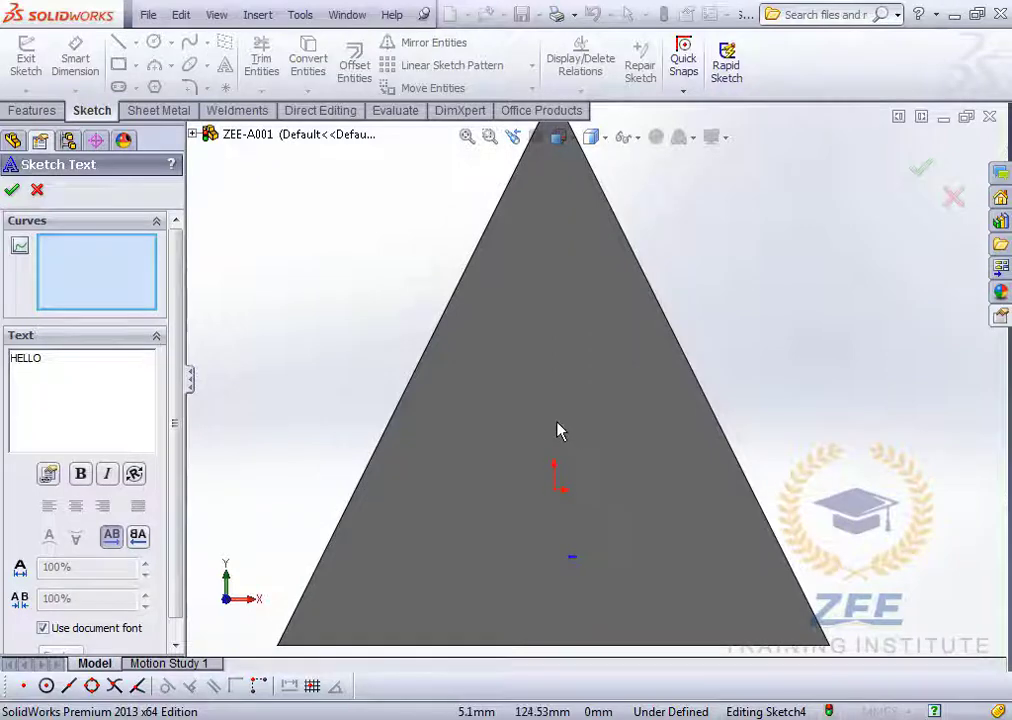
scroll(562, 415, up, 1)
scroll(590, 368, down, 5)
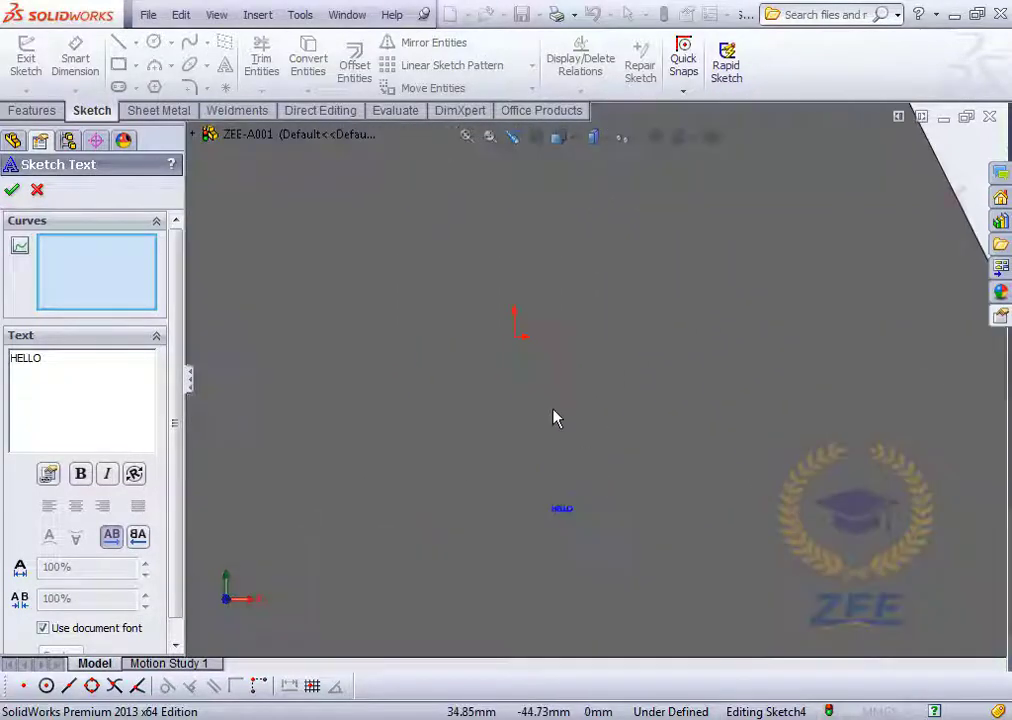
scroll(590, 425, up, 4)
scroll(570, 280, up, 1)
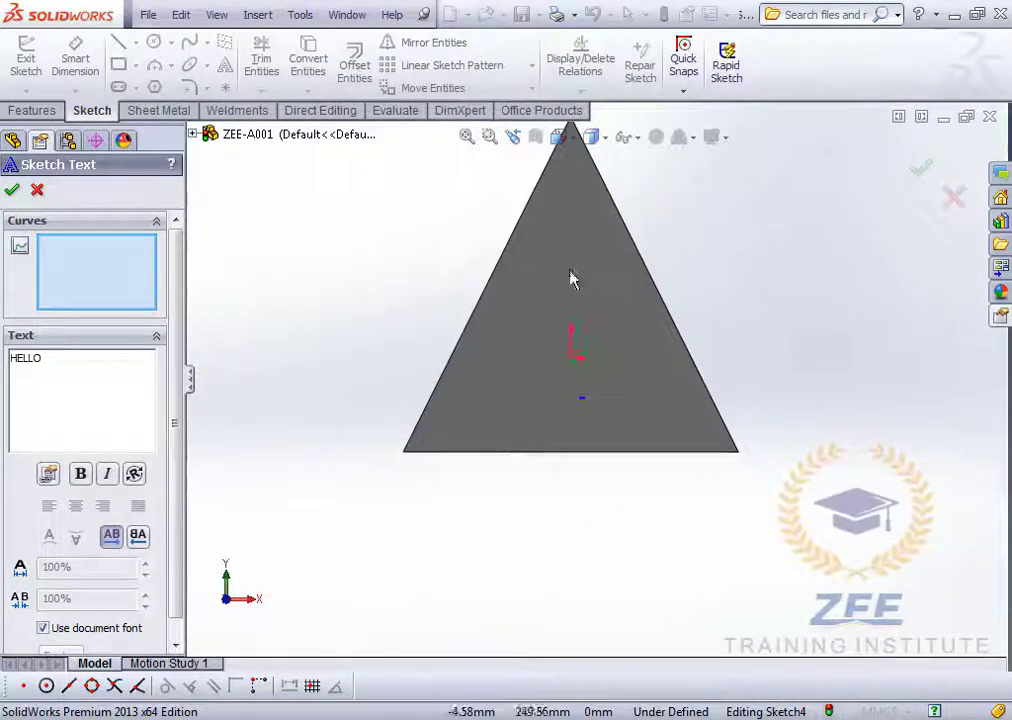
scroll(570, 278, down, 2)
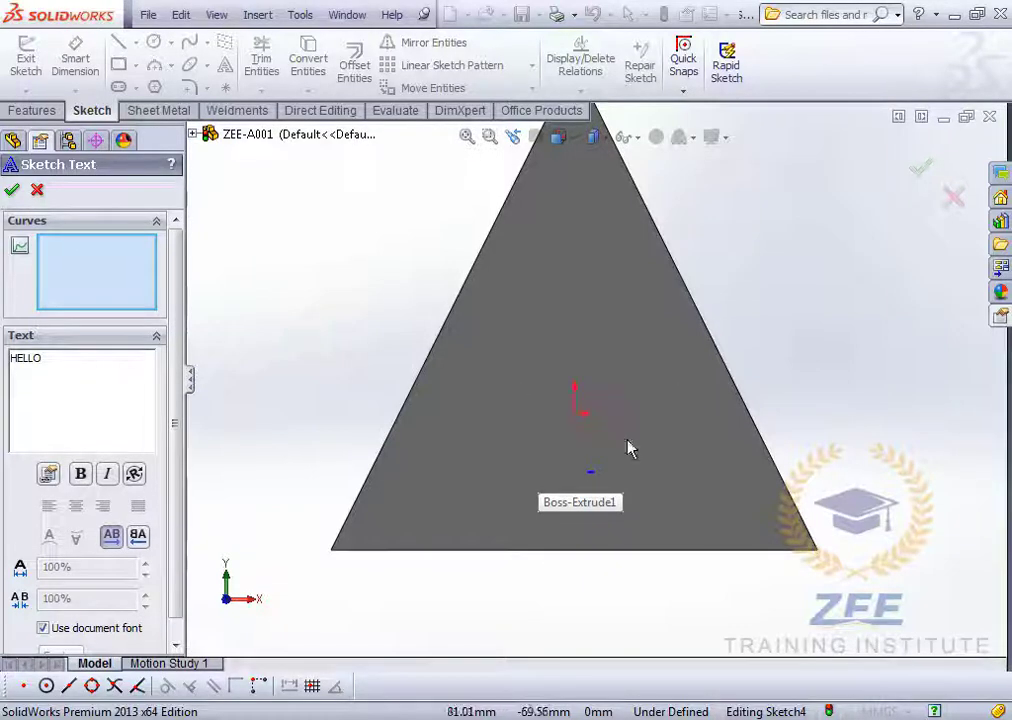
Cancel the sketch text and exit the sketch, discarding its changes.
click(951, 196)
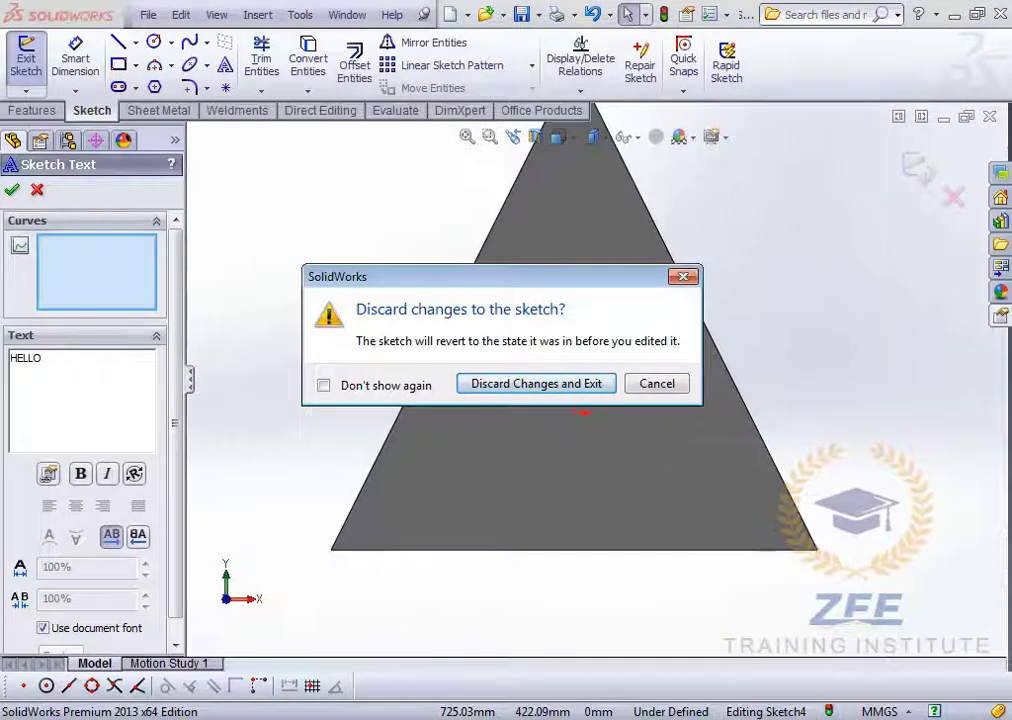
key(Return)
scroll(732, 329, up, 1)
scroll(637, 304, down, 1)
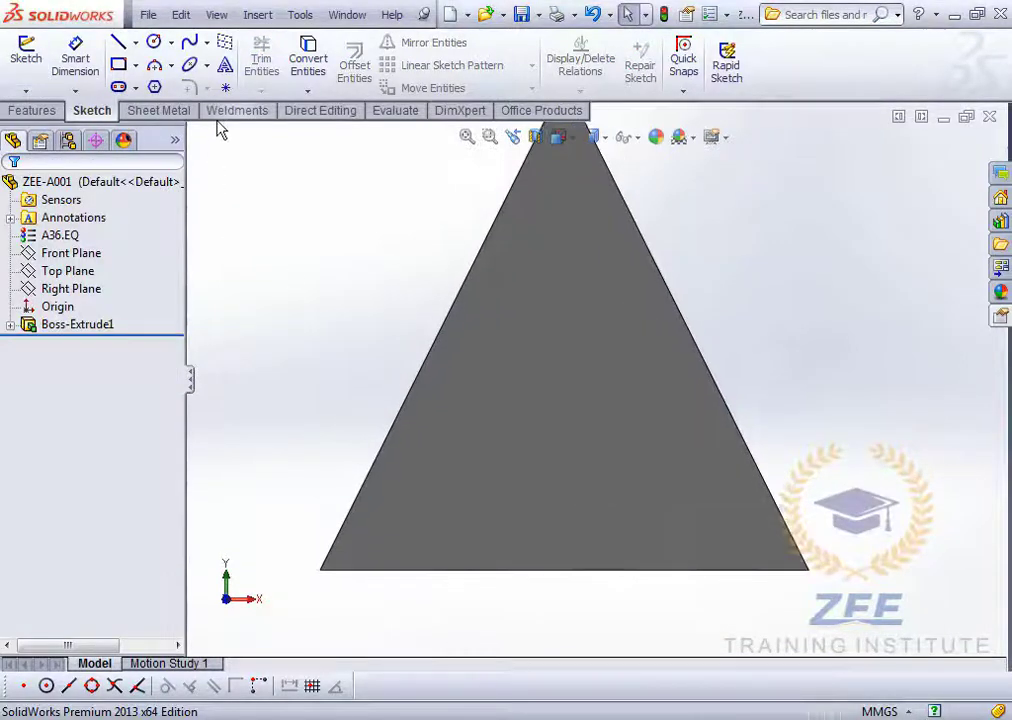
Start a new sketch on the triangular front face.
click(26, 52)
click(567, 312)
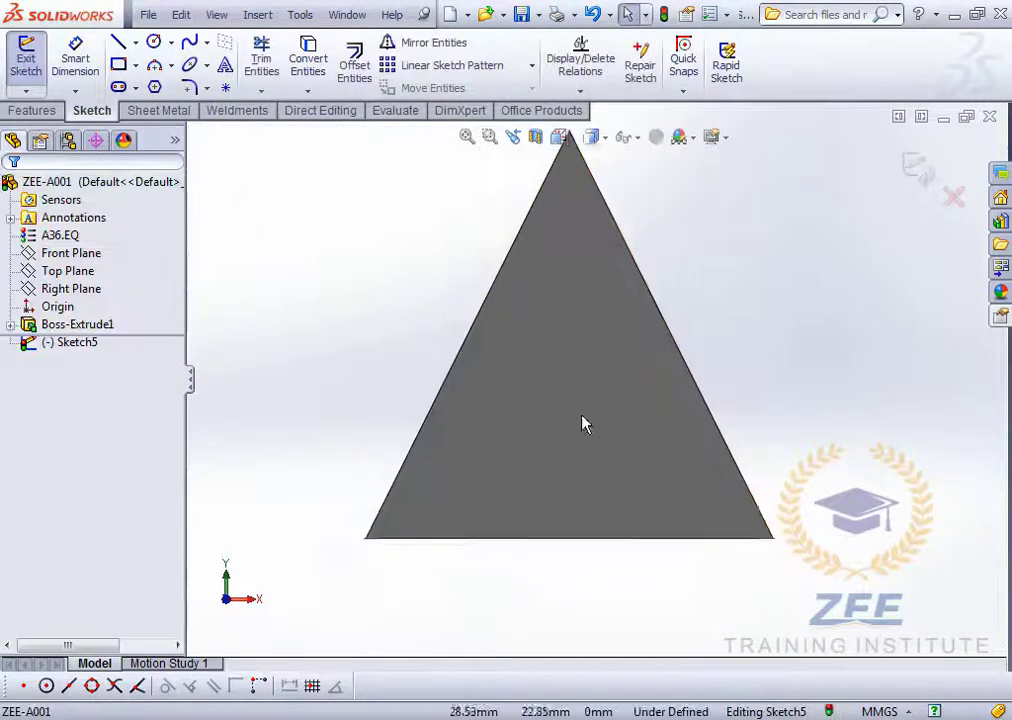
click(227, 67)
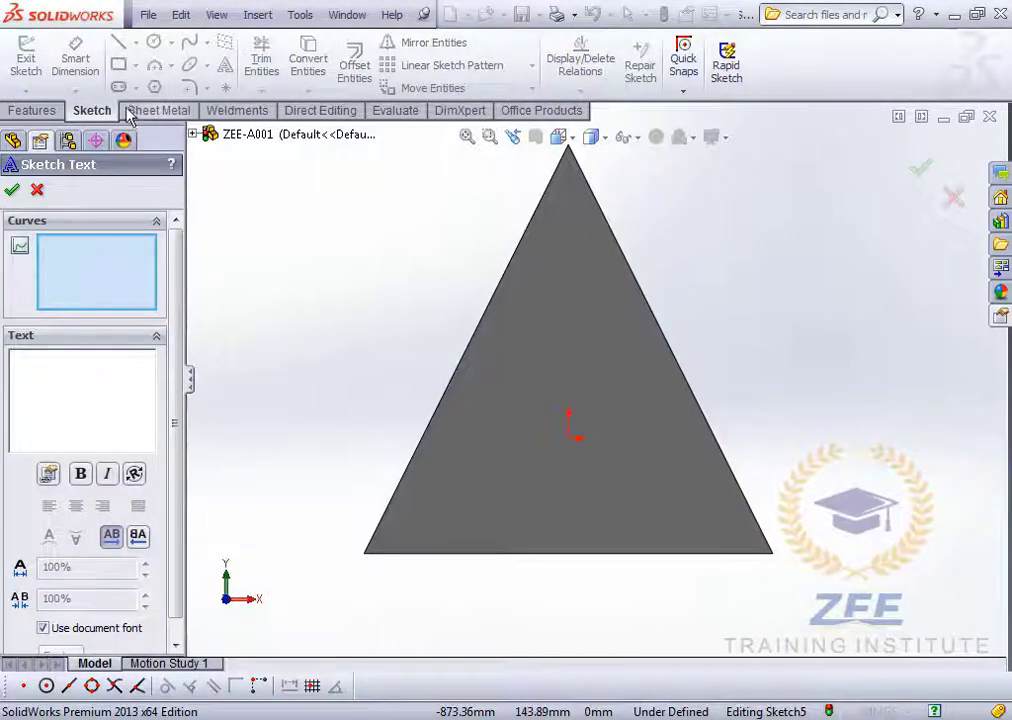
click(954, 196)
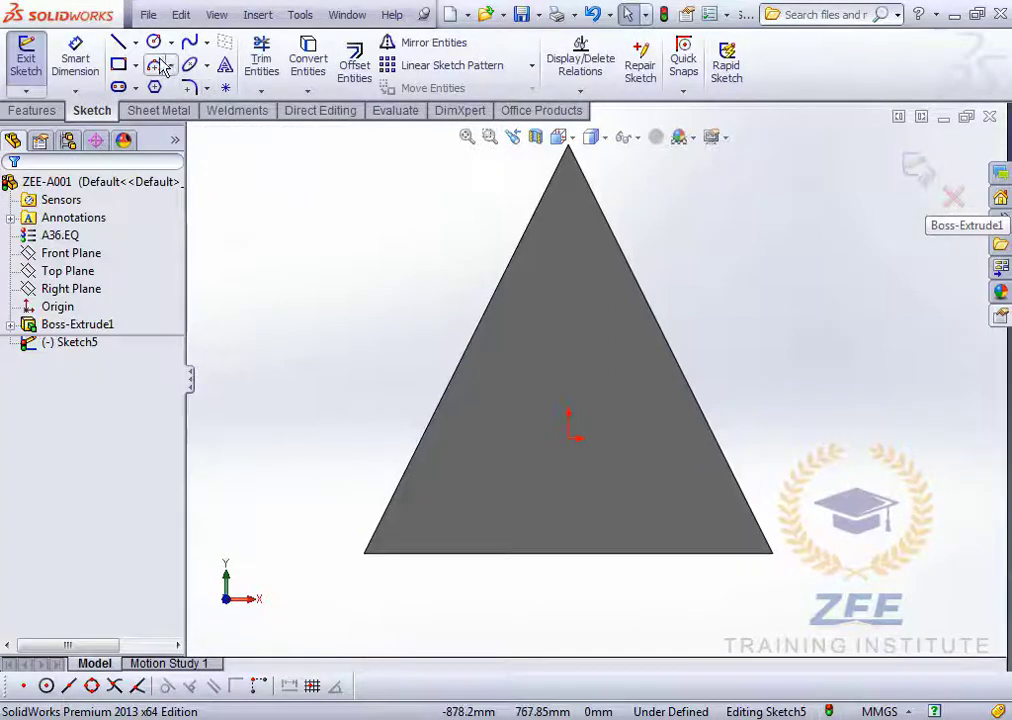
Sketch a horizontal construction line across the lower part of the face, from one slanted edge to the other.
click(227, 67)
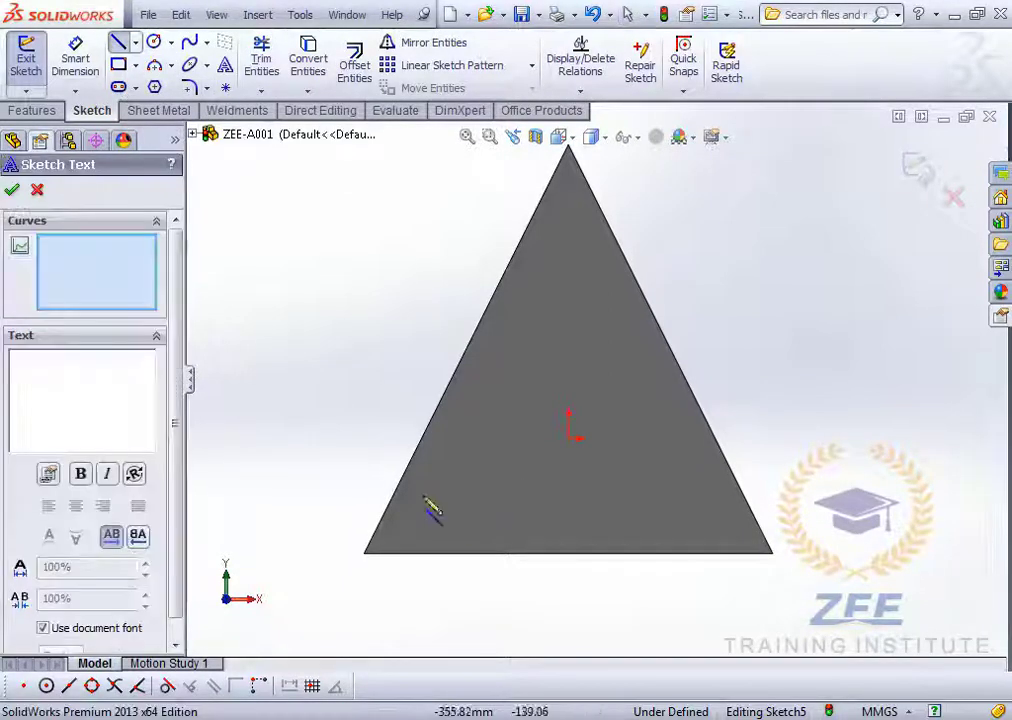
click(405, 478)
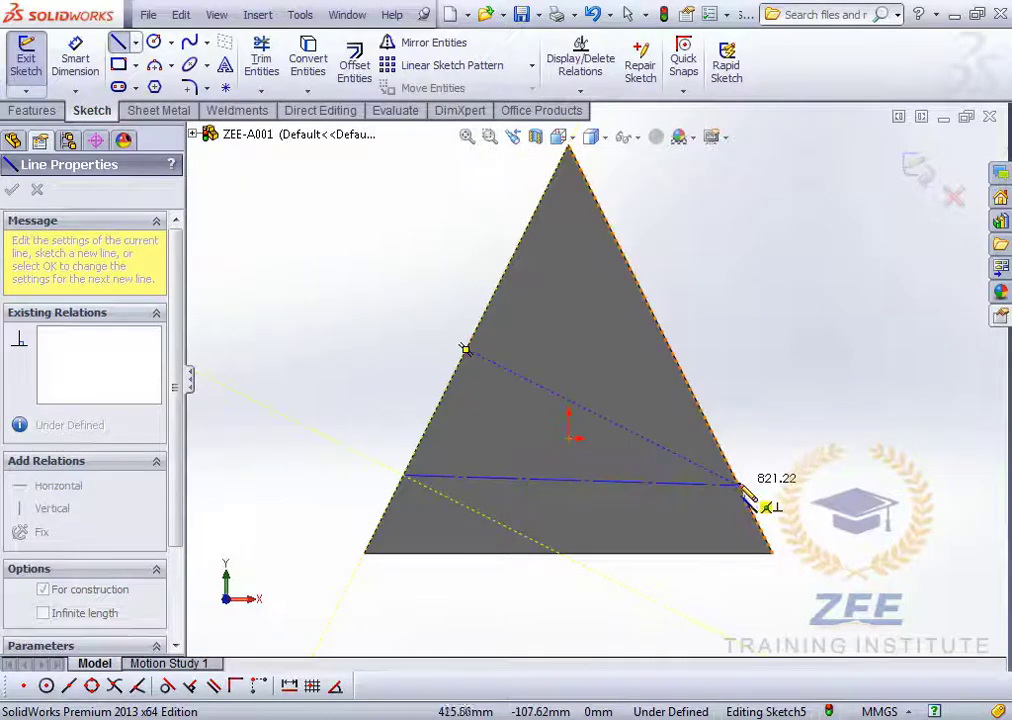
click(727, 477)
key(Escape)
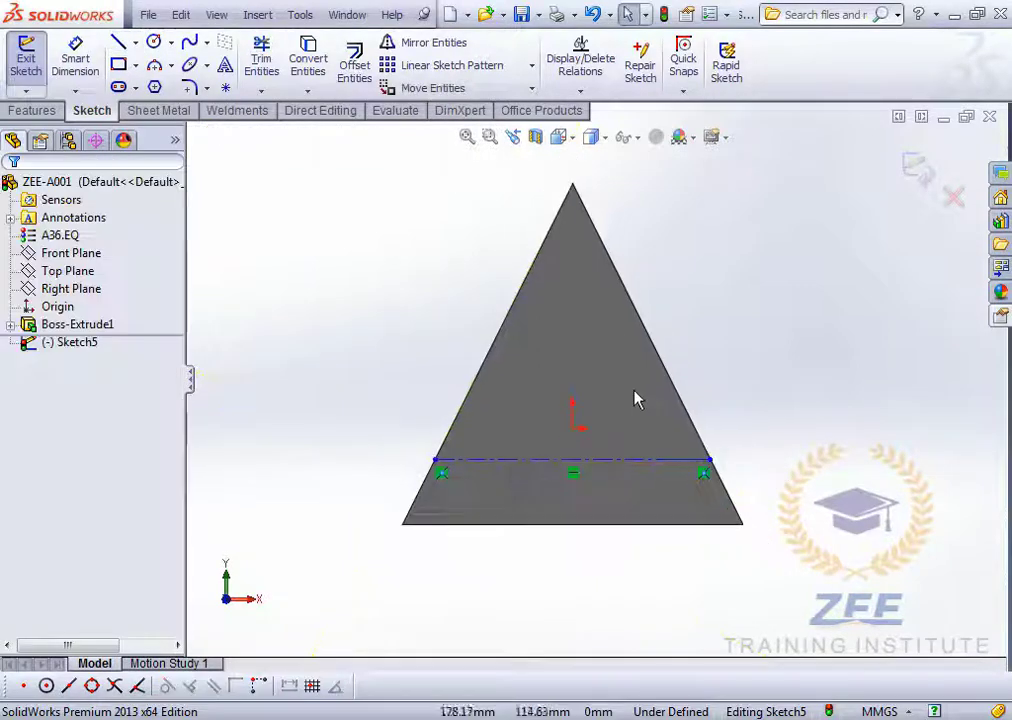
Sketch a four-point spline above the construction line, from about X -188, Y 228 mm to about X 234, Y 178 mm.
click(190, 42)
click(483, 344)
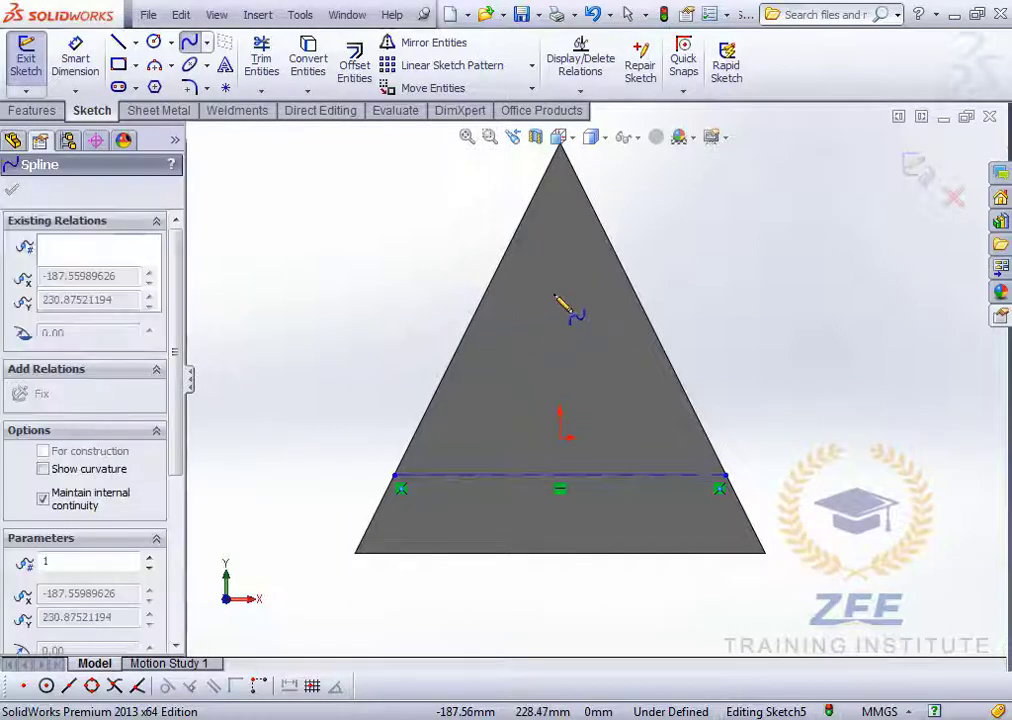
click(559, 293)
click(613, 344)
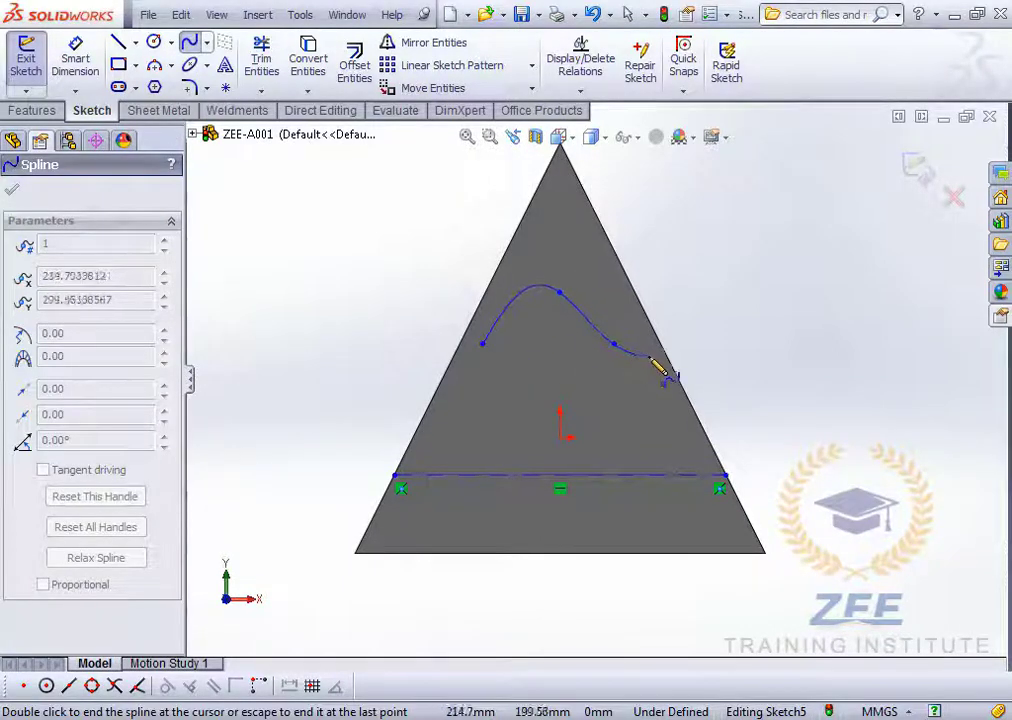
double_click(658, 356)
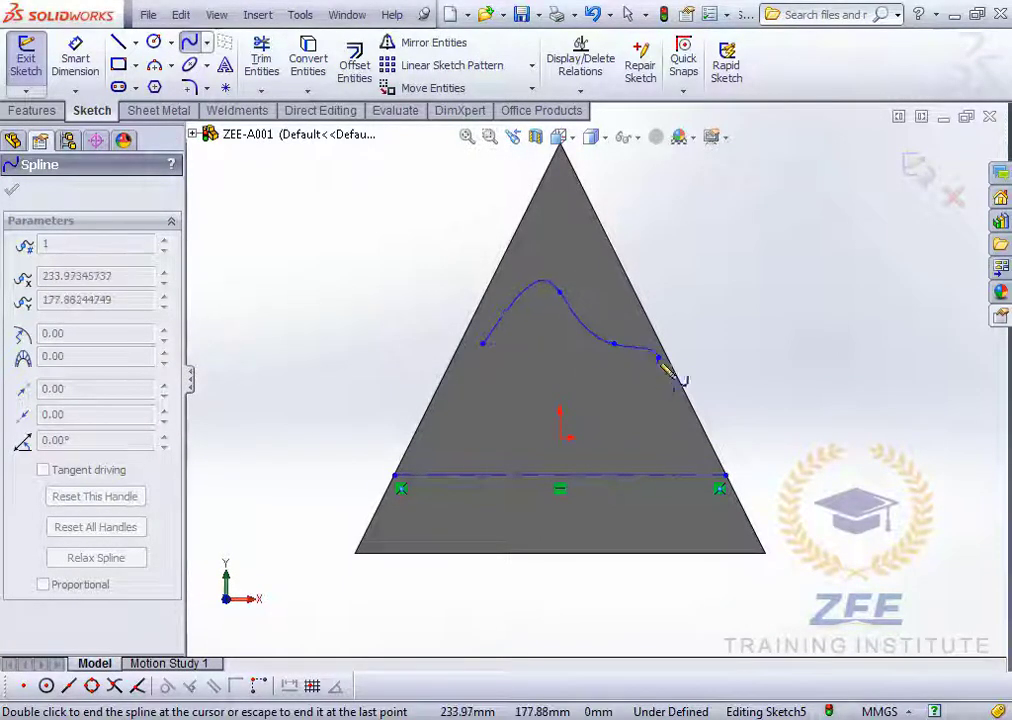
key(Escape)
Reshape the spline by moving its second point downward to flatten the hump.
scroll(565, 297, down, 3)
drag(549, 297, 560, 334)
key(Escape)
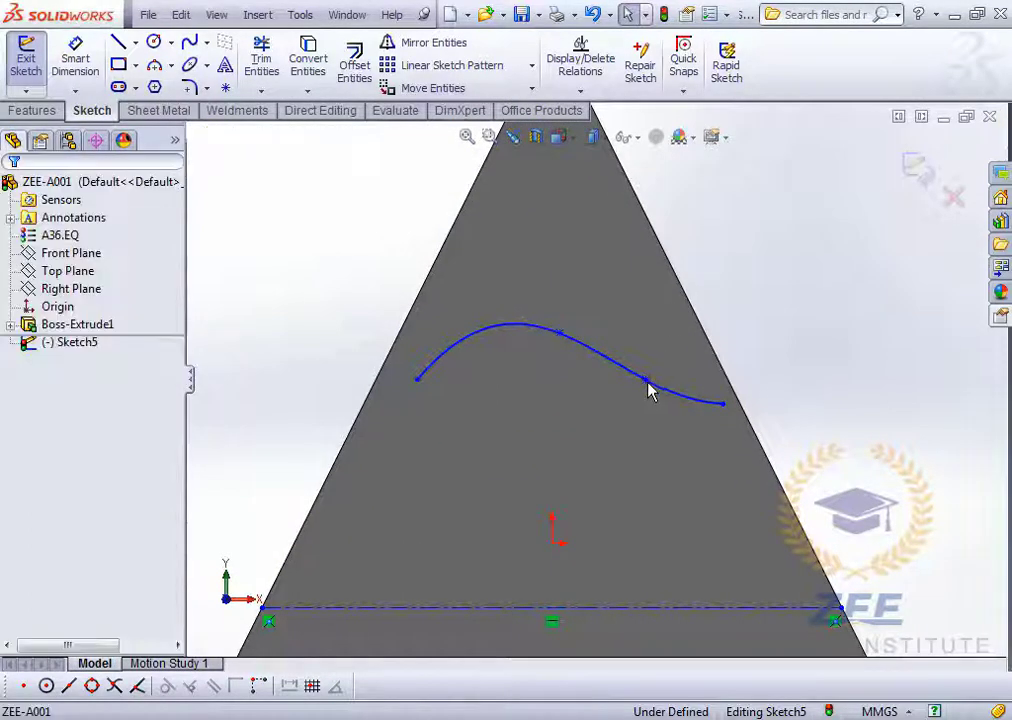
Convert the spline to construction geometry.
click(660, 388)
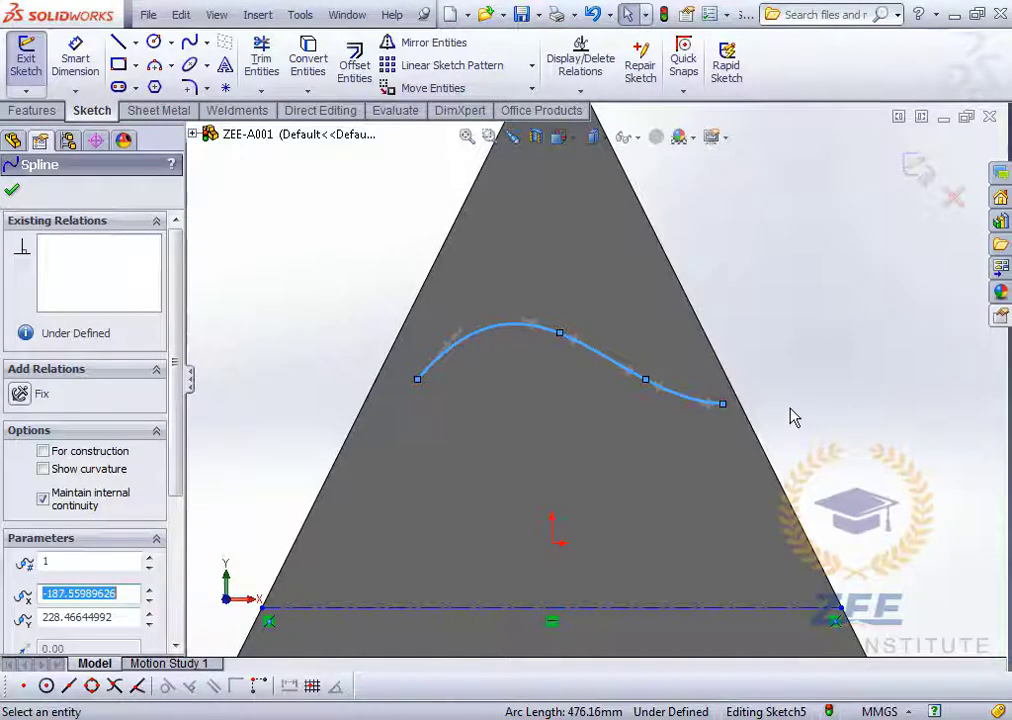
key(Escape)
scroll(614, 407, up, 1)
scroll(585, 400, down, 2)
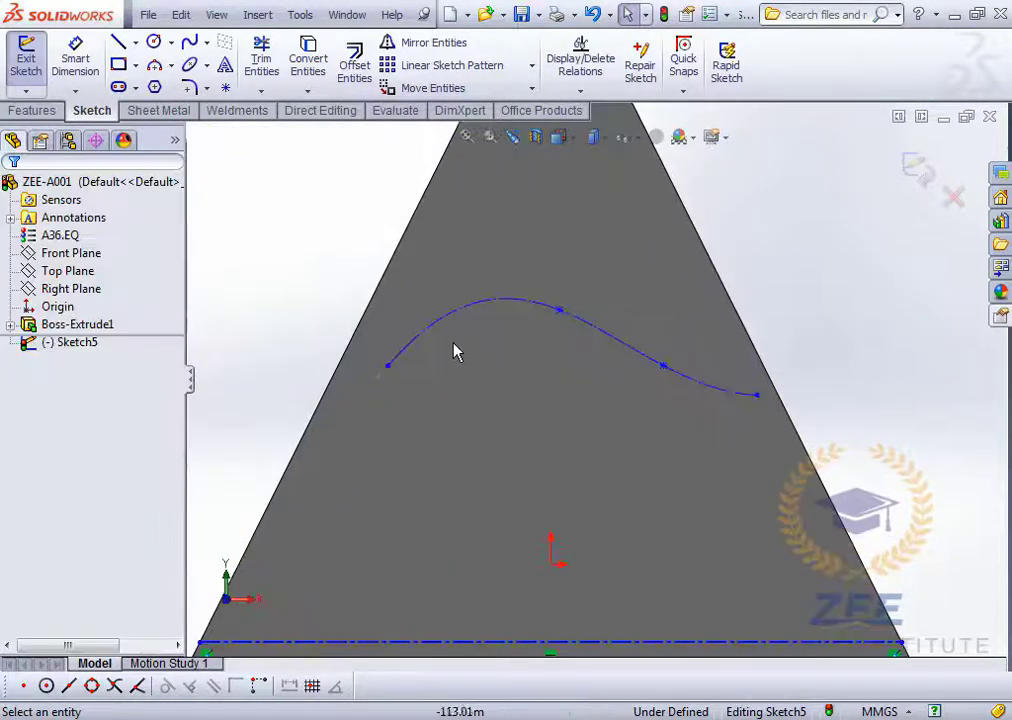
click(388, 367)
scroll(528, 345, up, 2)
key(Escape)
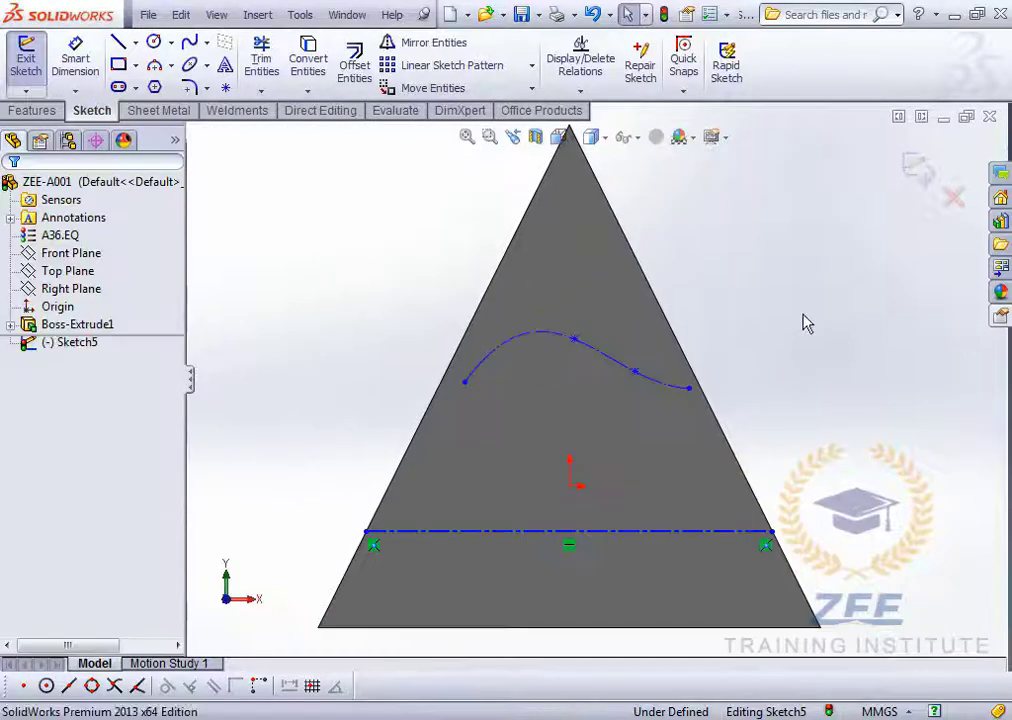
scroll(590, 429, down, 1)
scroll(565, 345, down, 2)
scroll(565, 345, up, 2)
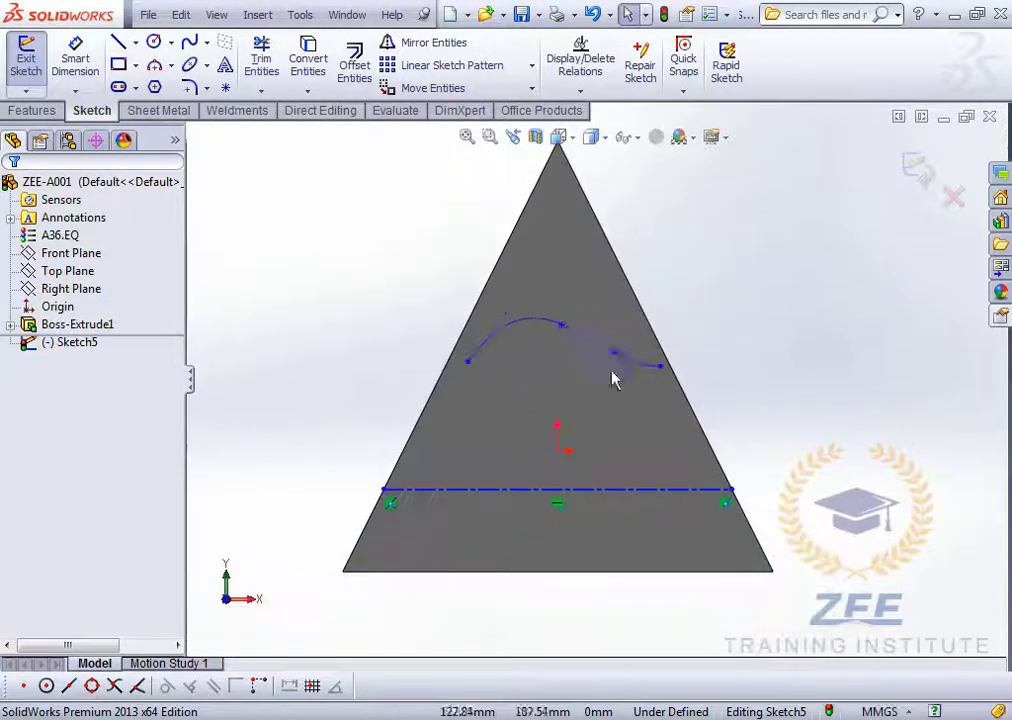
Start a sketch text on the triangular face and enter ZEE TRAINING as its wording.
scroll(599, 427, down, 2)
scroll(572, 468, up, 1)
scroll(632, 445, up, 1)
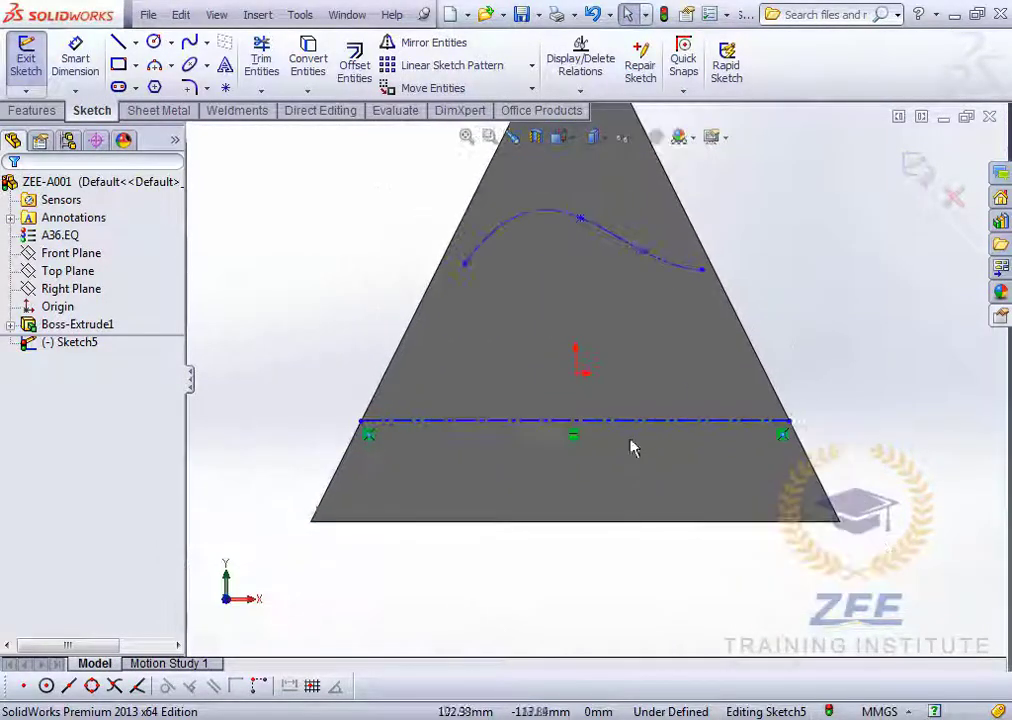
scroll(658, 376, down, 1)
scroll(707, 467, up, 1)
scroll(698, 265, down, 1)
scroll(600, 377, up, 1)
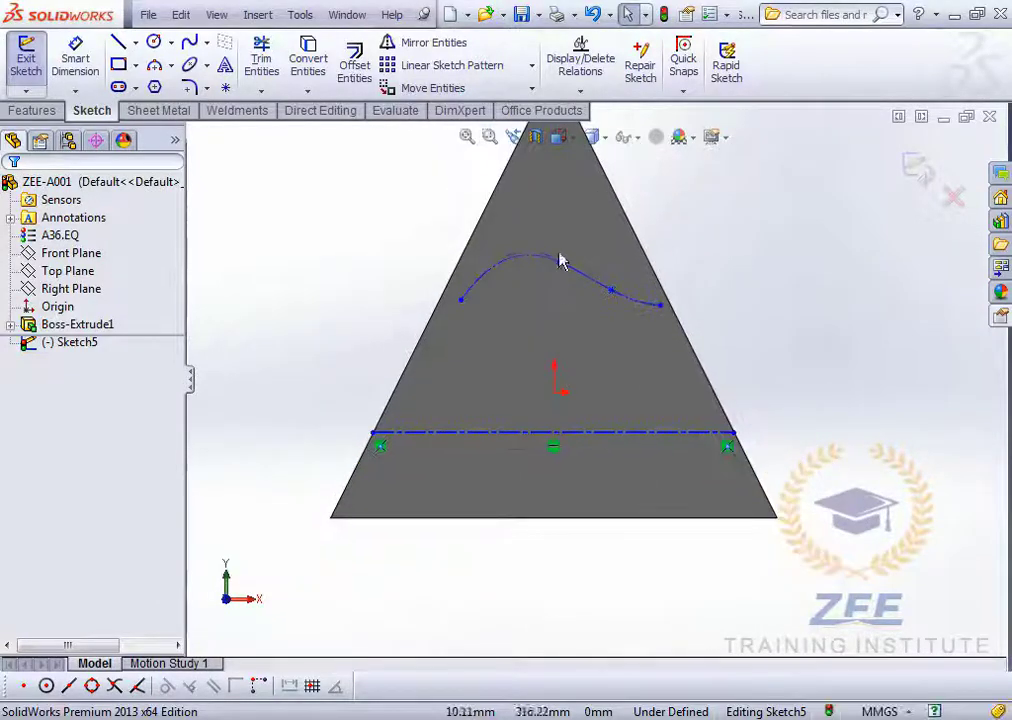
click(225, 64)
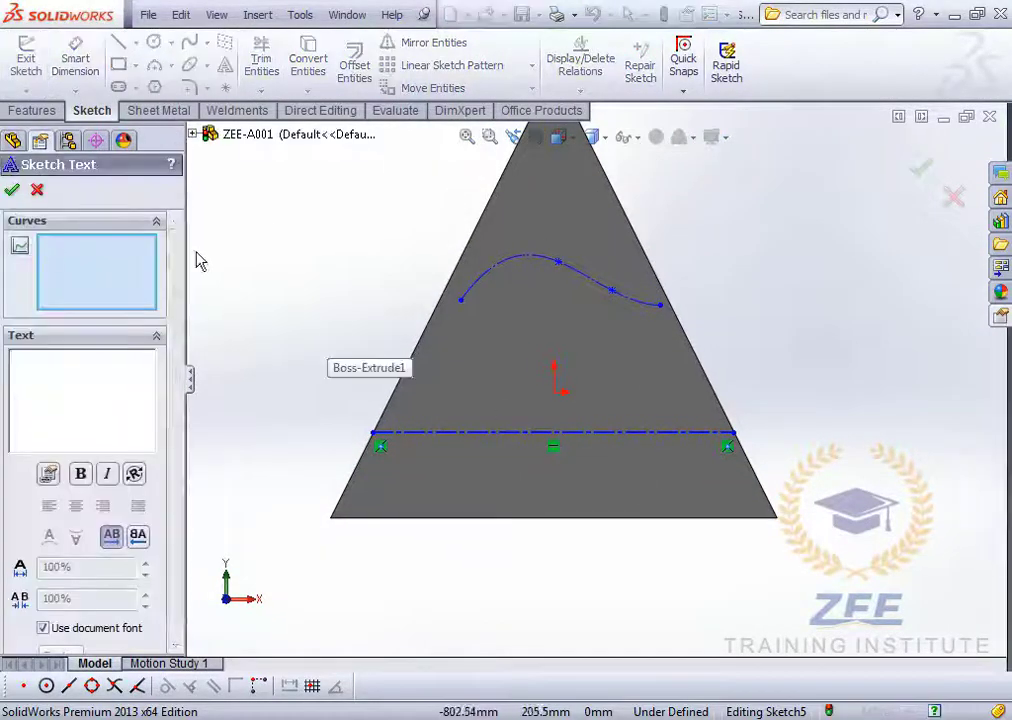
text(Z)
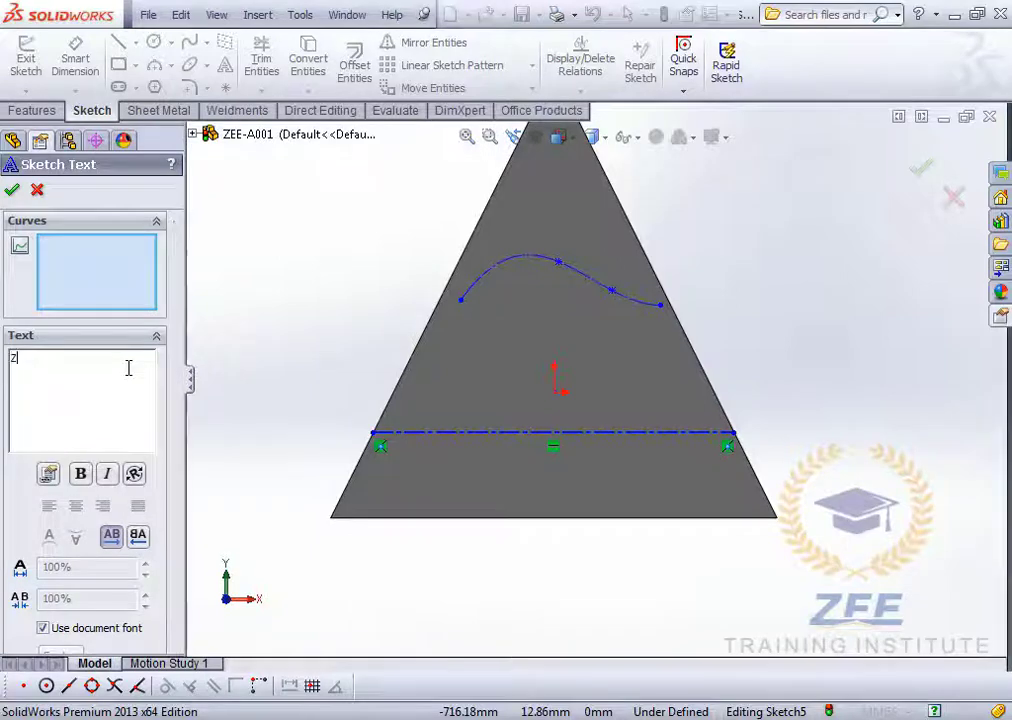
text(EE TRAINING)
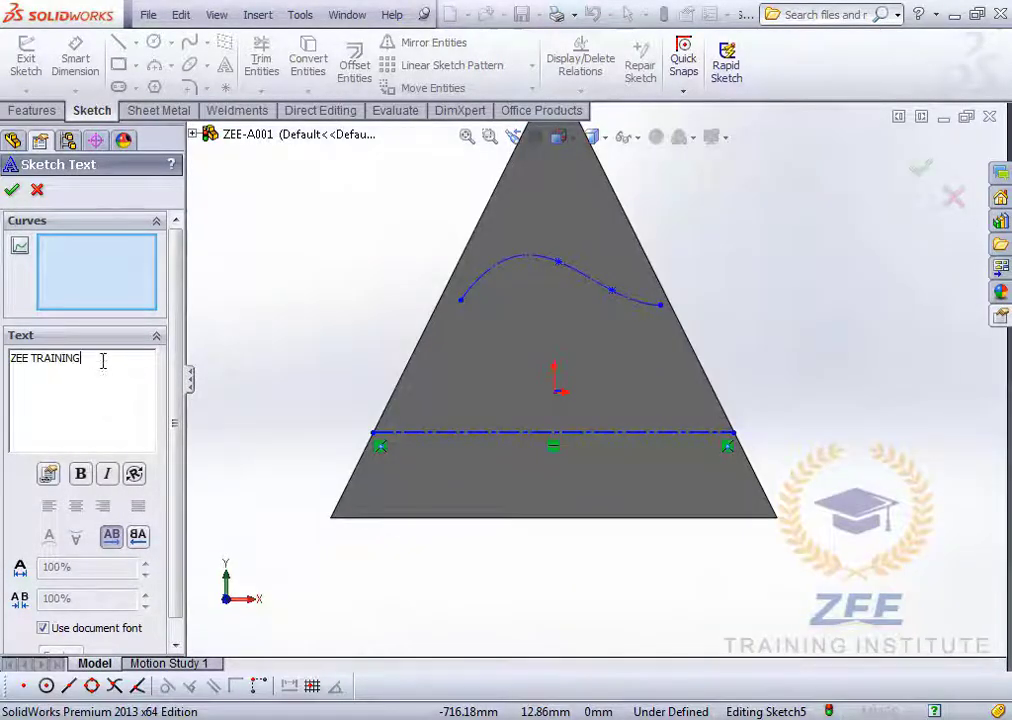
click(89, 378)
key(BackSpace)
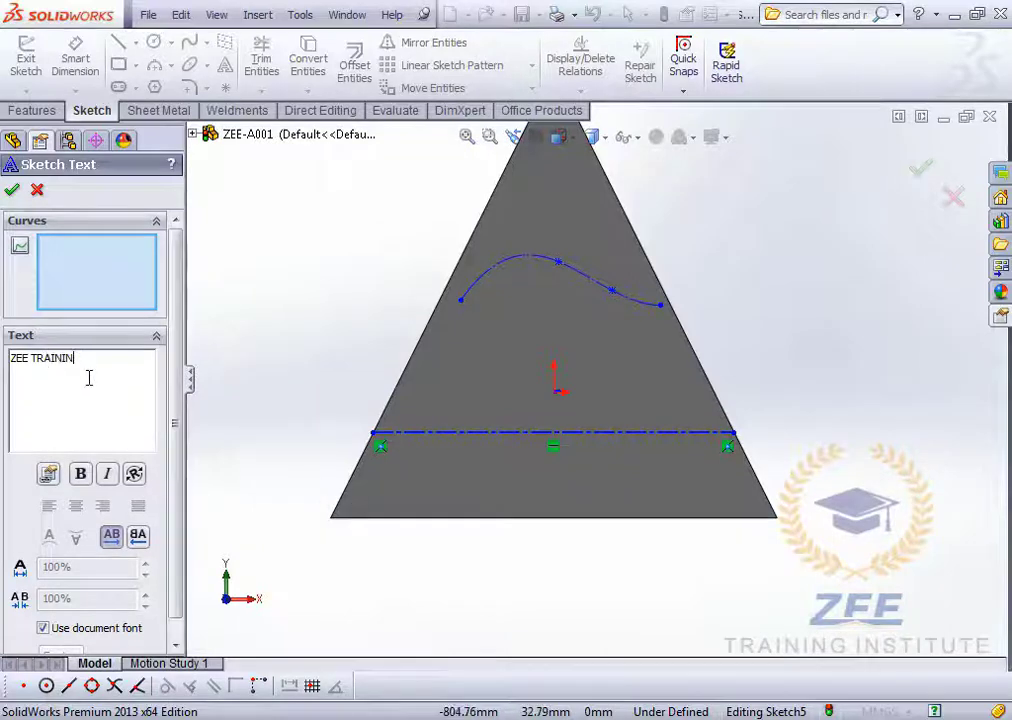
text(GG)
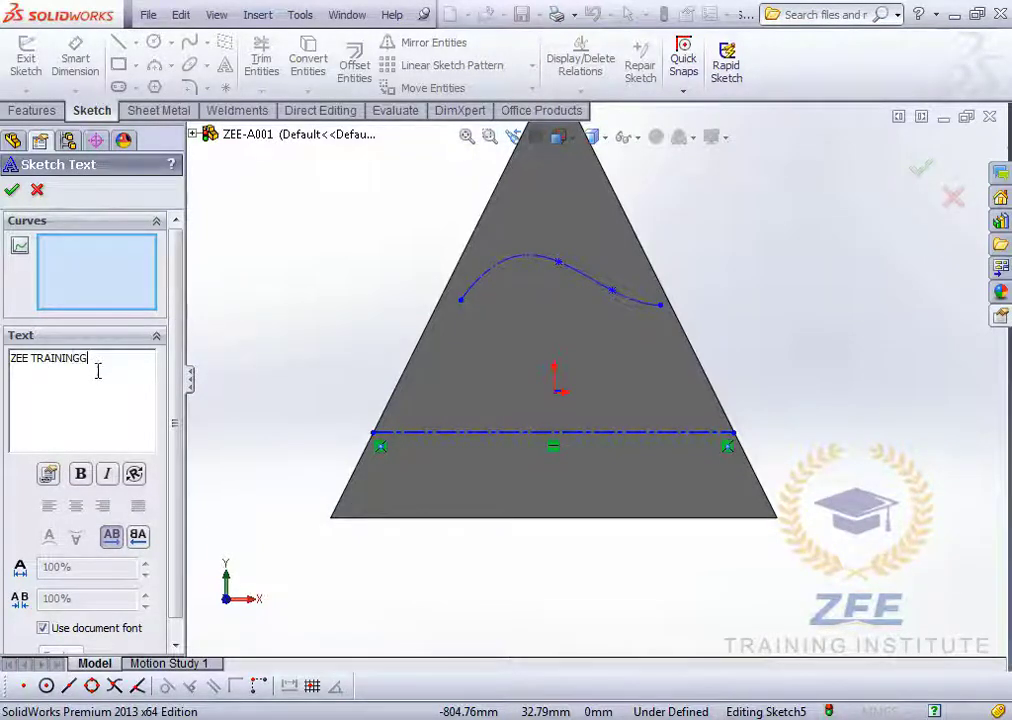
key(BackSpace)
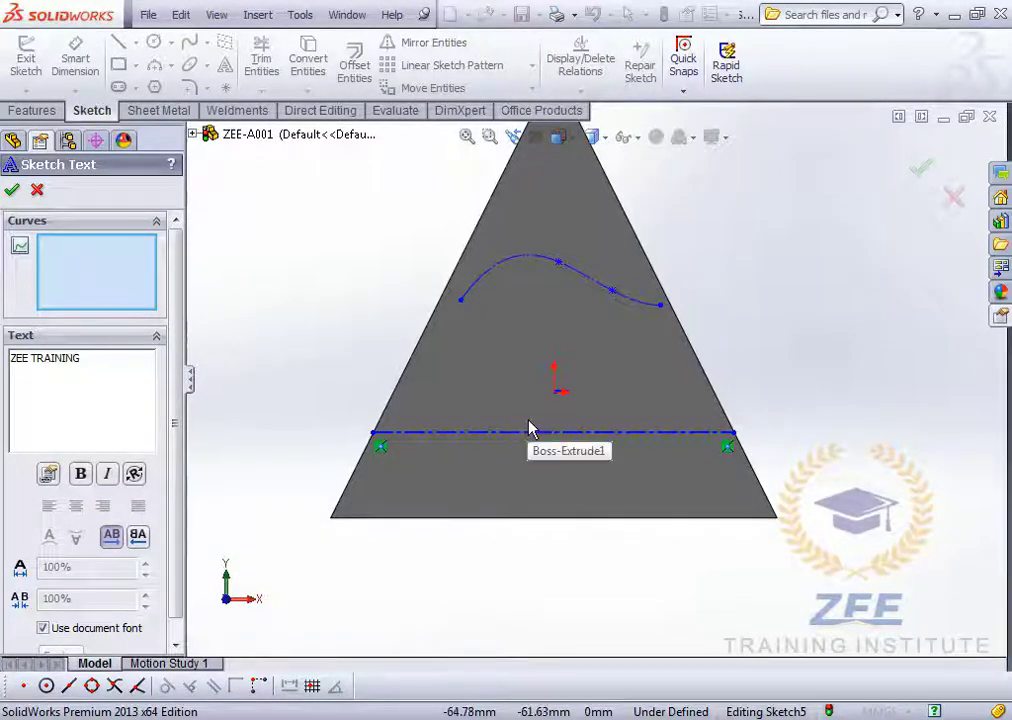
Use the horizontal construction line as the guide curve for the text.
scroll(500, 445, down, 2)
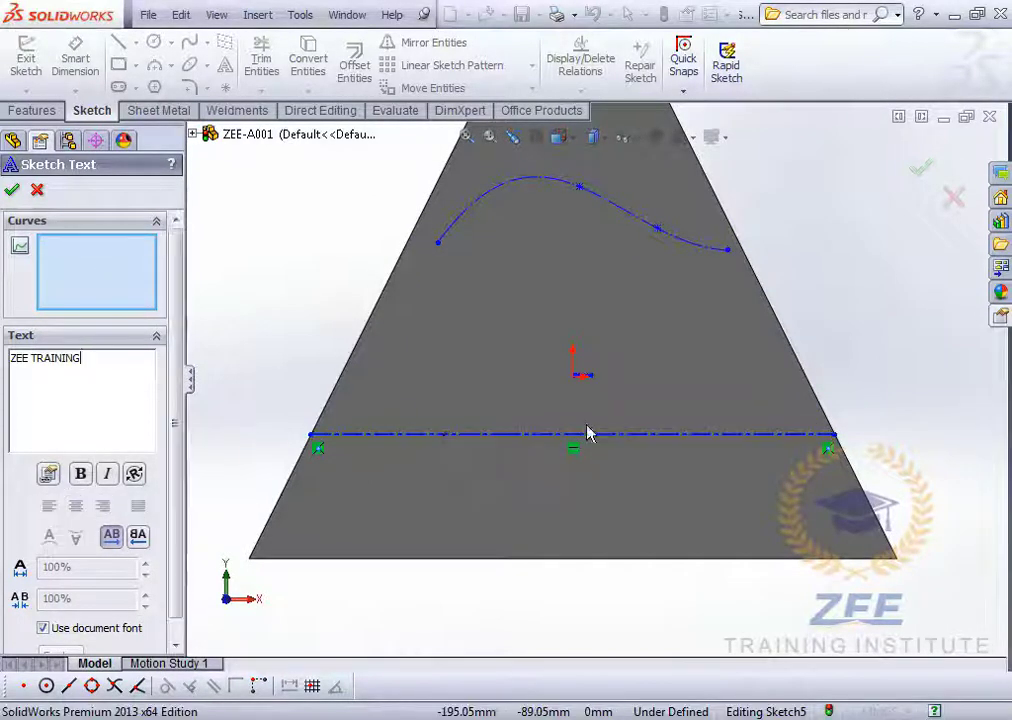
scroll(571, 427, down, 3)
scroll(569, 422, up, 3)
scroll(545, 405, down, 6)
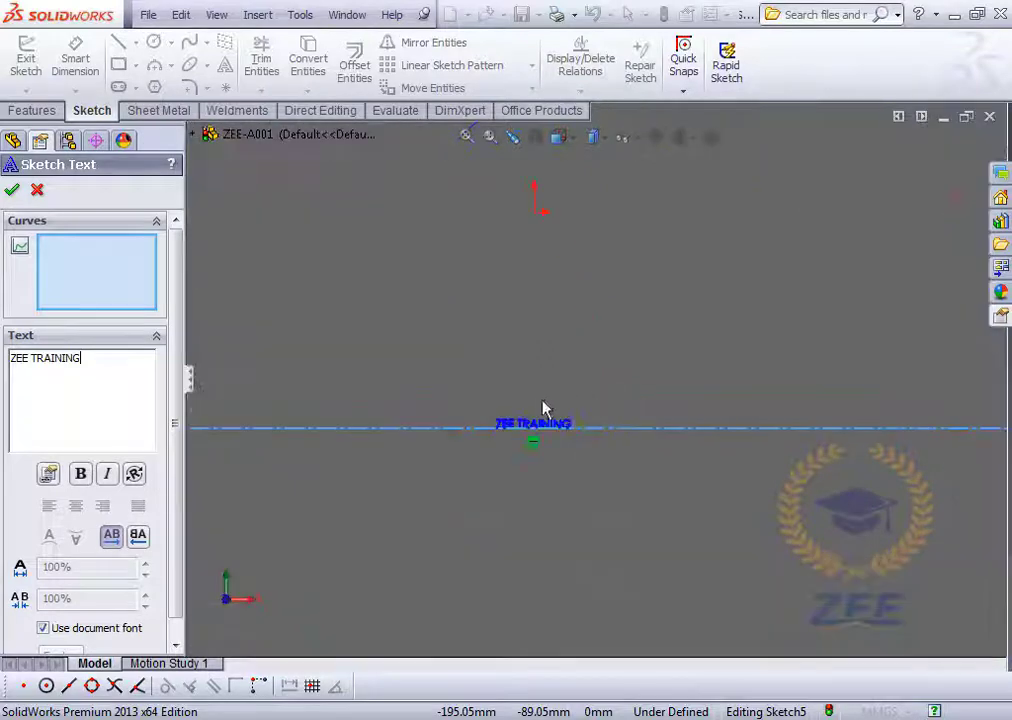
scroll(671, 425, up, 4)
scroll(585, 404, down, 6)
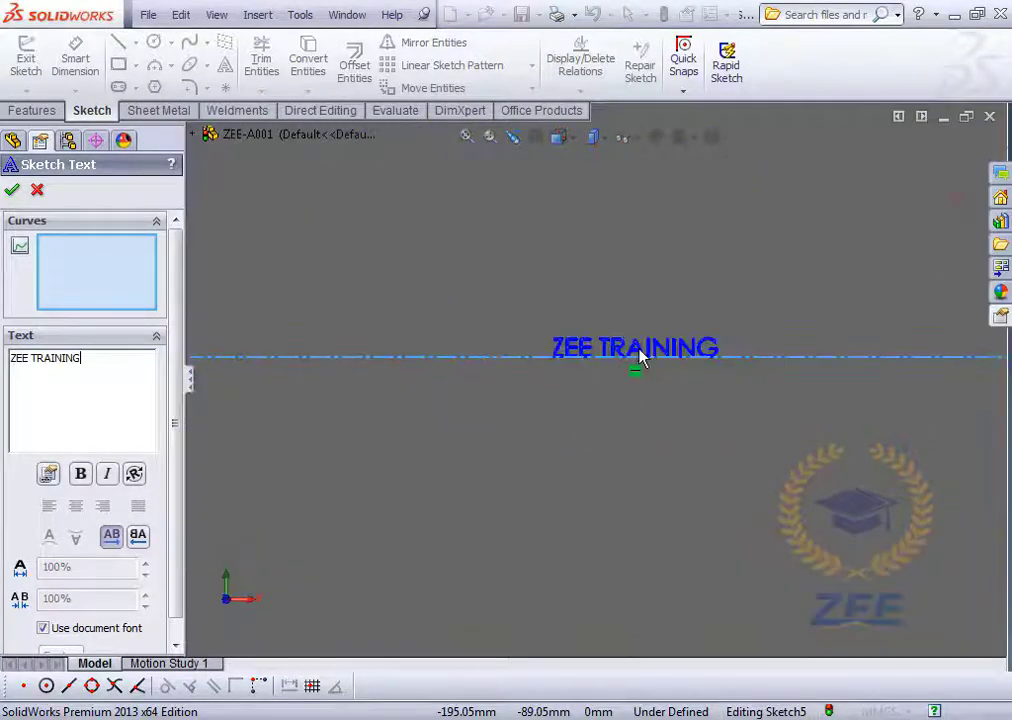
scroll(770, 377, up, 3)
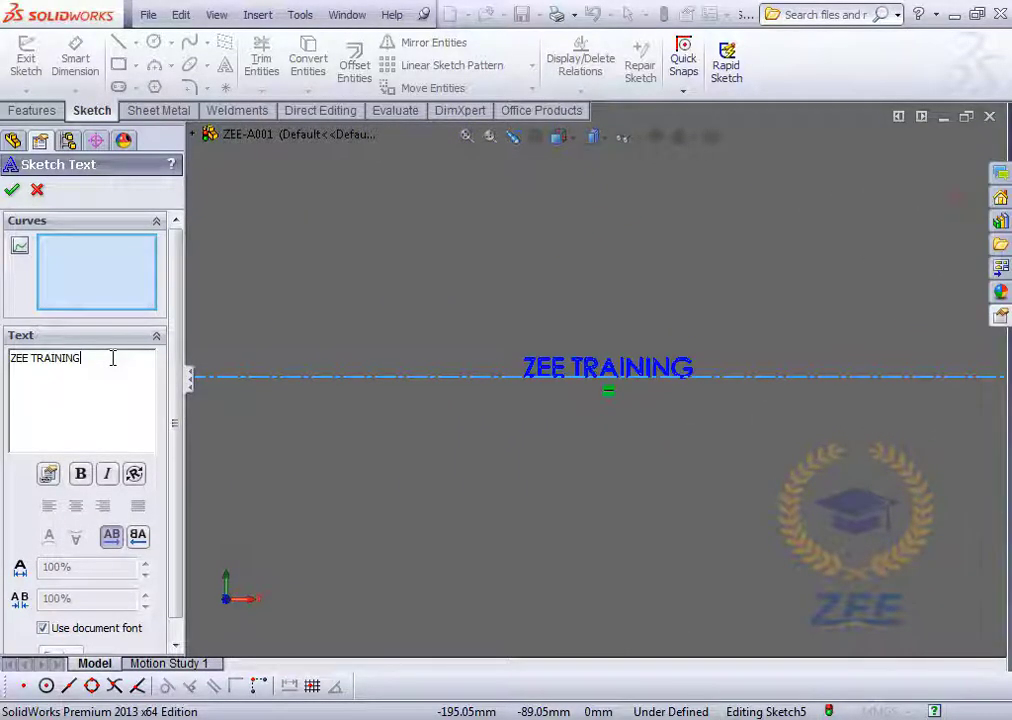
Try to extend the sketch text with the word INSTITUTE.
key(space)
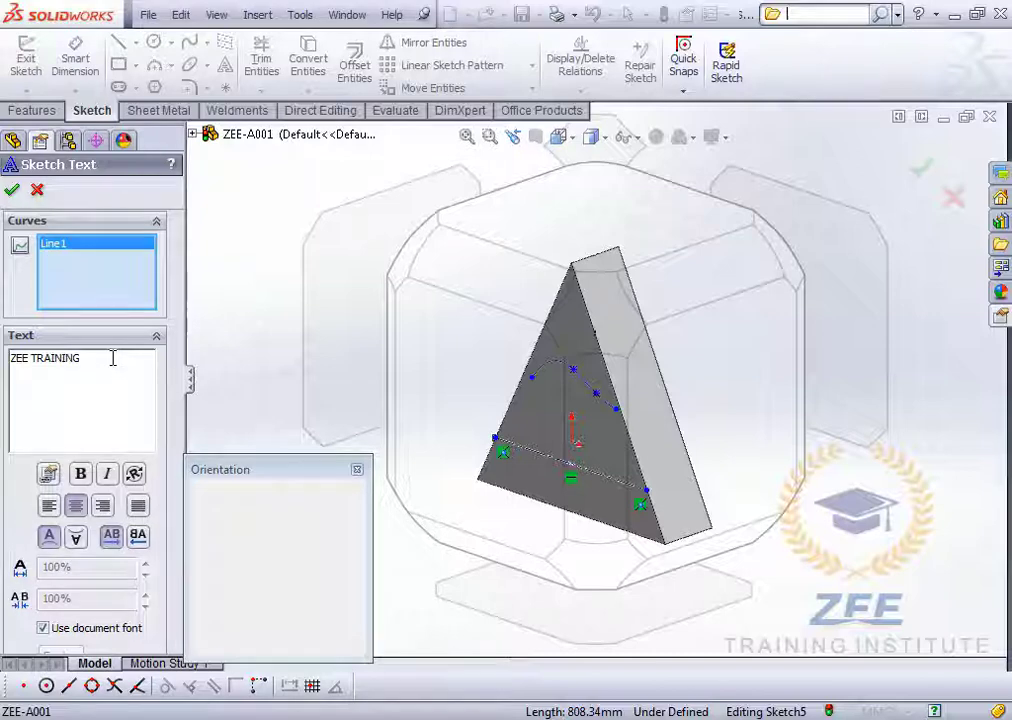
text(NSTITUTE)
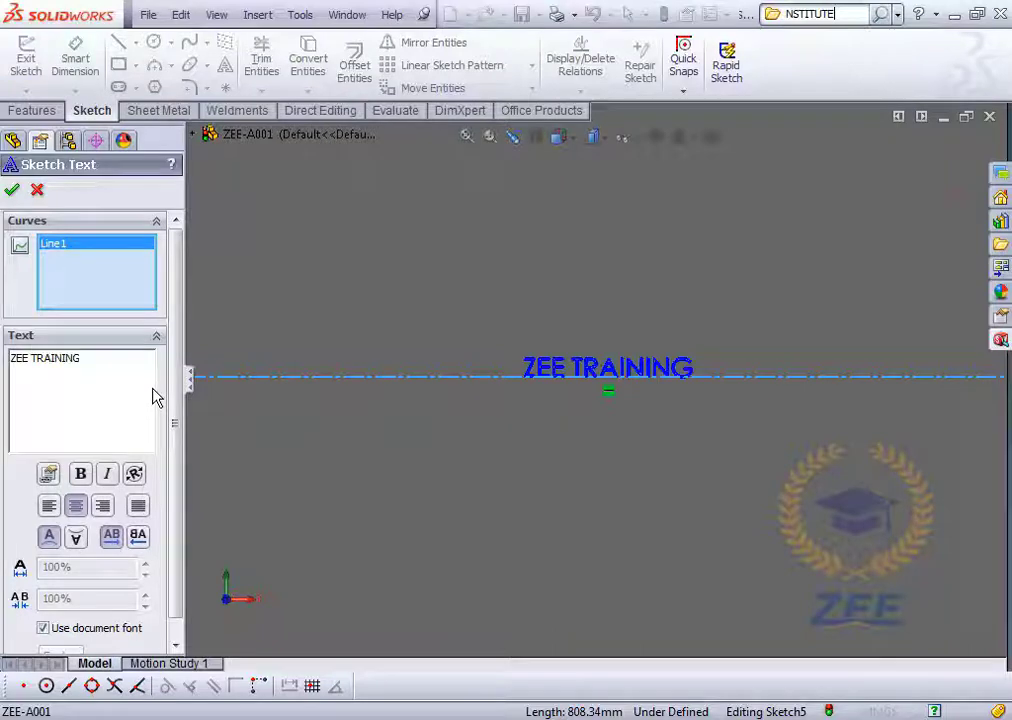
key(Return)
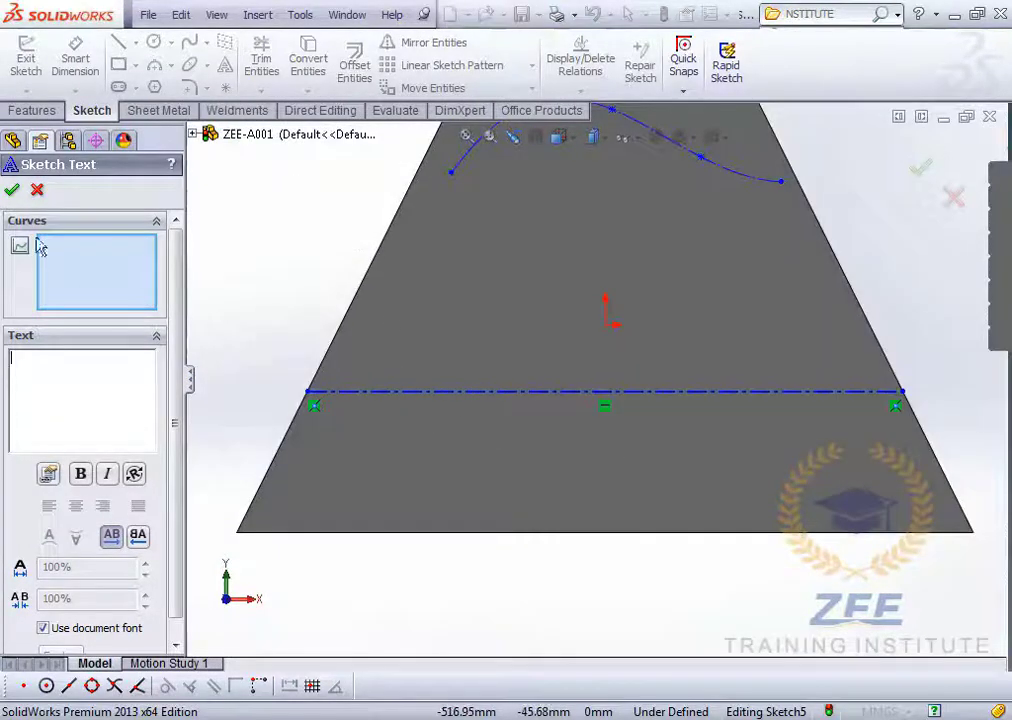
Attach the sketch text to the horizontal construction line and enter ZEE TRAINING INSTITUTE as its wording.
click(418, 397)
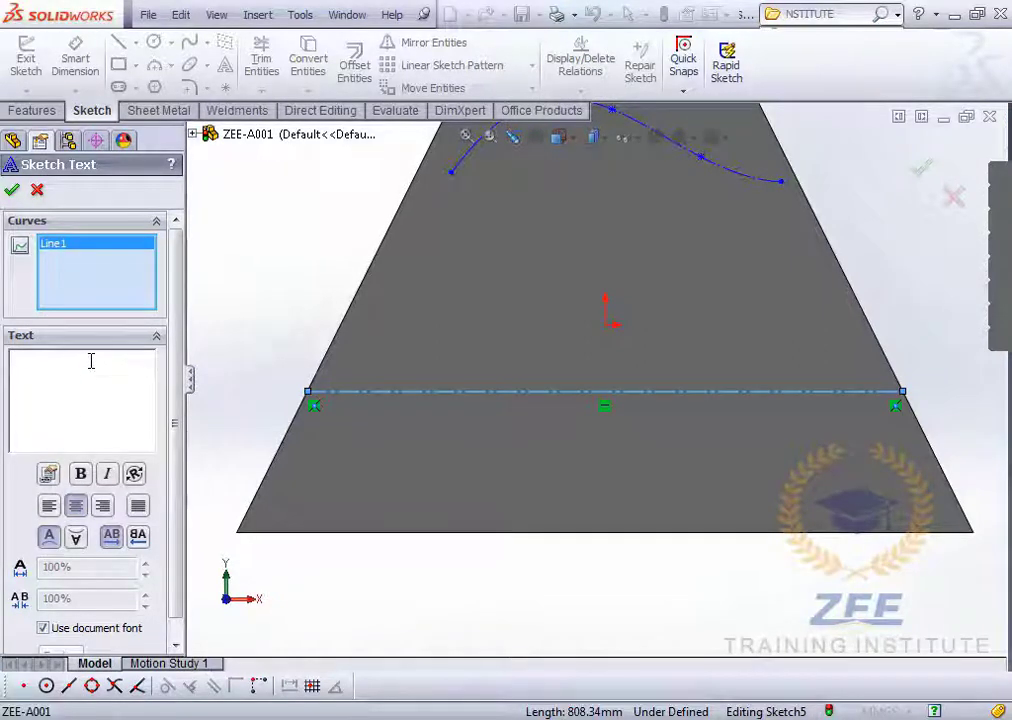
text(ZEE T)
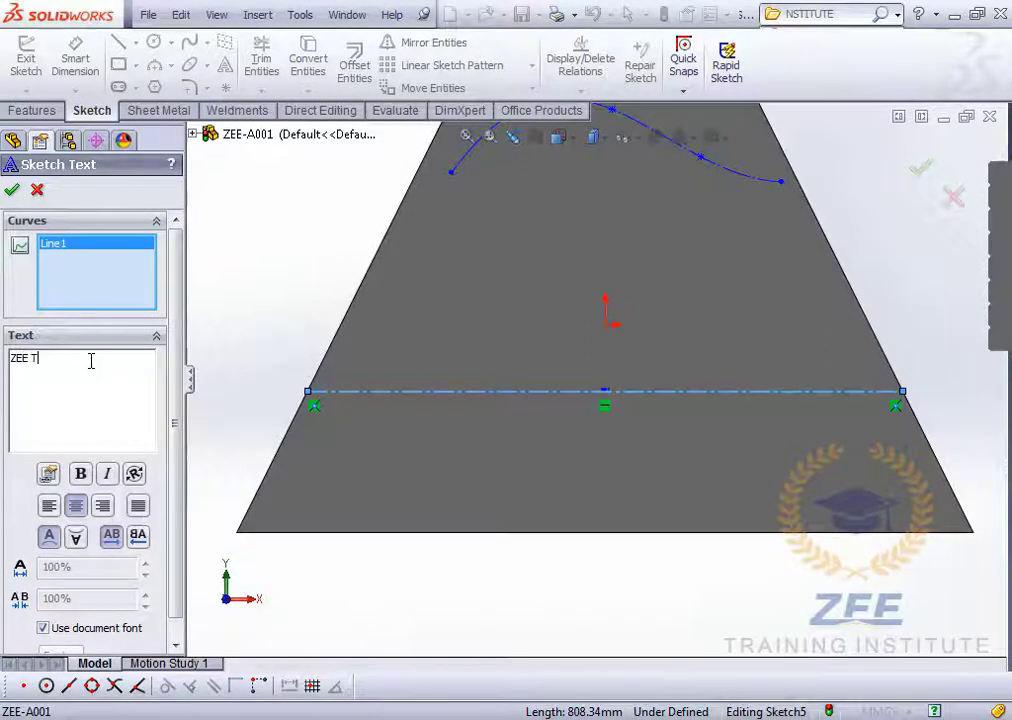
text(RAINING INS)
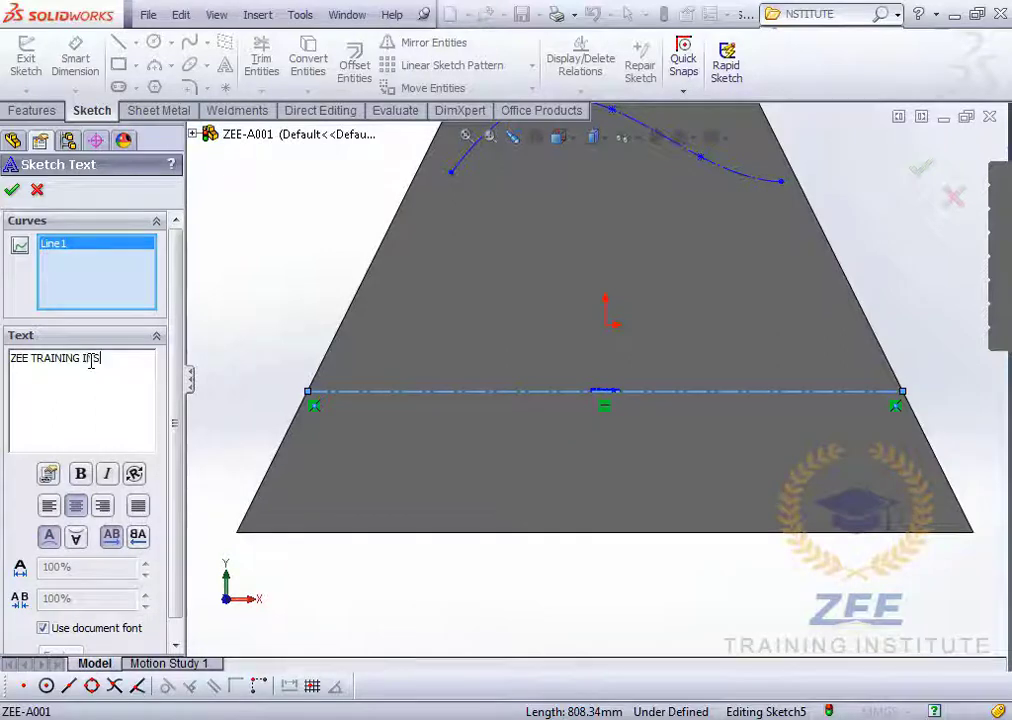
text(TITUTE)
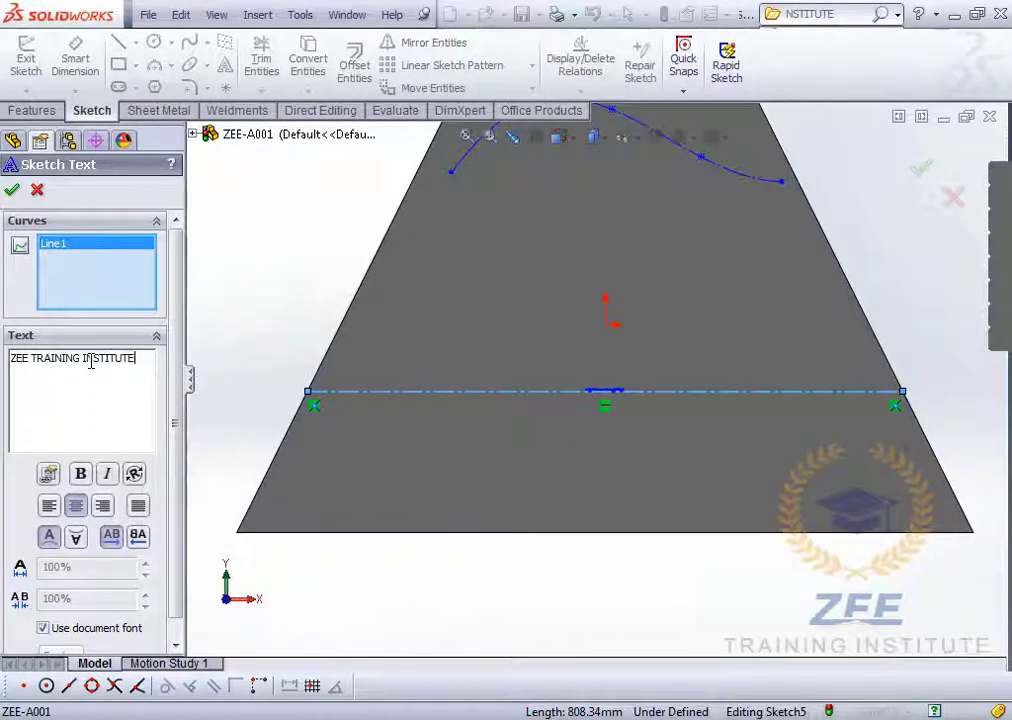
Stop using the document font for the sketch text and set its height to 15 mm.
scroll(609, 399, down, 10)
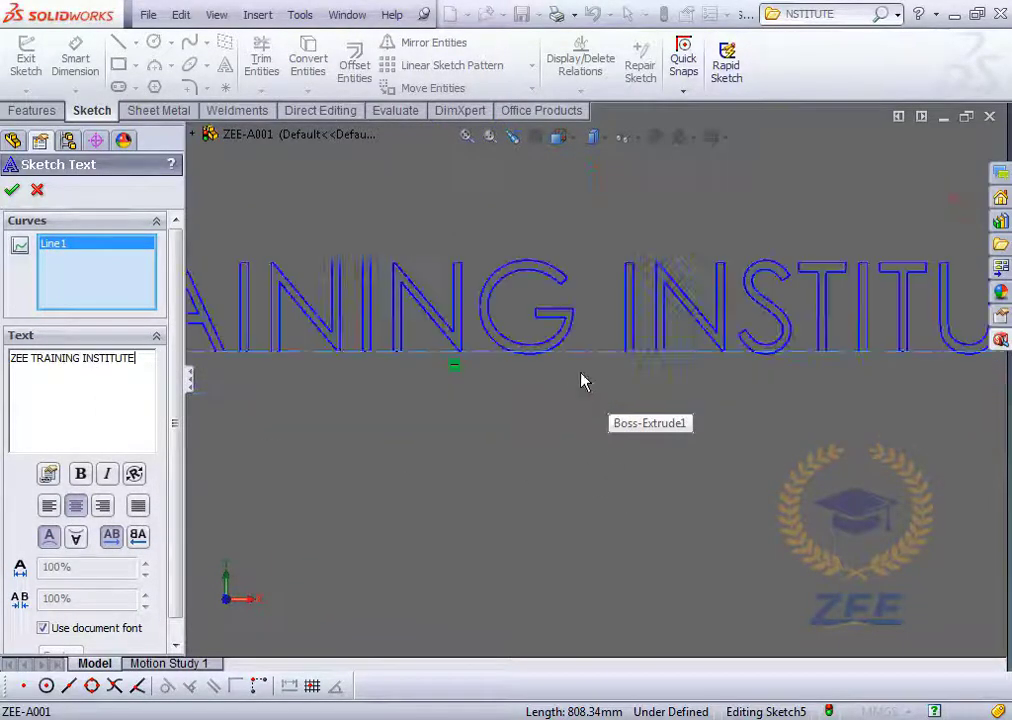
scroll(584, 381, up, 10)
scroll(669, 384, up, 5)
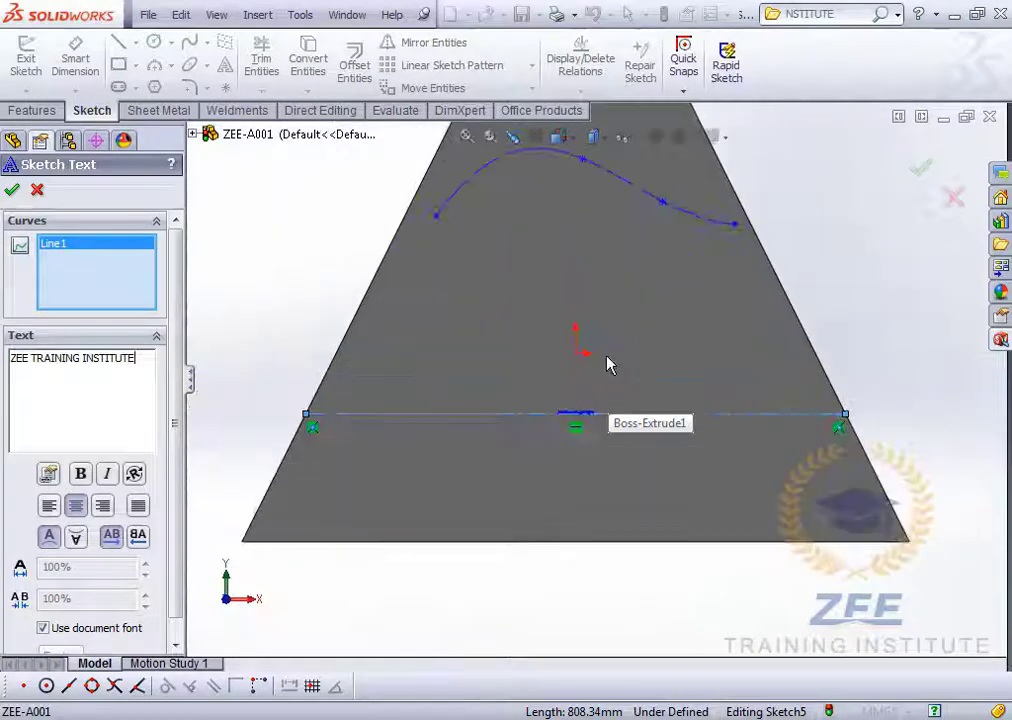
scroll(605, 361, down, 8)
scroll(610, 420, up, 3)
scroll(610, 430, up, 2)
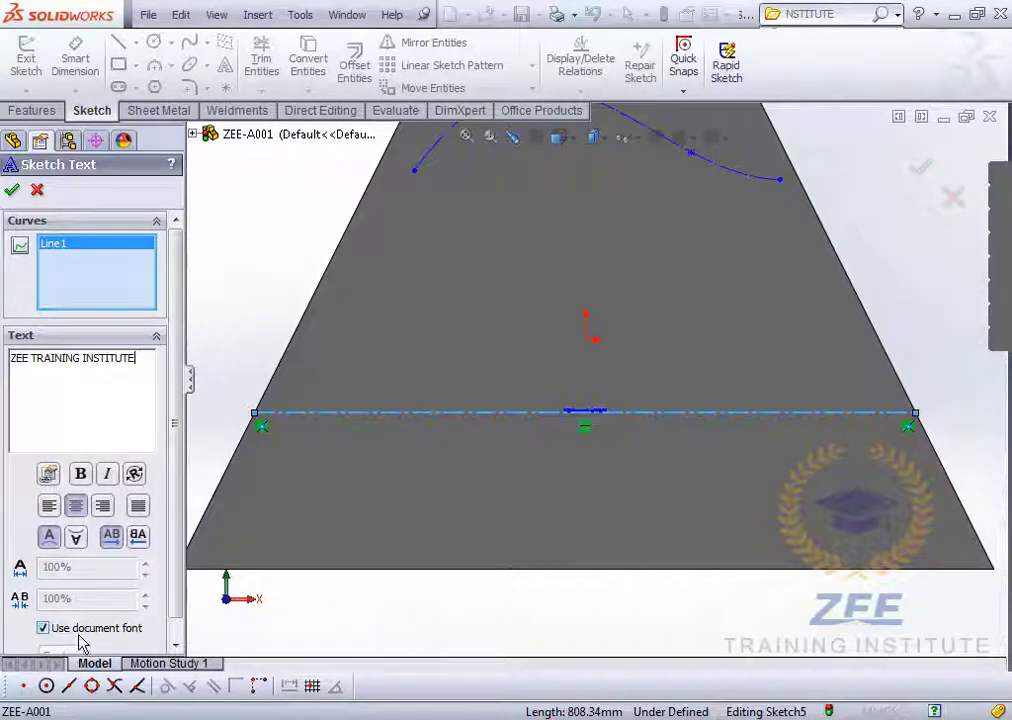
click(44, 630)
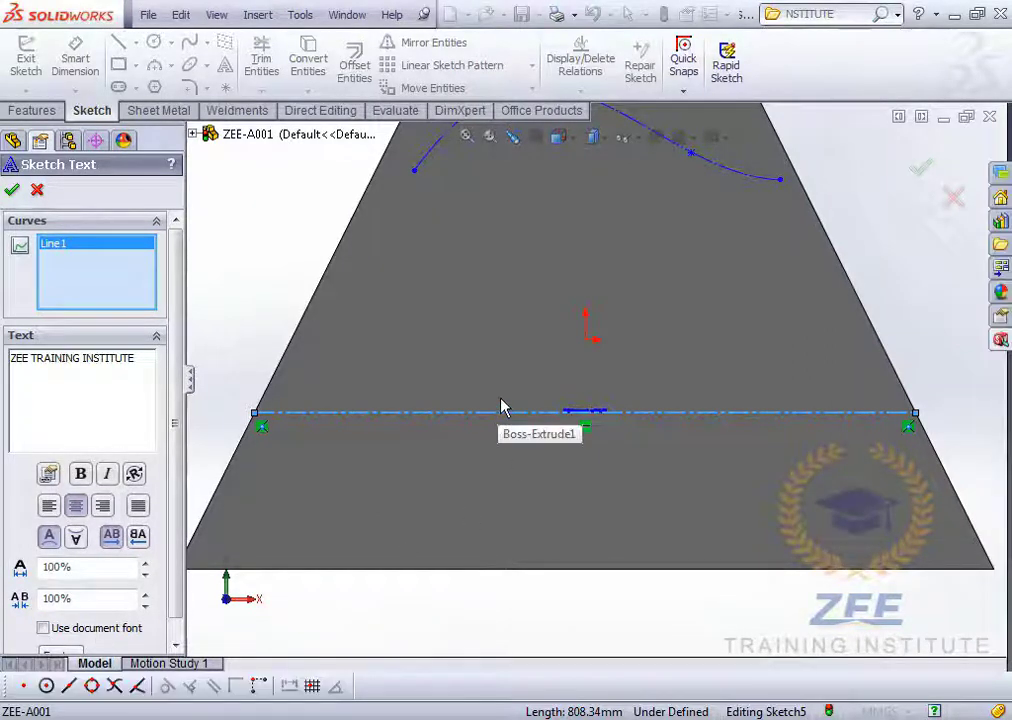
scroll(176, 538, down, 1)
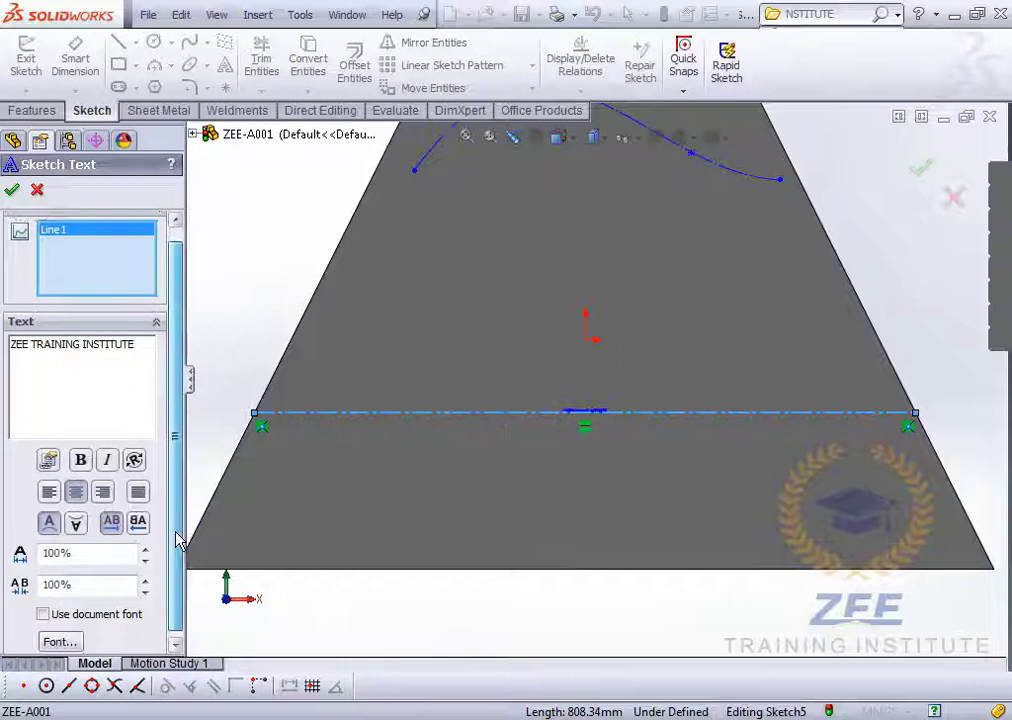
click(66, 640)
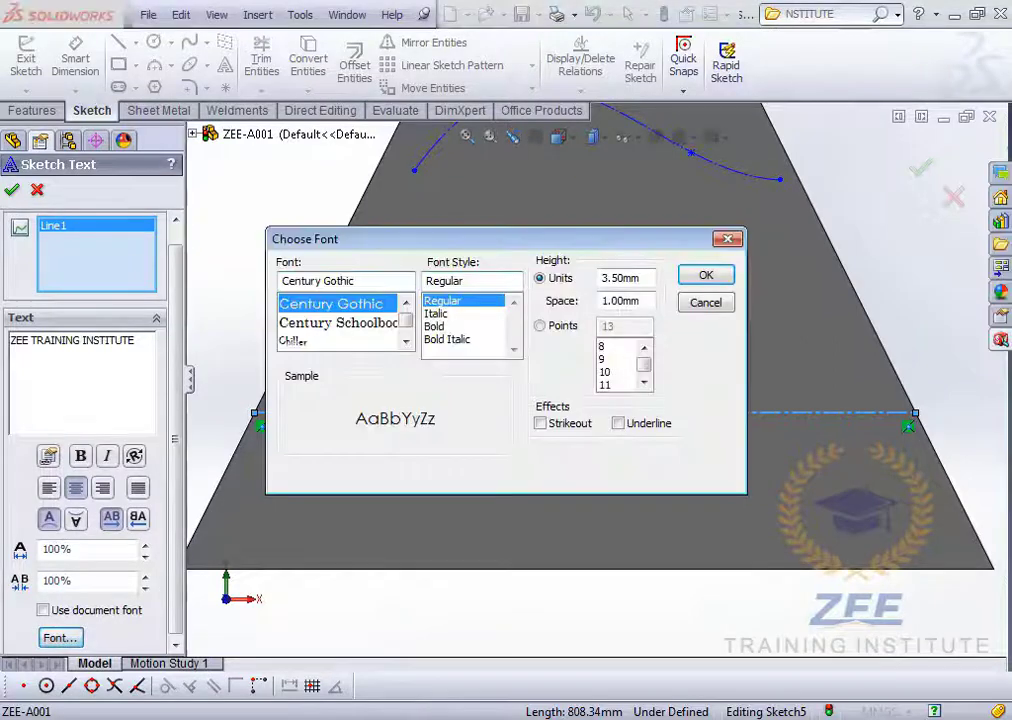
double_click(620, 278)
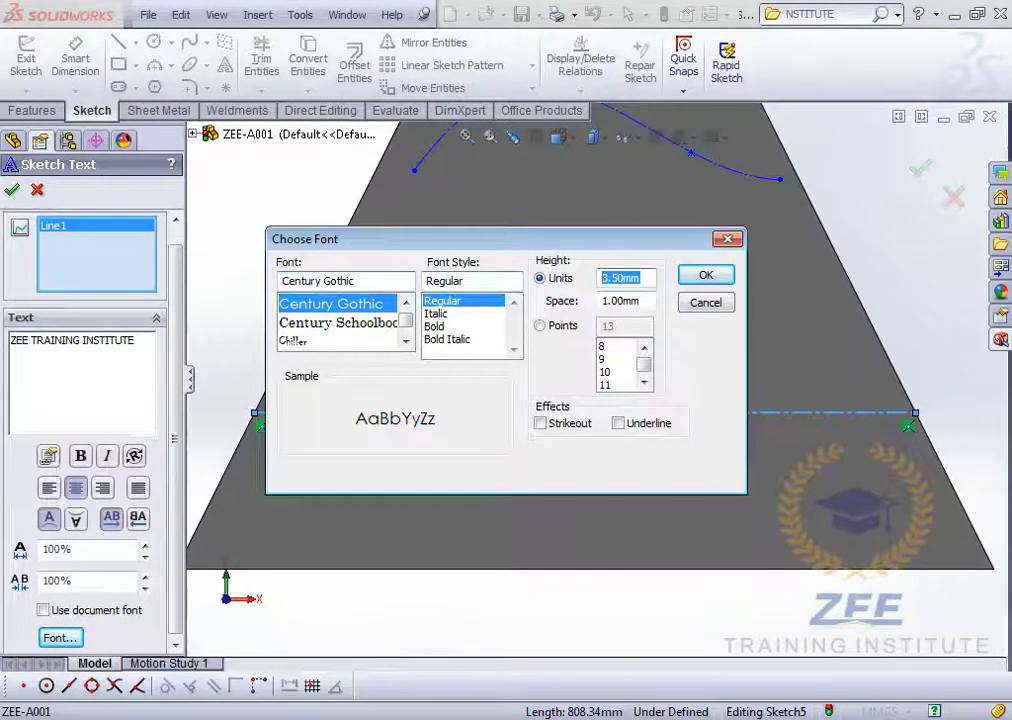
key(Return)
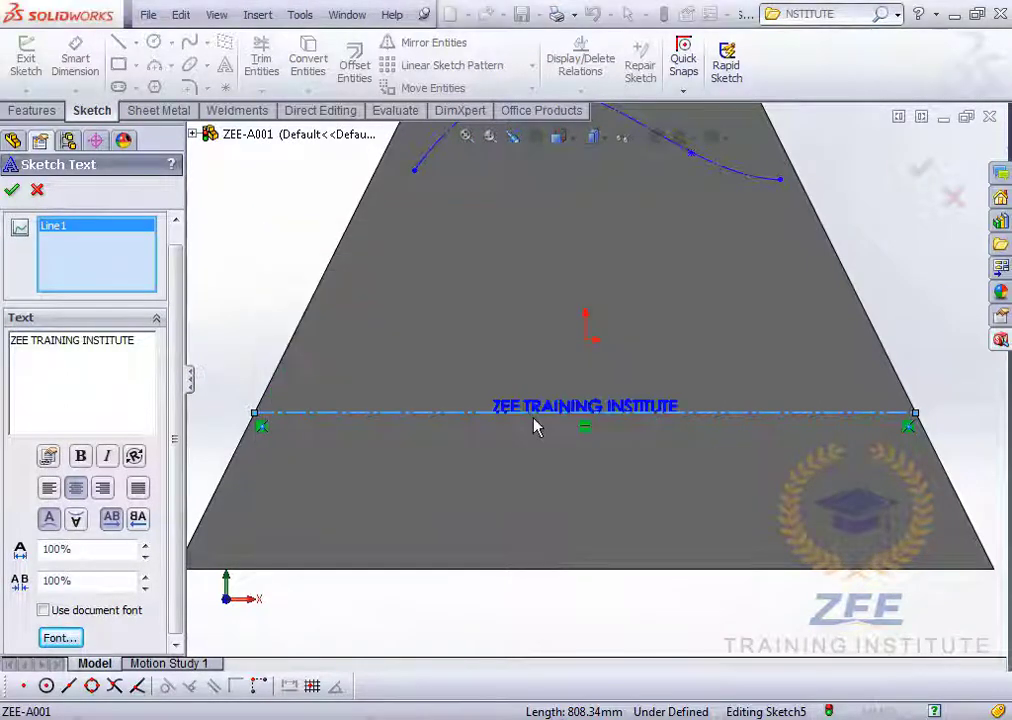
Set the sketch text's font height to 30 mm.
click(70, 638)
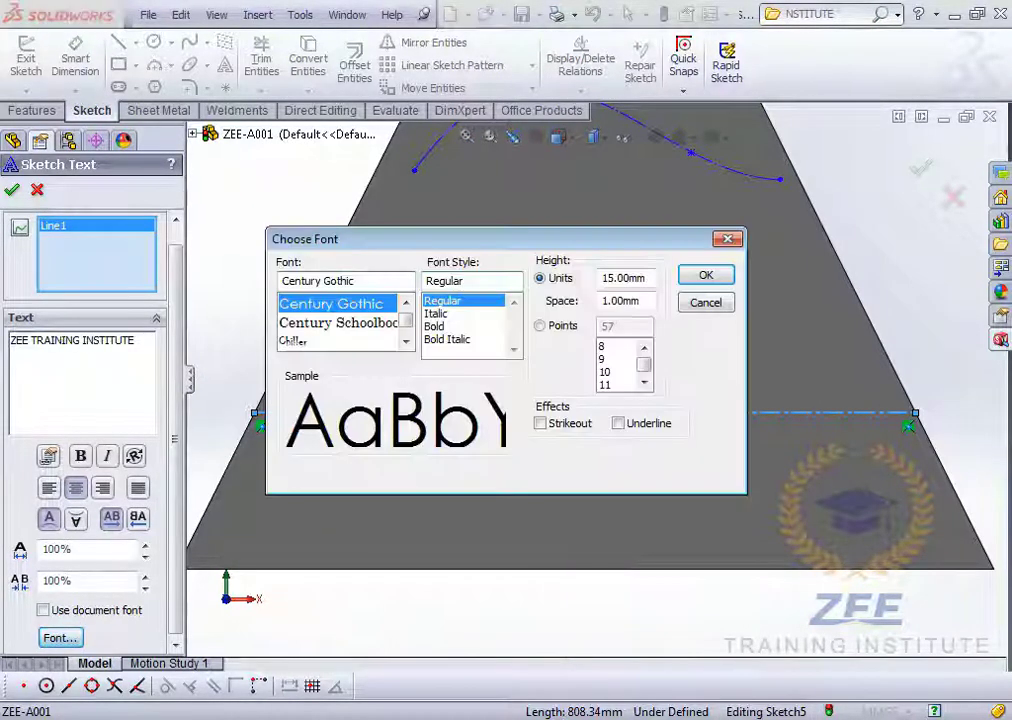
text(3)
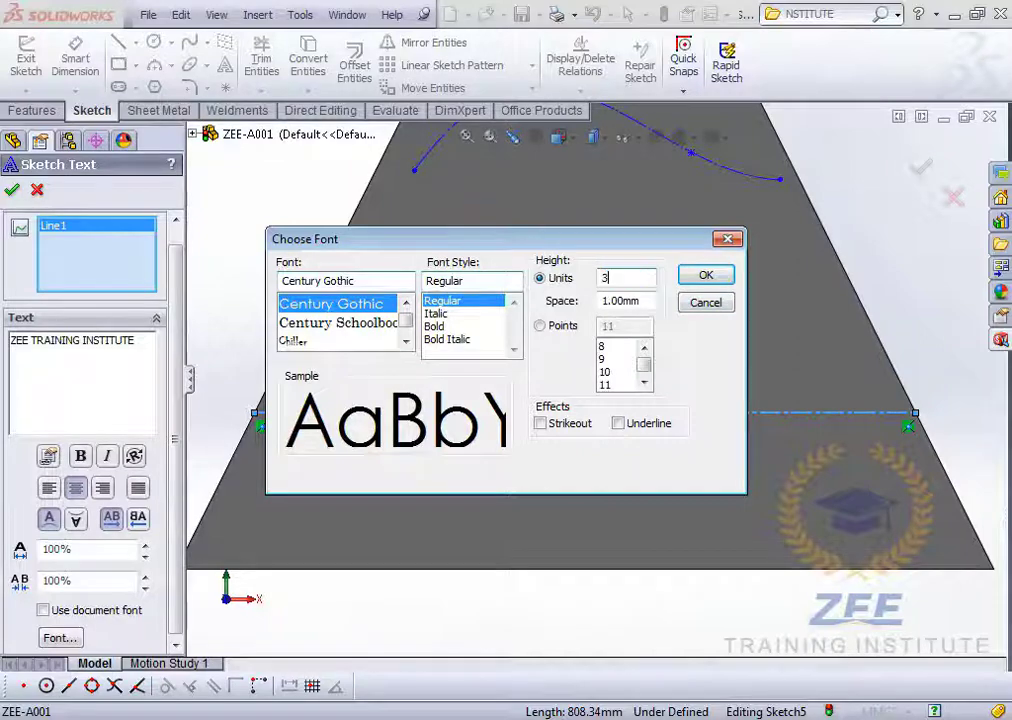
key(Return)
Examine the size and placement of the lettering along the construction line.
scroll(621, 375, down, 2)
scroll(667, 482, up, 4)
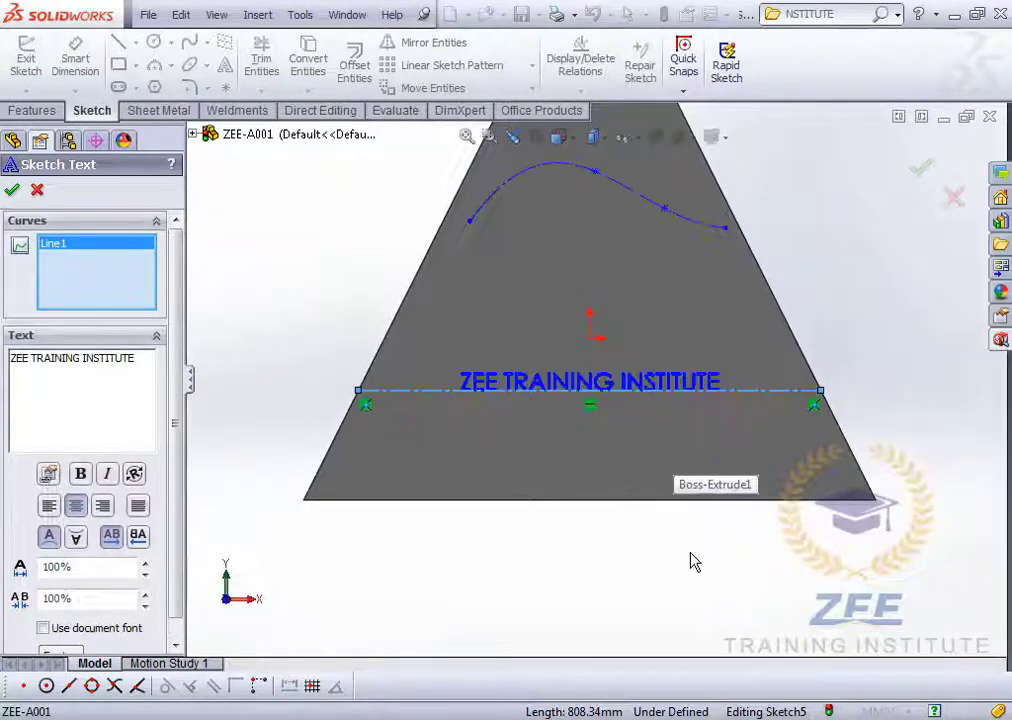
scroll(587, 403, down, 5)
scroll(625, 405, up, 5)
scroll(609, 390, down, 4)
scroll(613, 397, up, 3)
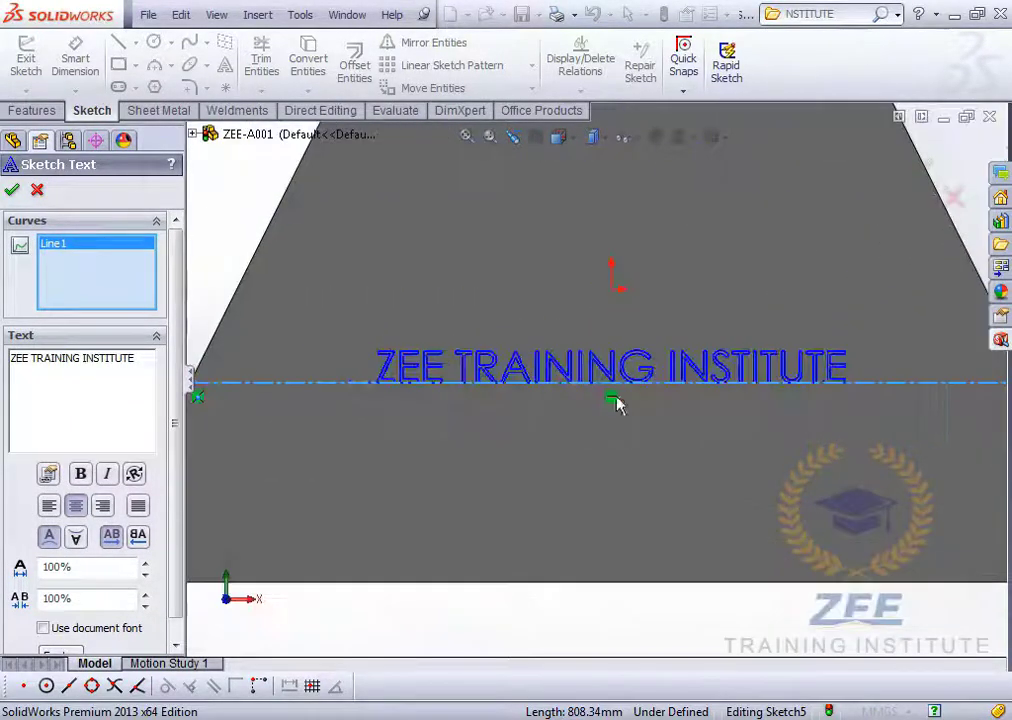
scroll(385, 515, down, 2)
scroll(704, 425, up, 3)
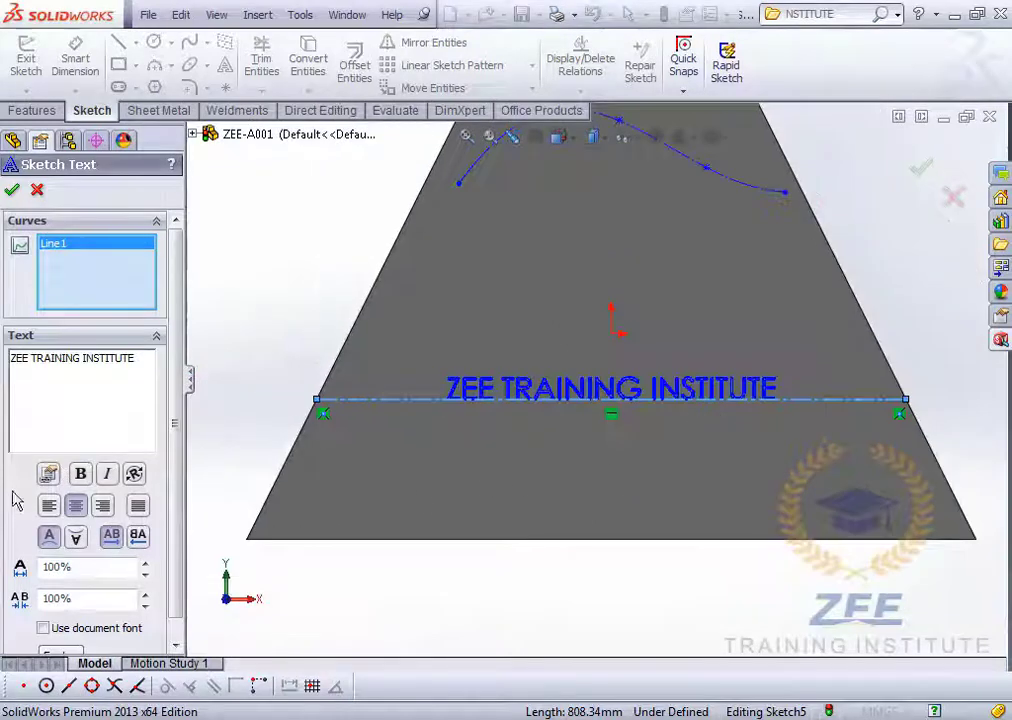
scroll(610, 361, down, 2)
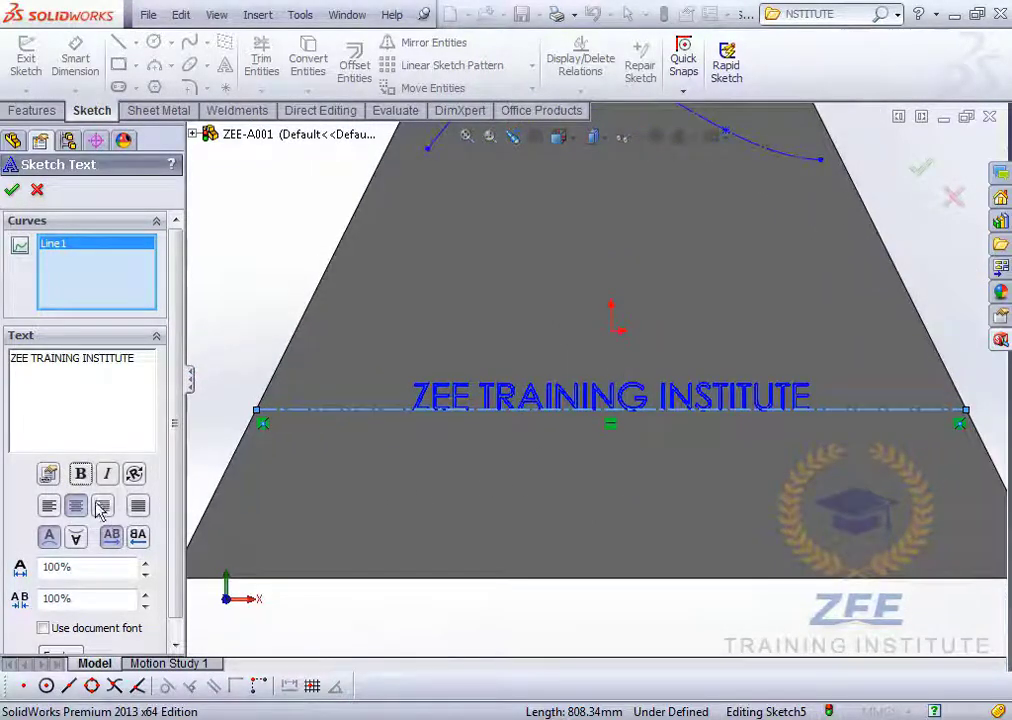
Review the font choices for the sketch text and keep Century Gothic Regular at 30 mm height.
click(72, 654)
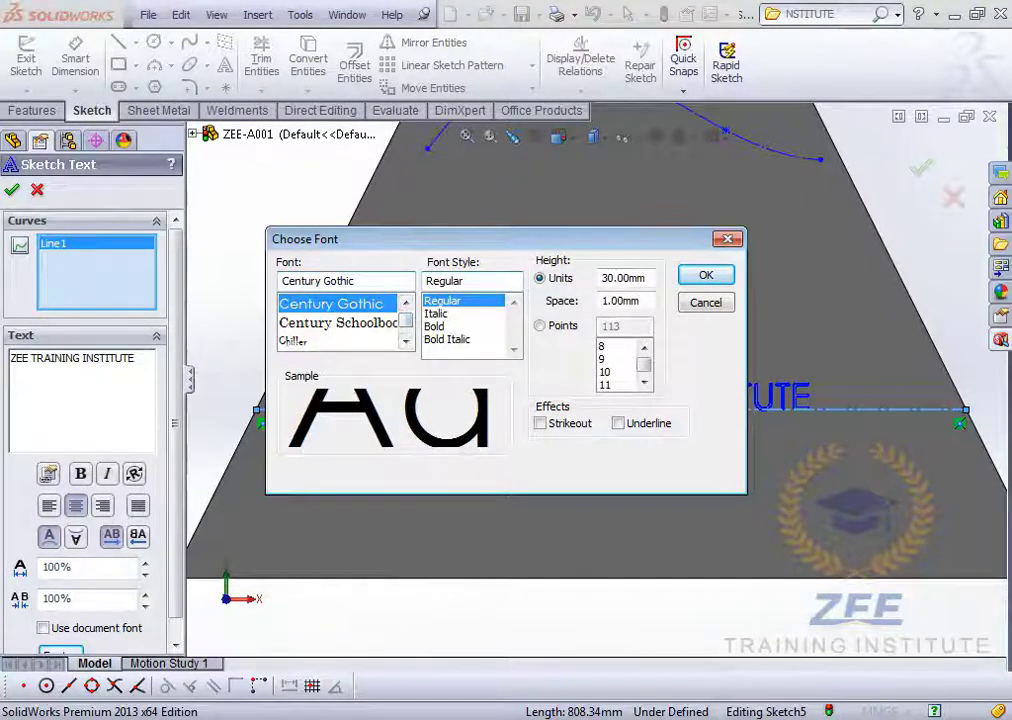
click(338, 322)
click(330, 303)
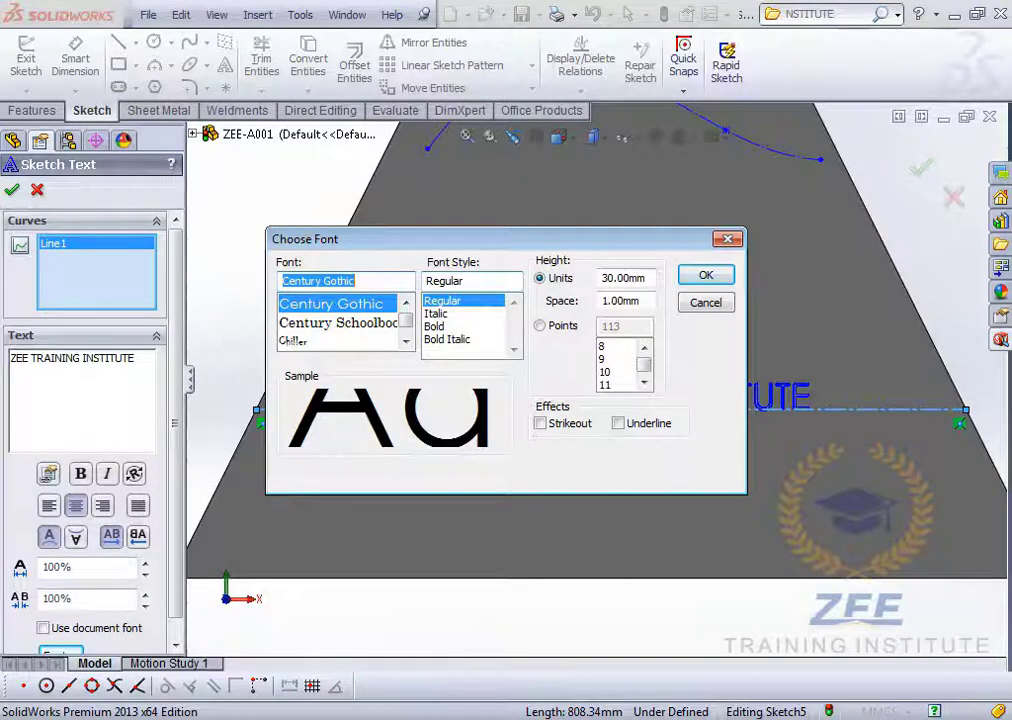
key(Return)
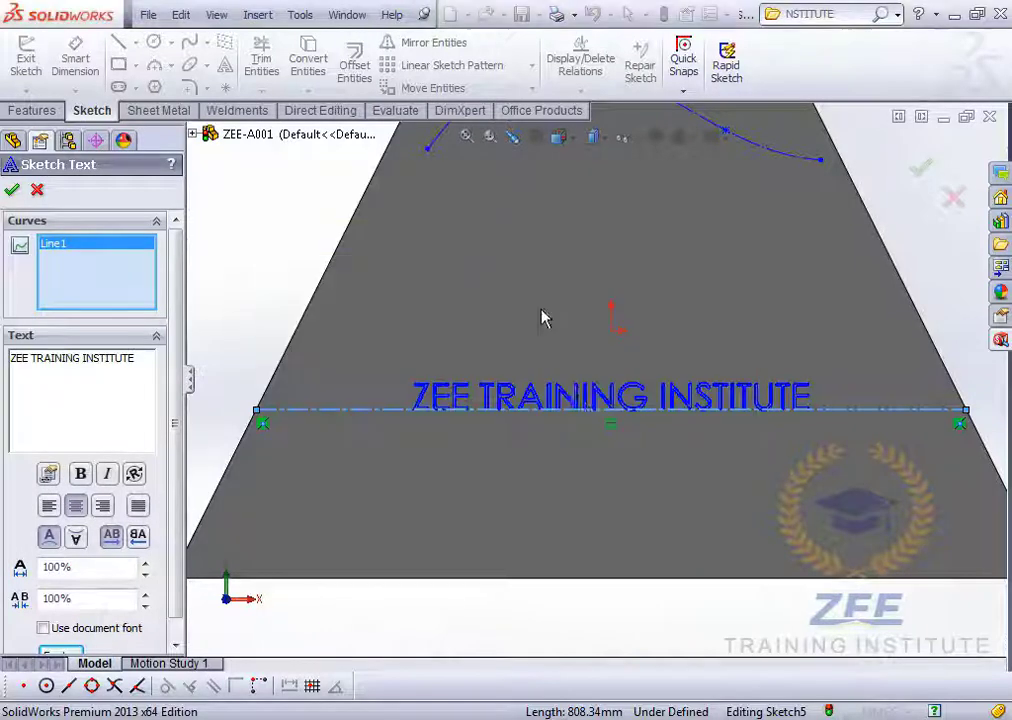
Try left, centre and right alignment for the ZEE TRAINING INSTITUTE lettering on the construction line.
click(50, 507)
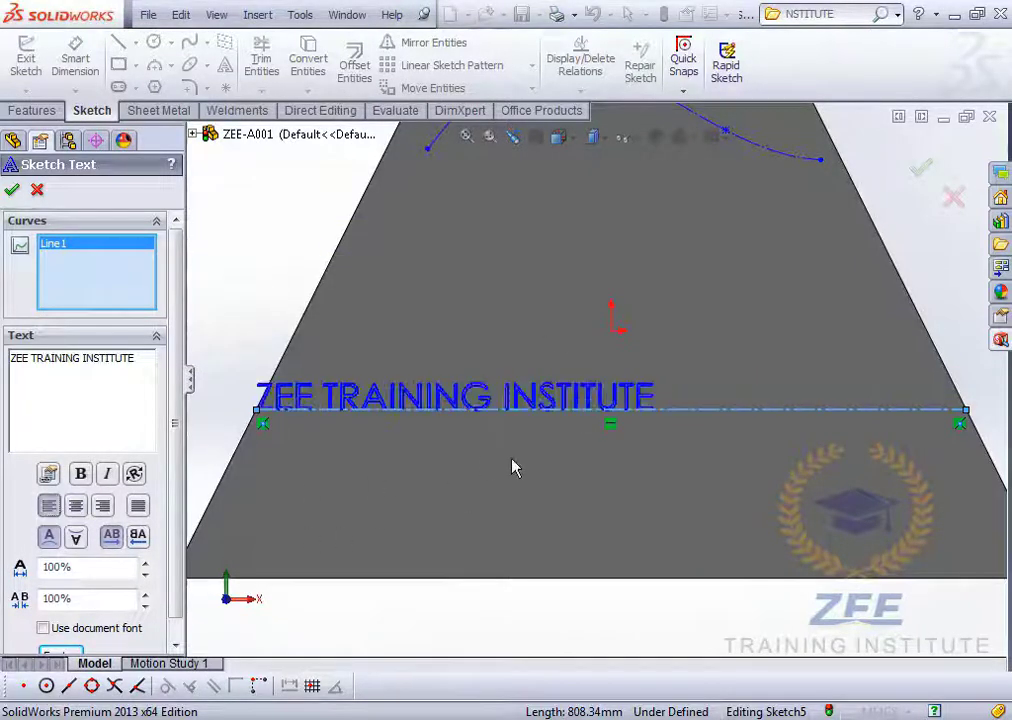
click(76, 507)
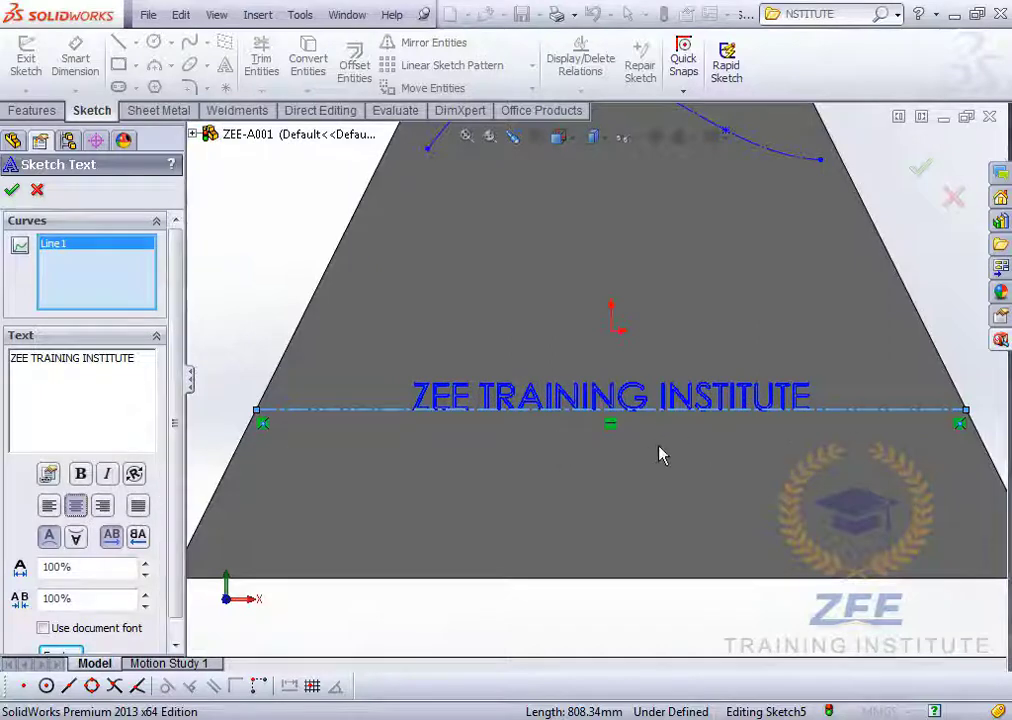
click(104, 507)
scroll(600, 390, up, 3)
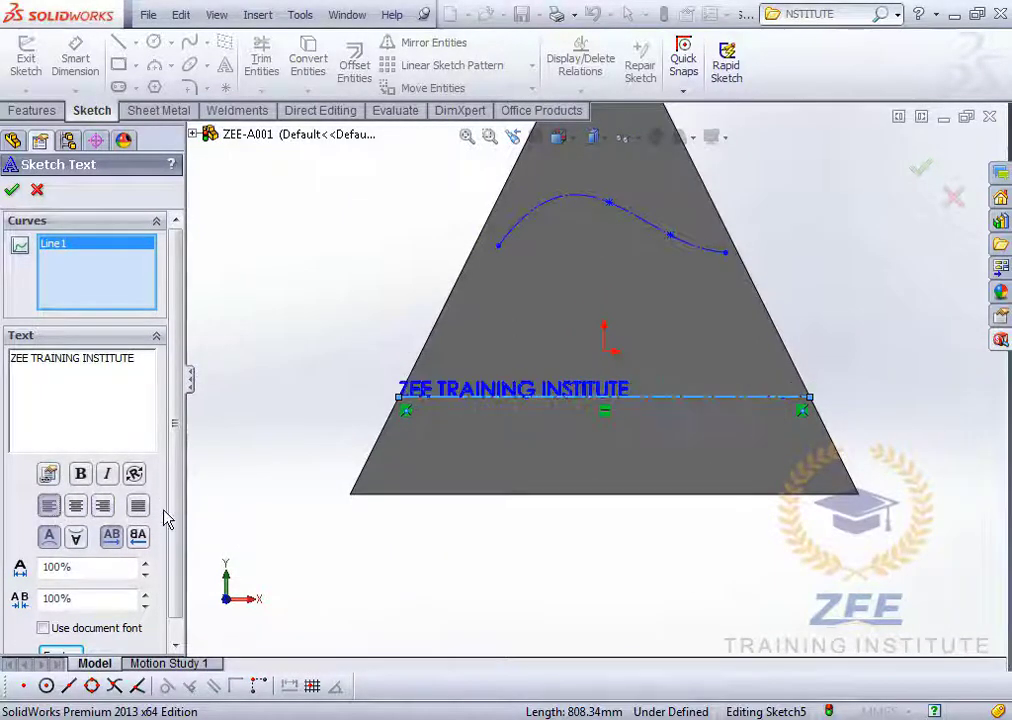
Try full justification of the lettering across the construction line, examine its spacing, and restore centre alignment.
click(138, 506)
scroll(736, 372, down, 1)
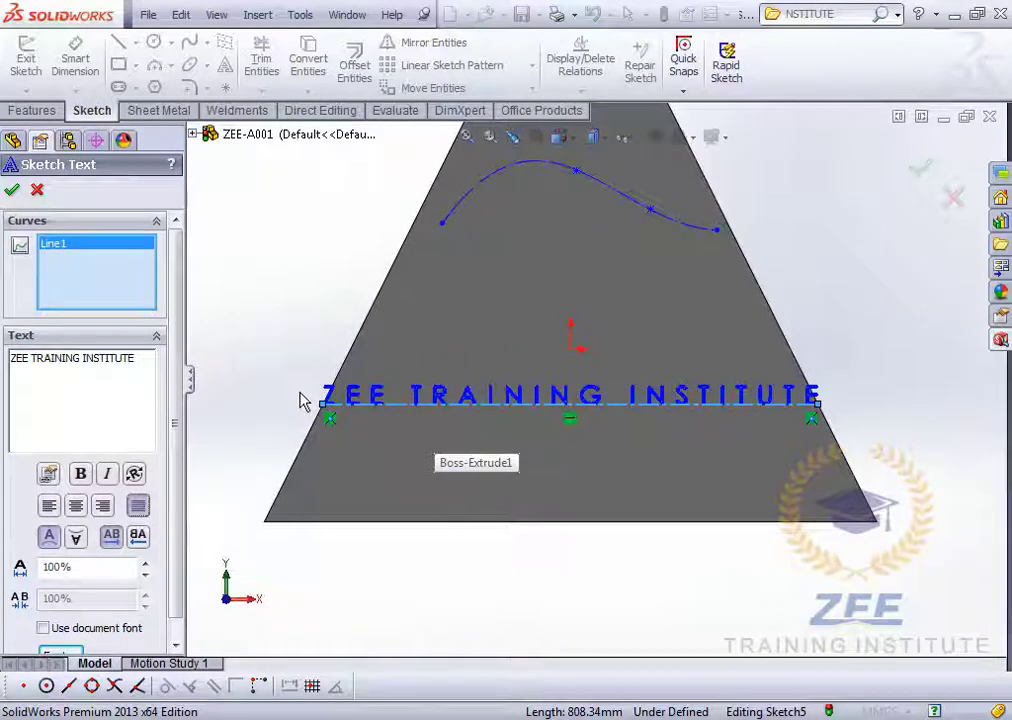
scroll(402, 425, down, 2)
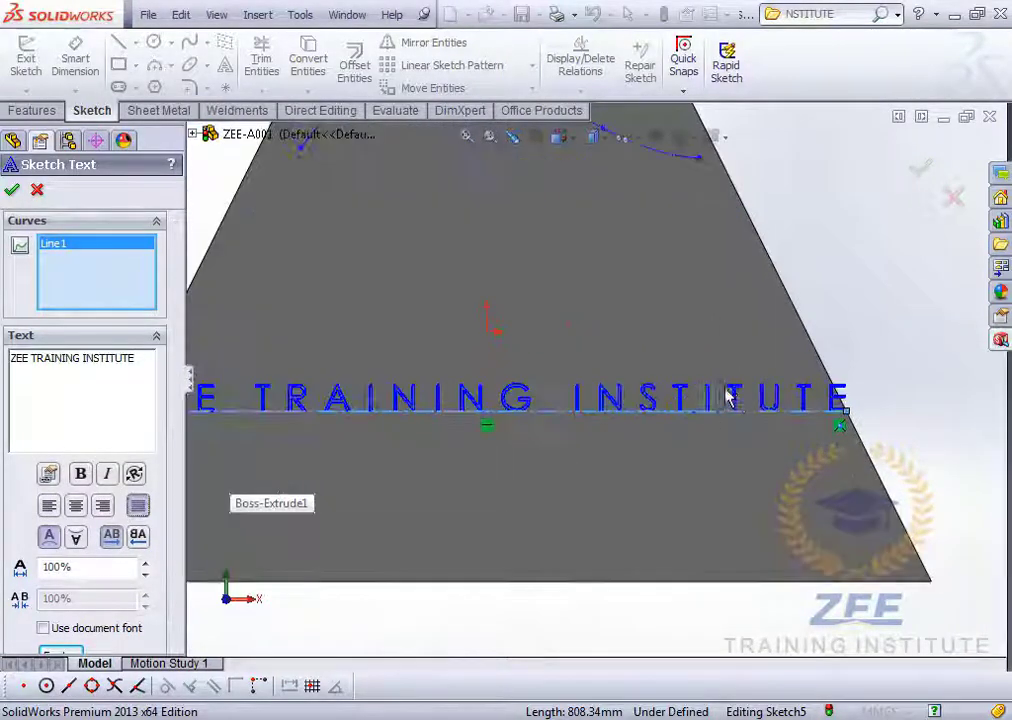
scroll(500, 410, up, 2)
scroll(499, 410, down, 2)
scroll(499, 408, up, 5)
scroll(499, 406, down, 5)
scroll(547, 402, up, 4)
scroll(743, 372, down, 4)
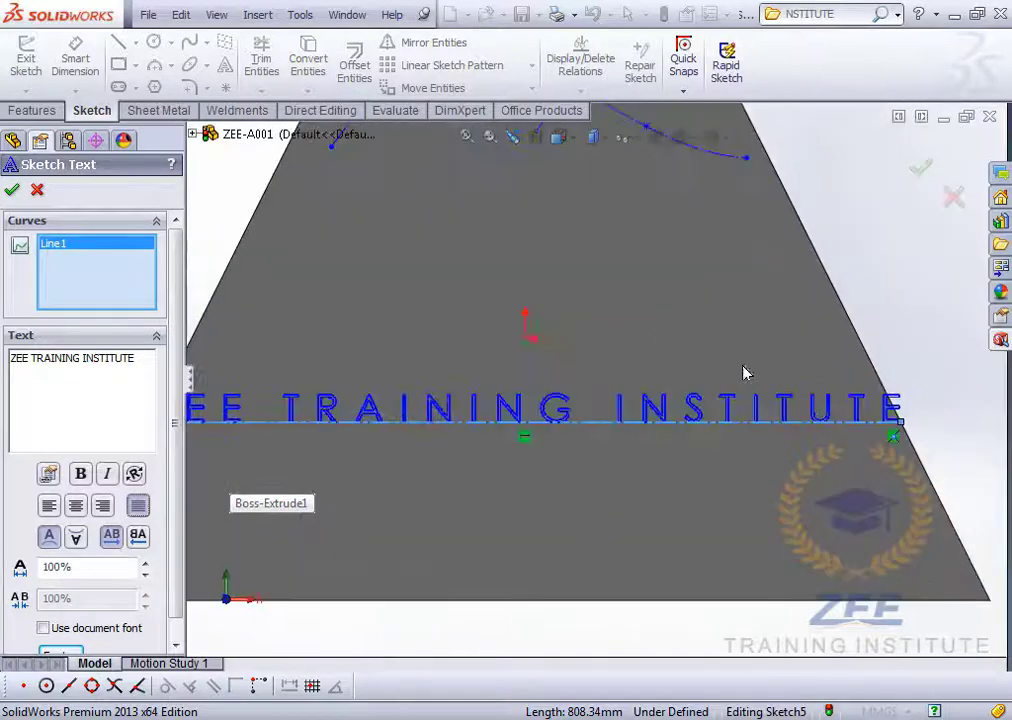
scroll(520, 430, up, 3)
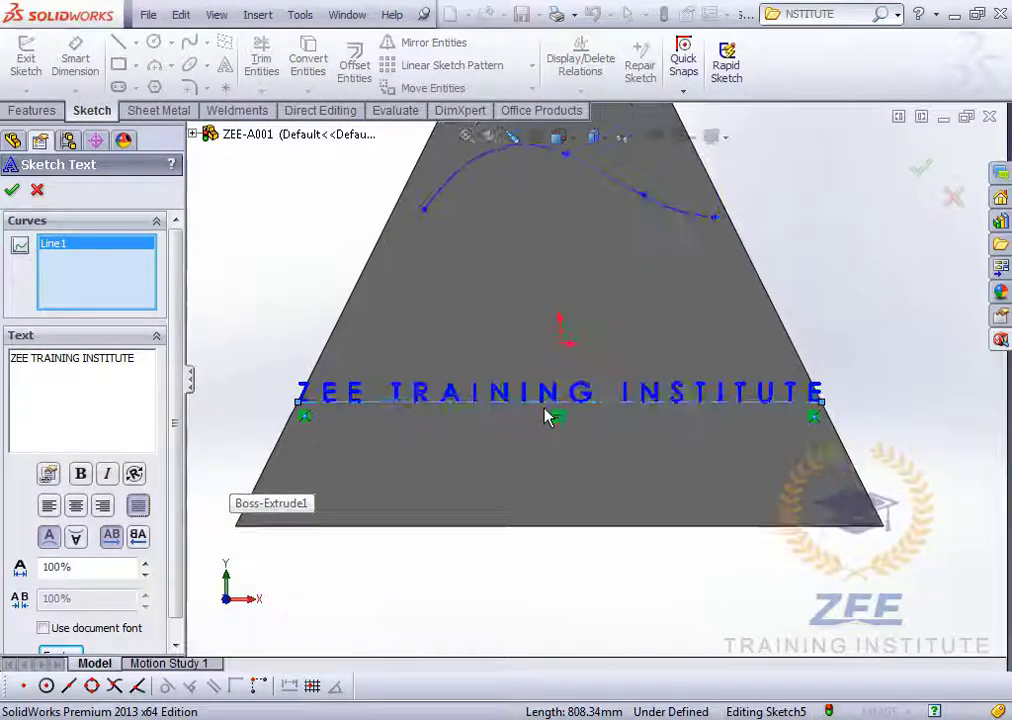
click(102, 505)
click(80, 507)
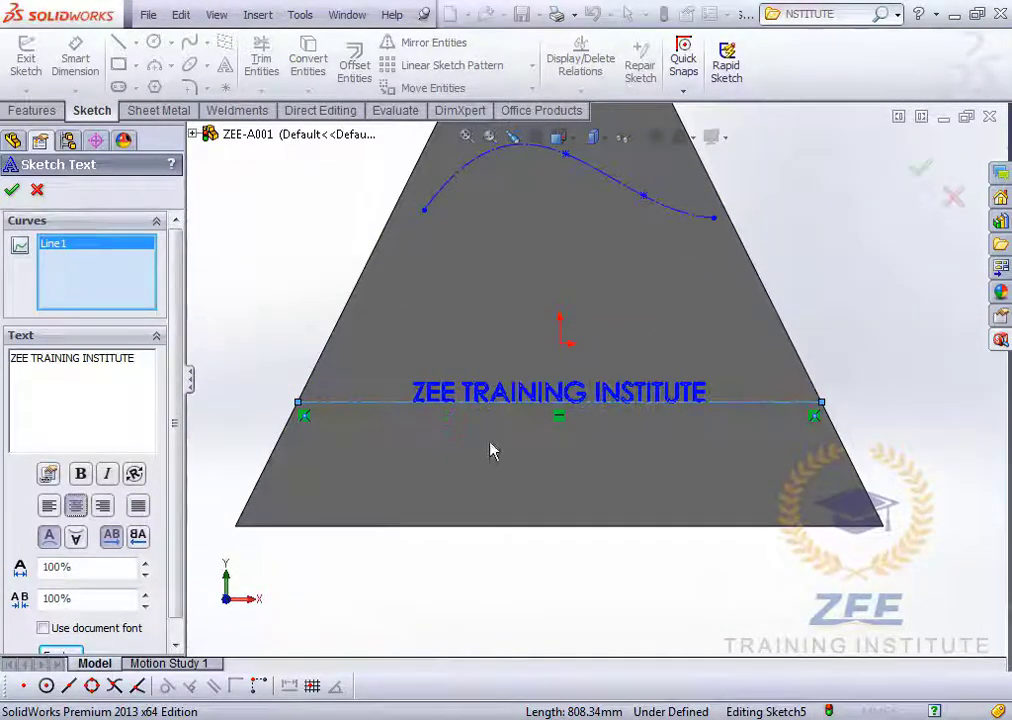
Try flipping the lettering vertically about the construction line, and restore its upright orientation.
click(76, 538)
scroll(590, 445, down, 3)
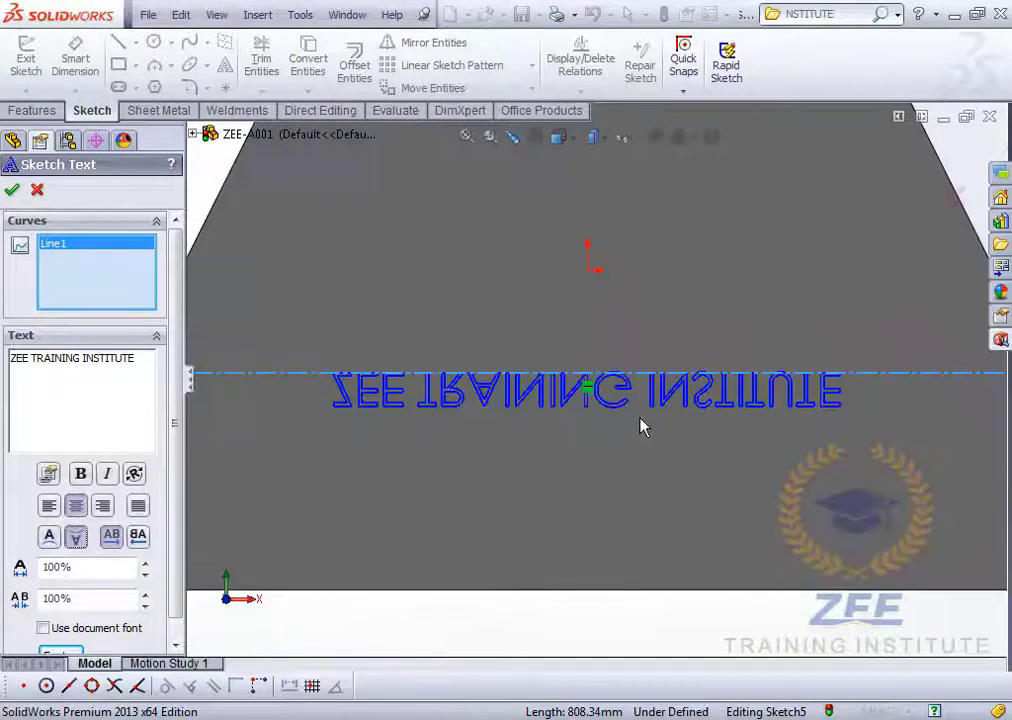
scroll(650, 430, up, 4)
click(49, 537)
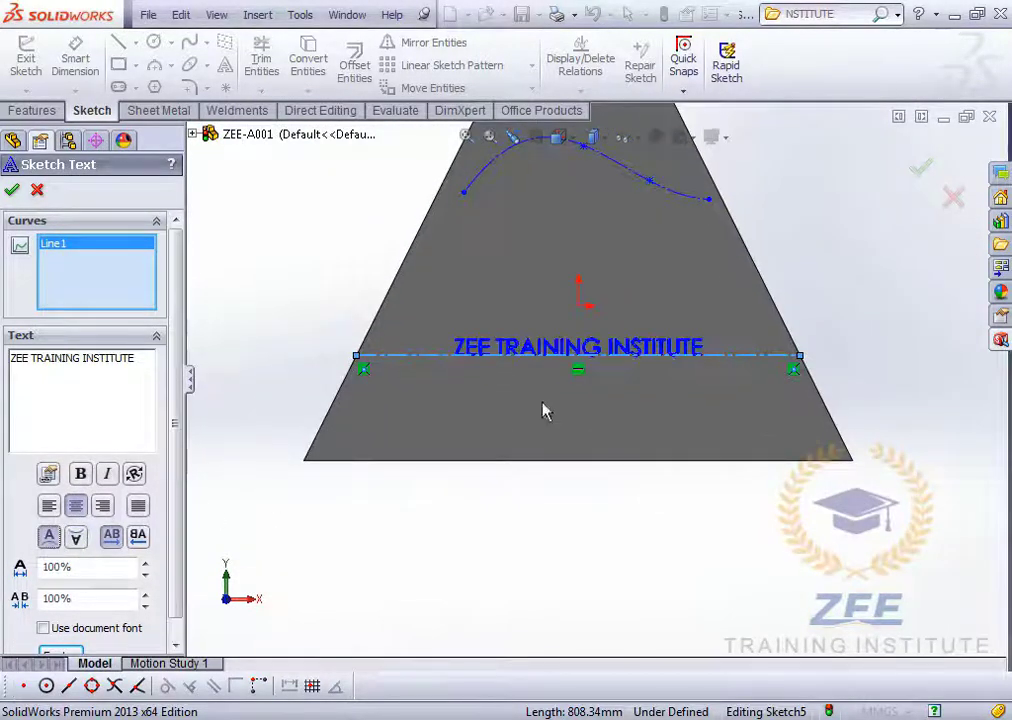
scroll(540, 405, down, 2)
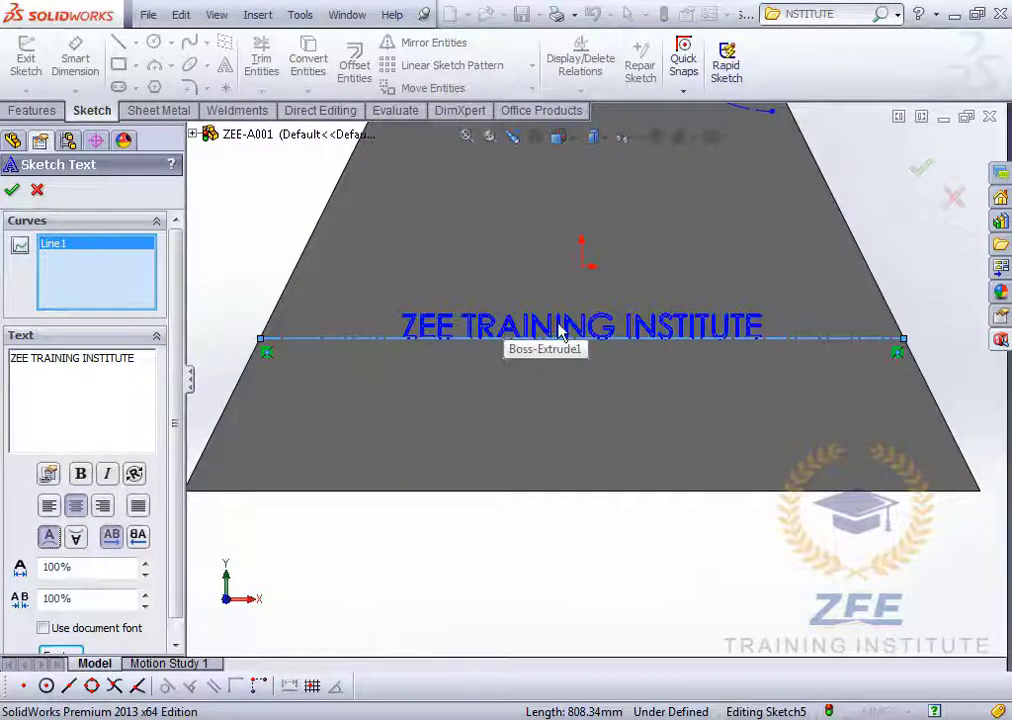
Try mirroring the lettering horizontally along the construction line, and restore its normal reading direction.
click(137, 538)
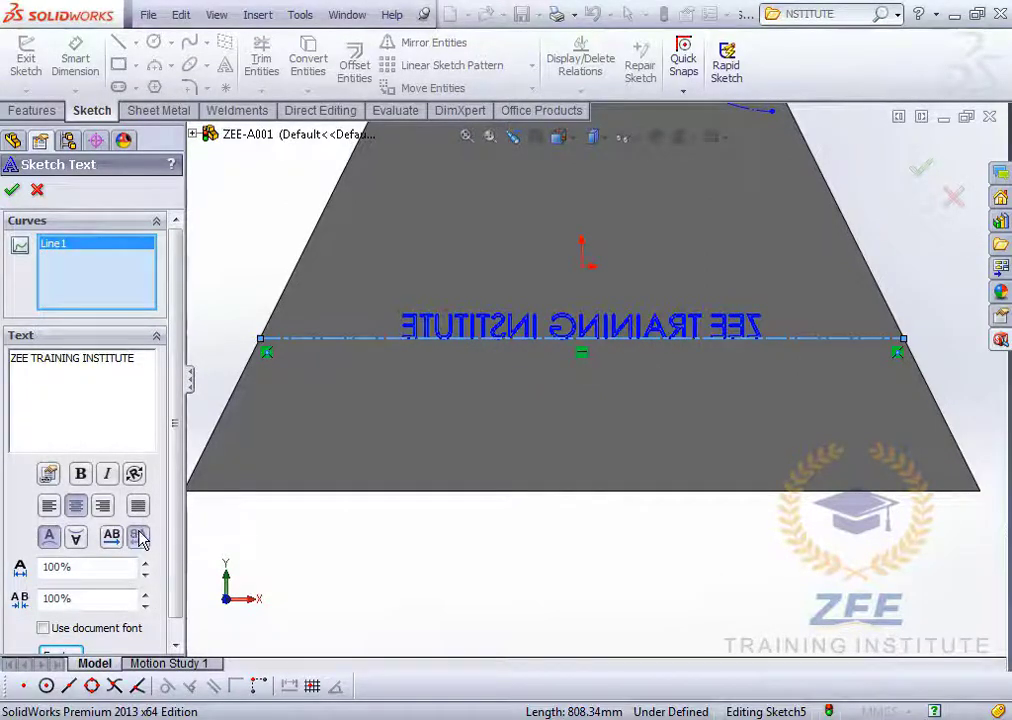
click(120, 540)
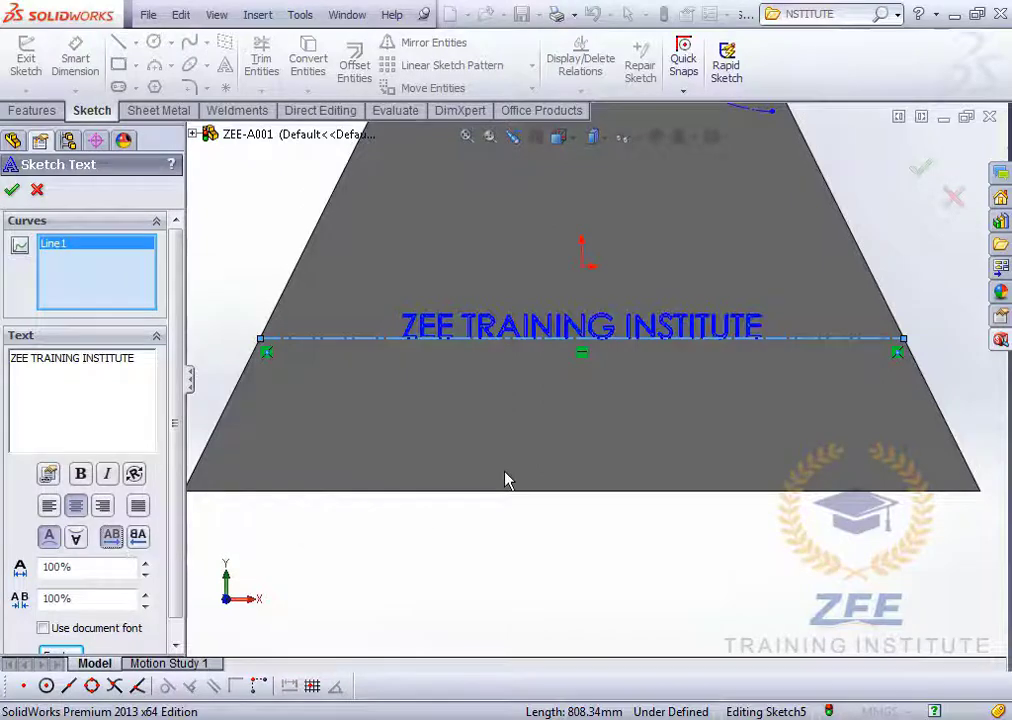
mouse_move(506, 477)
middle_down()
mouse_move(556, 560)
mouse_move(599, 334)
mouse_move(610, 364)
mouse_move(592, 452)
mouse_move(603, 393)
mouse_move(556, 449)
middle_up()
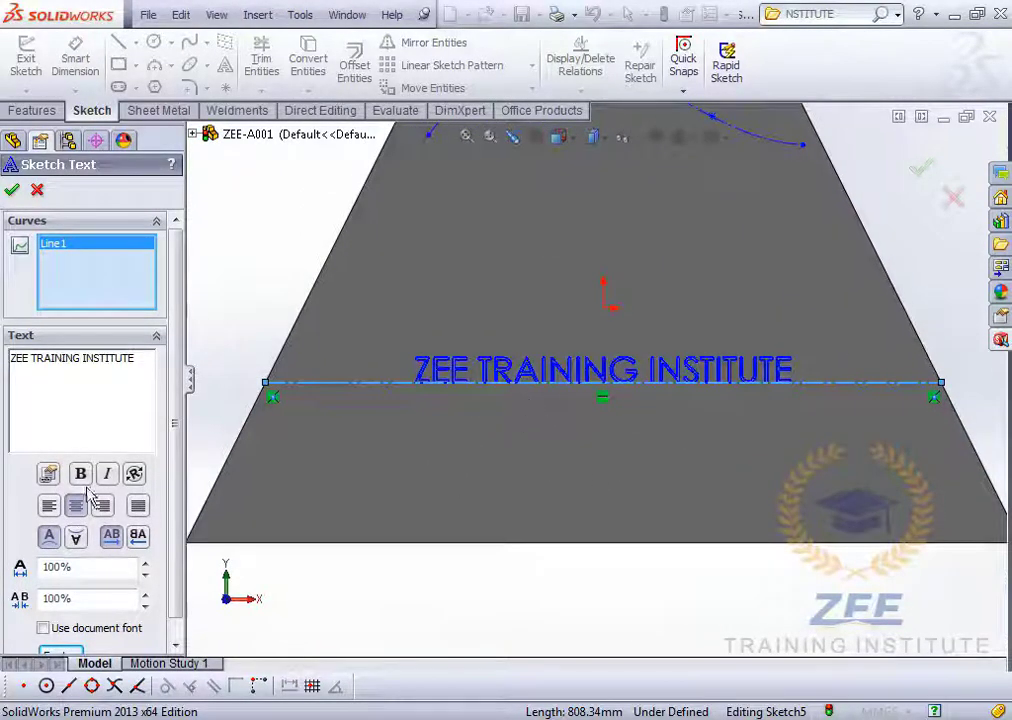
Accept the centred ZEE TRAINING INSTITUTE sketch text on the construction line.
scroll(678, 443, up, 2)
scroll(549, 350, down, 1)
scroll(576, 544, up, 3)
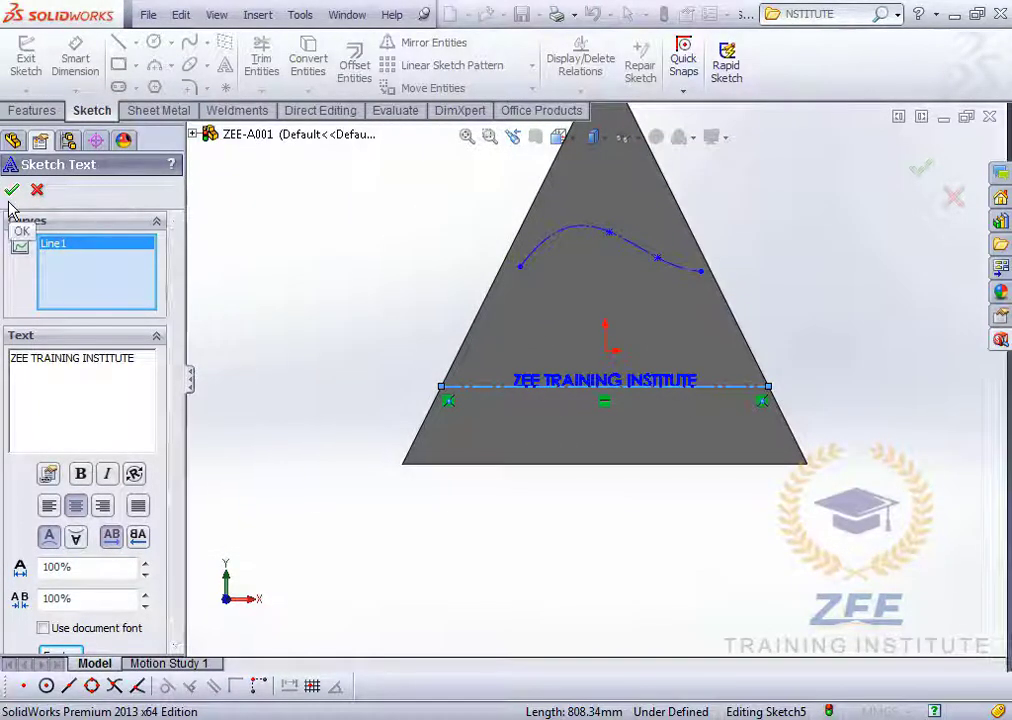
scroll(583, 303, down, 3)
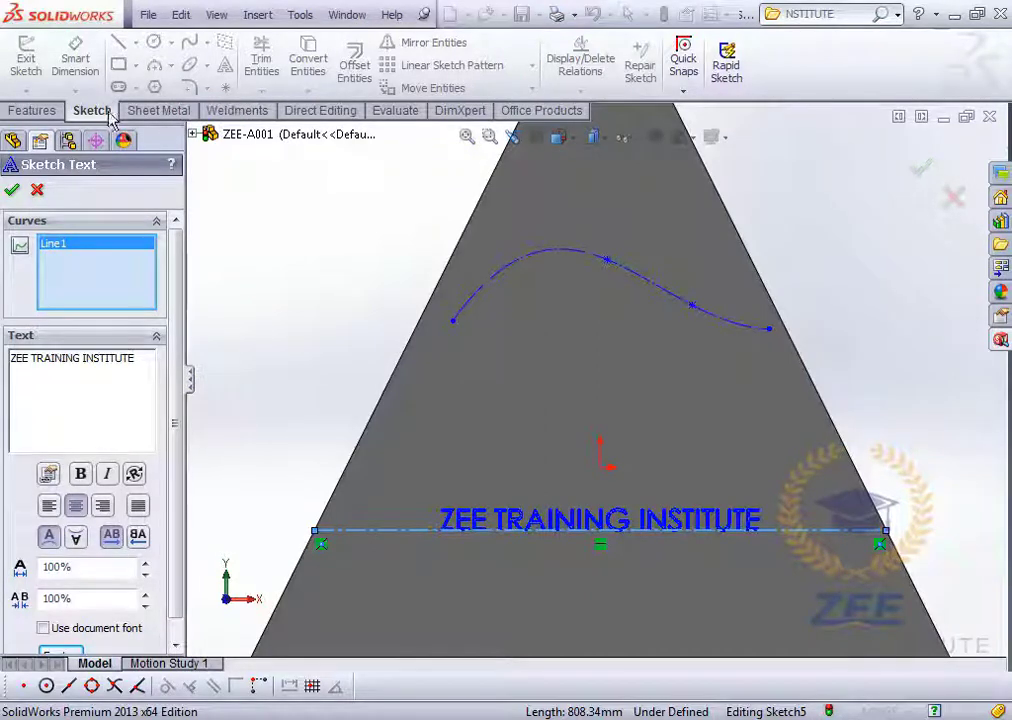
click(12, 191)
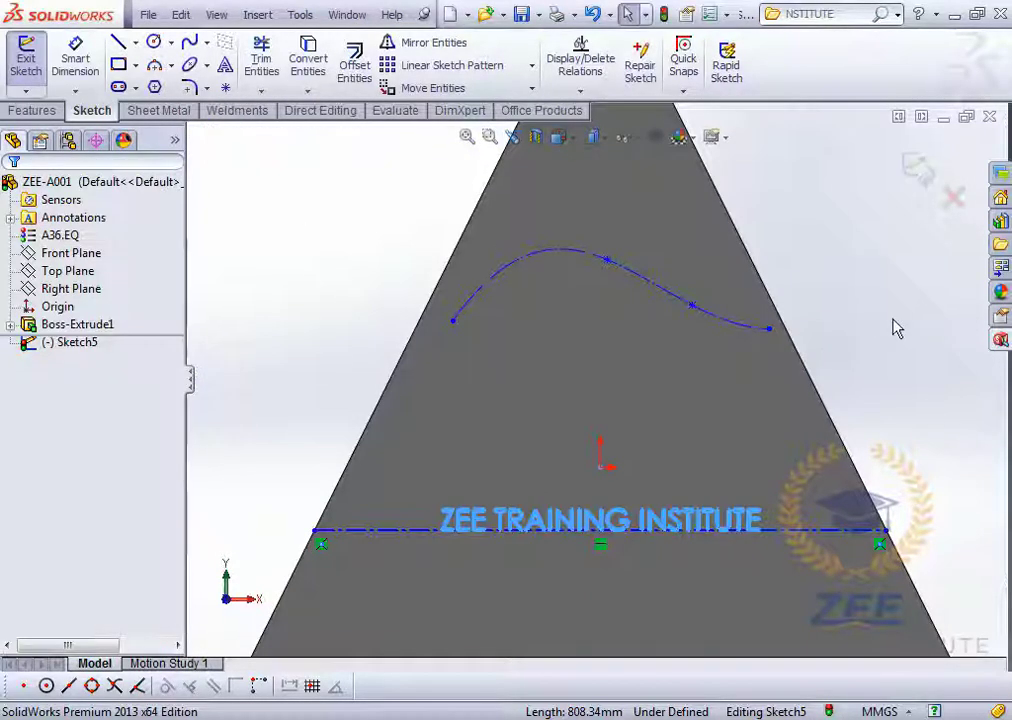
Start a second sketch text attached to the spline, with ZEE TRAINING as its wording.
click(225, 64)
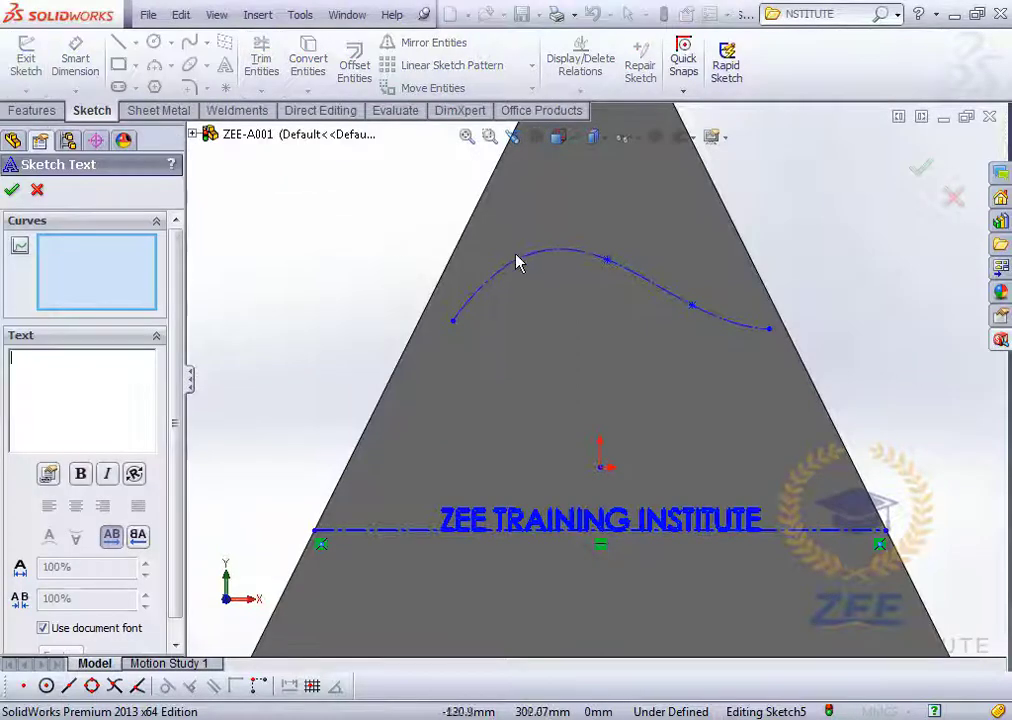
click(568, 252)
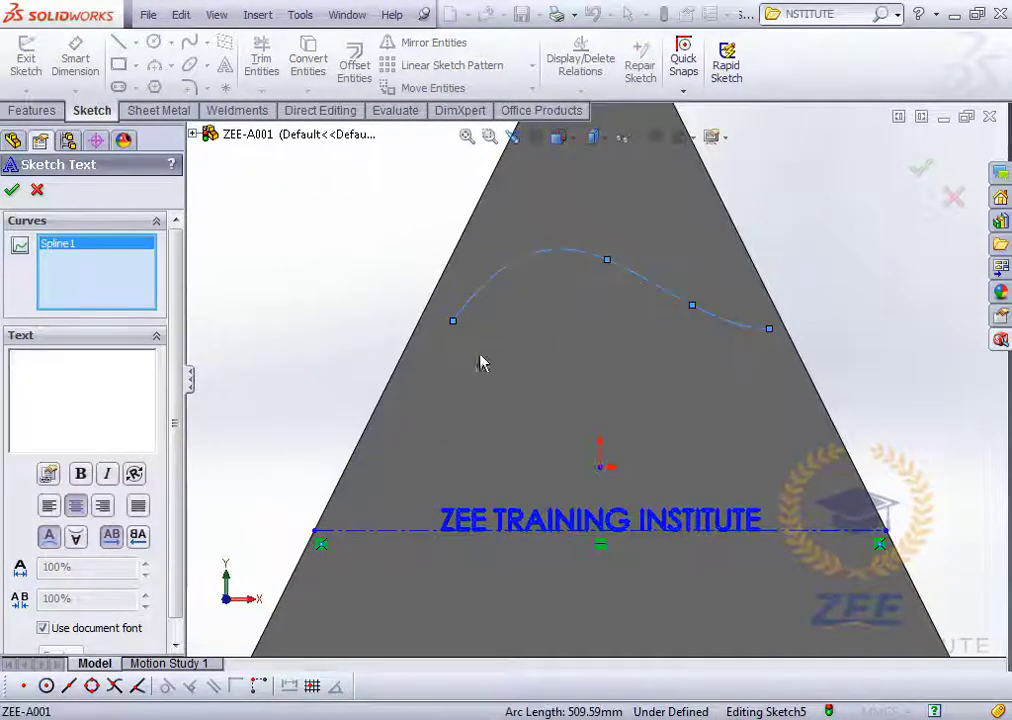
text(ZEE TRAINING)
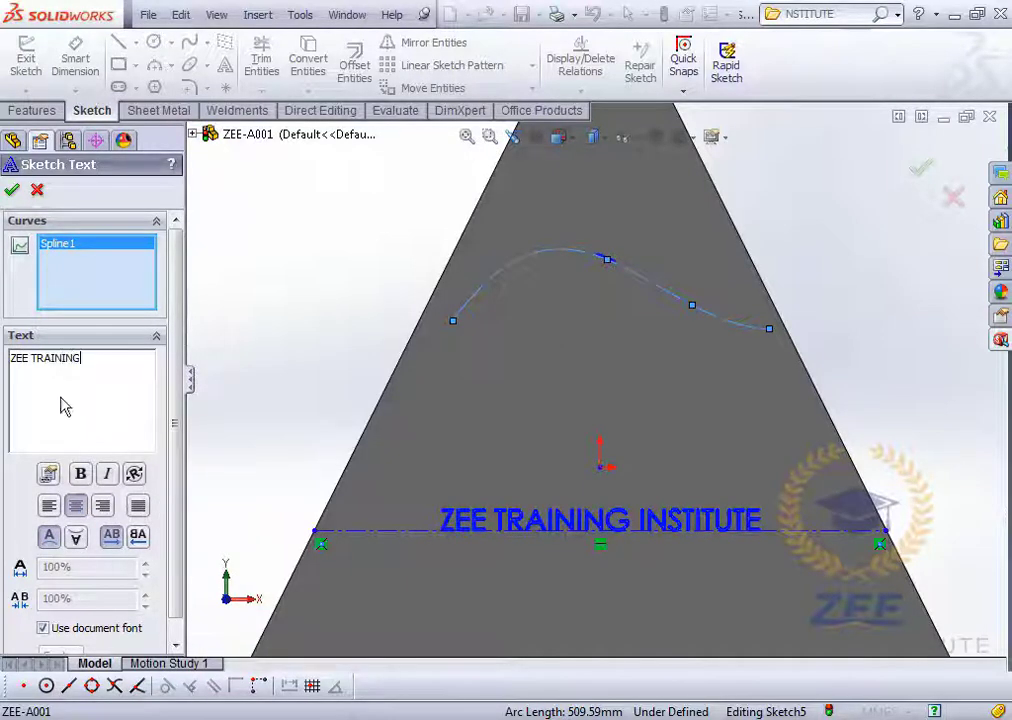
Stop using the document font for the spline text and set its height to 25 mm.
scroll(640, 285, up, 5)
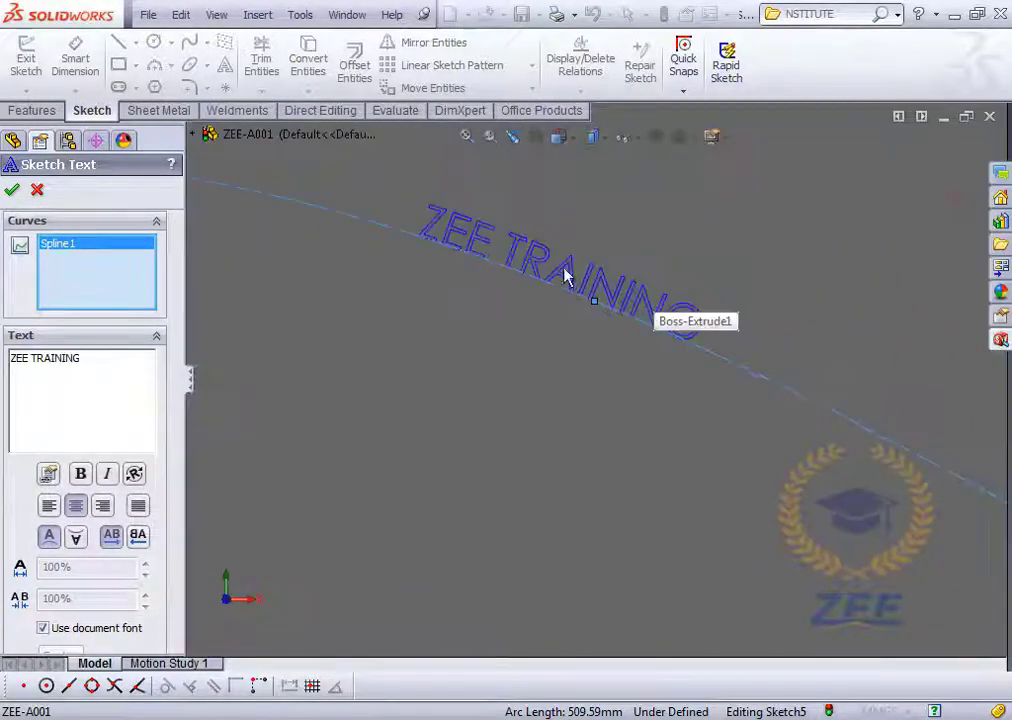
scroll(580, 300, down, 5)
scroll(590, 383, down, 2)
scroll(569, 334, up, 3)
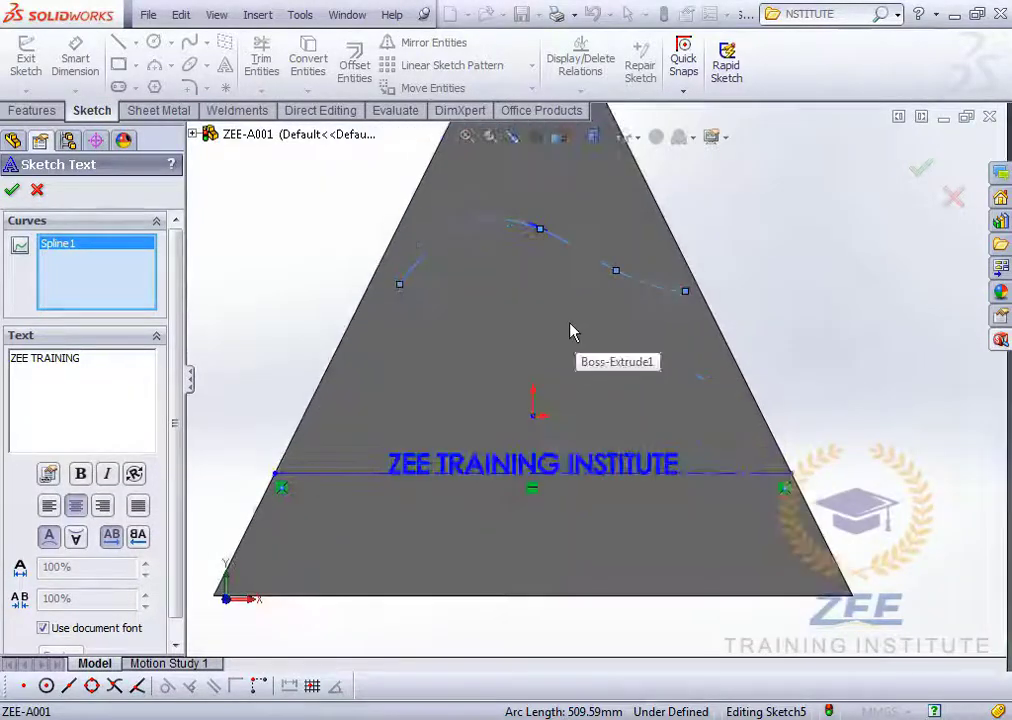
scroll(553, 327, down, 3)
scroll(553, 327, up, 1)
click(43, 628)
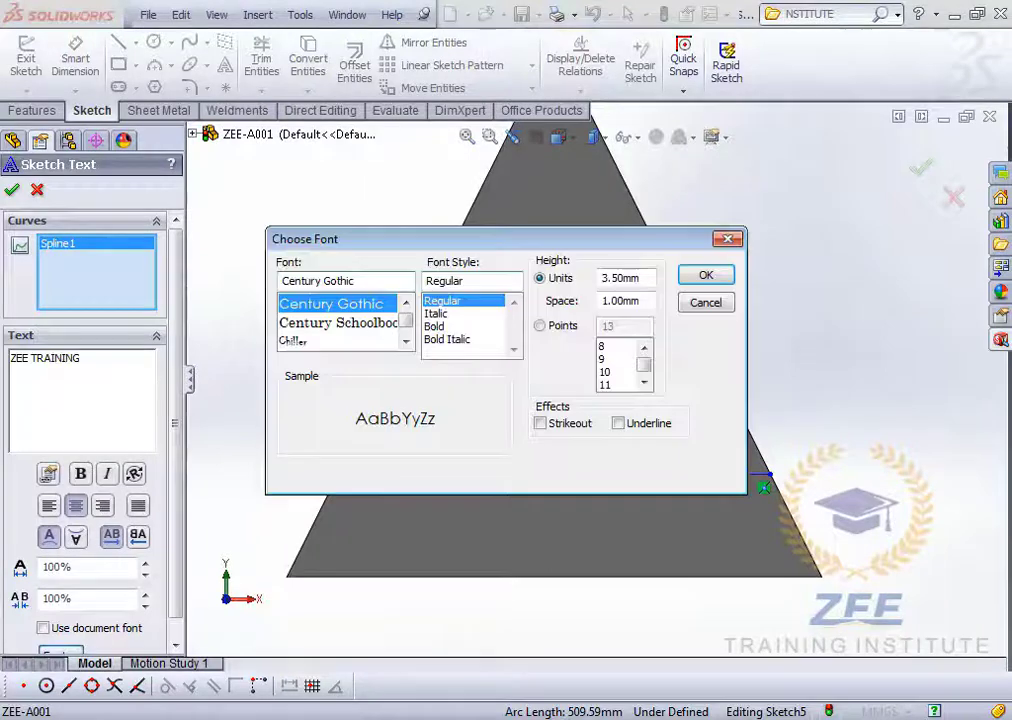
key(Return)
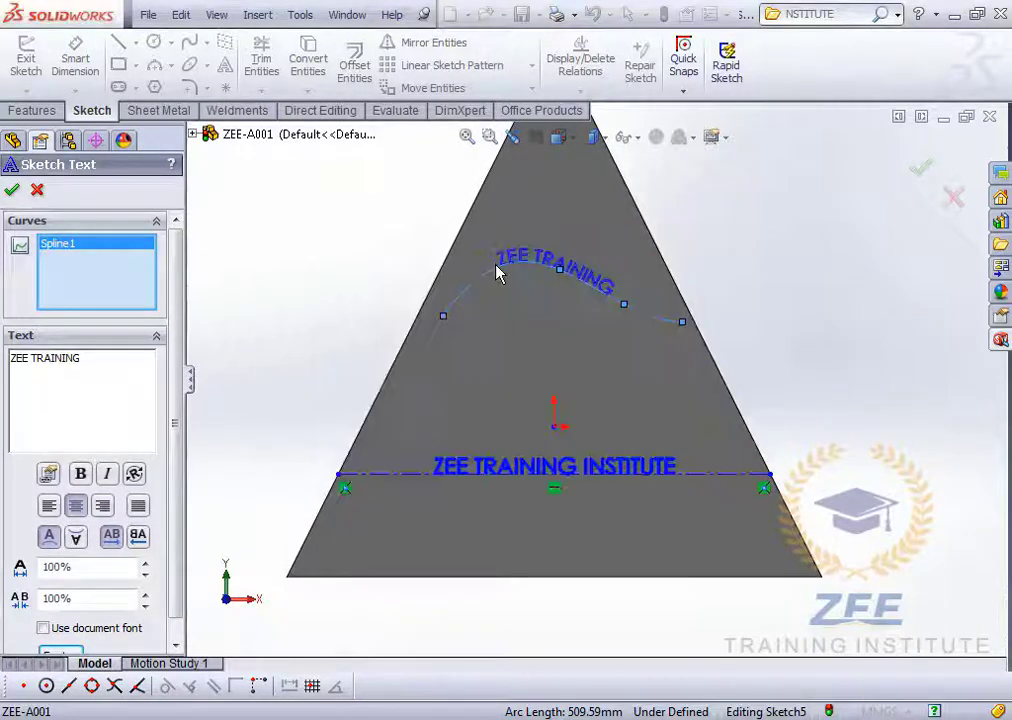
Increase the font height of the ZEE TRAINING text and check how it follows the spline.
click(72, 655)
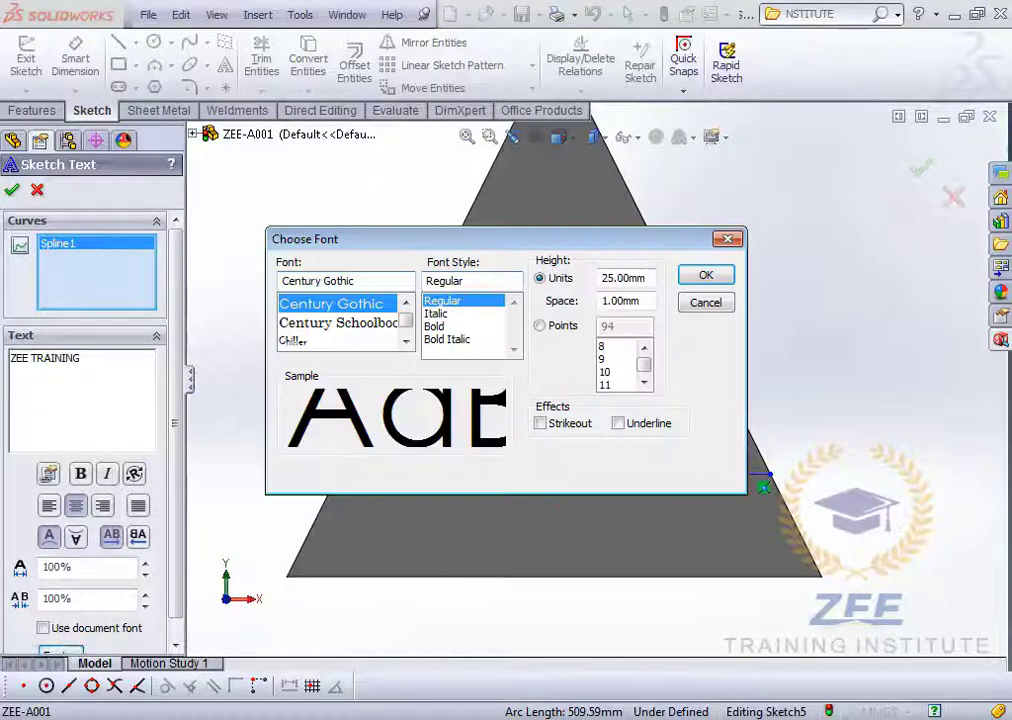
double_click(624, 278)
key(Return)
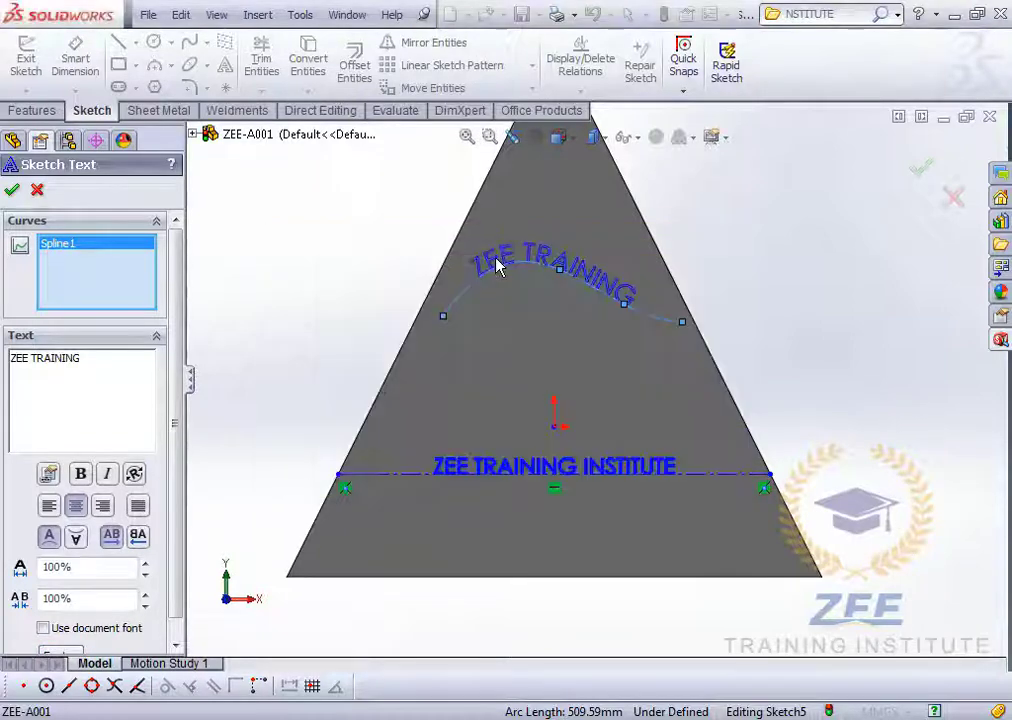
scroll(628, 328, down, 4)
scroll(600, 384, up, 2)
scroll(546, 300, down, 3)
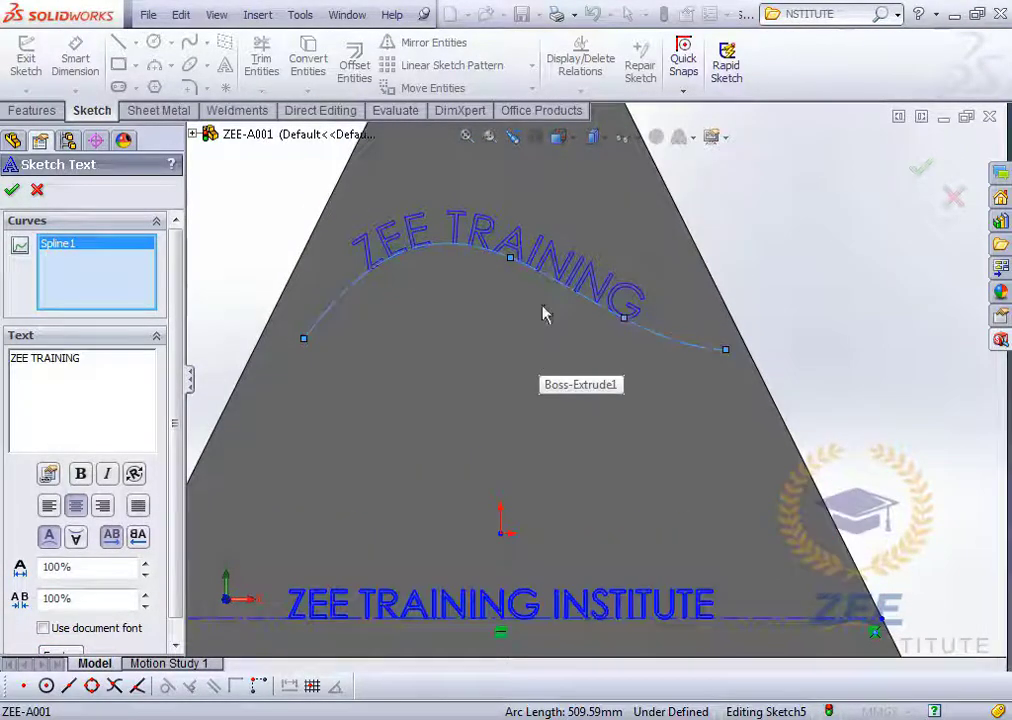
scroll(588, 312, up, 1)
scroll(588, 318, up, 3)
scroll(599, 402, down, 2)
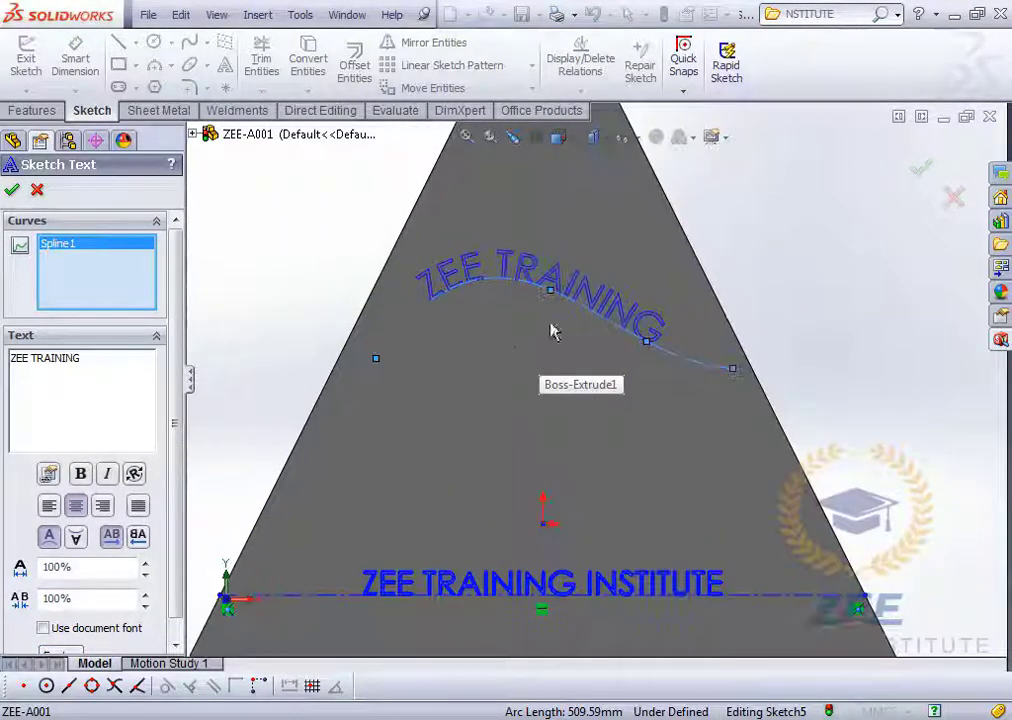
Try full justification of the ZEE TRAINING text along the spline and examine the letter spacing.
click(138, 507)
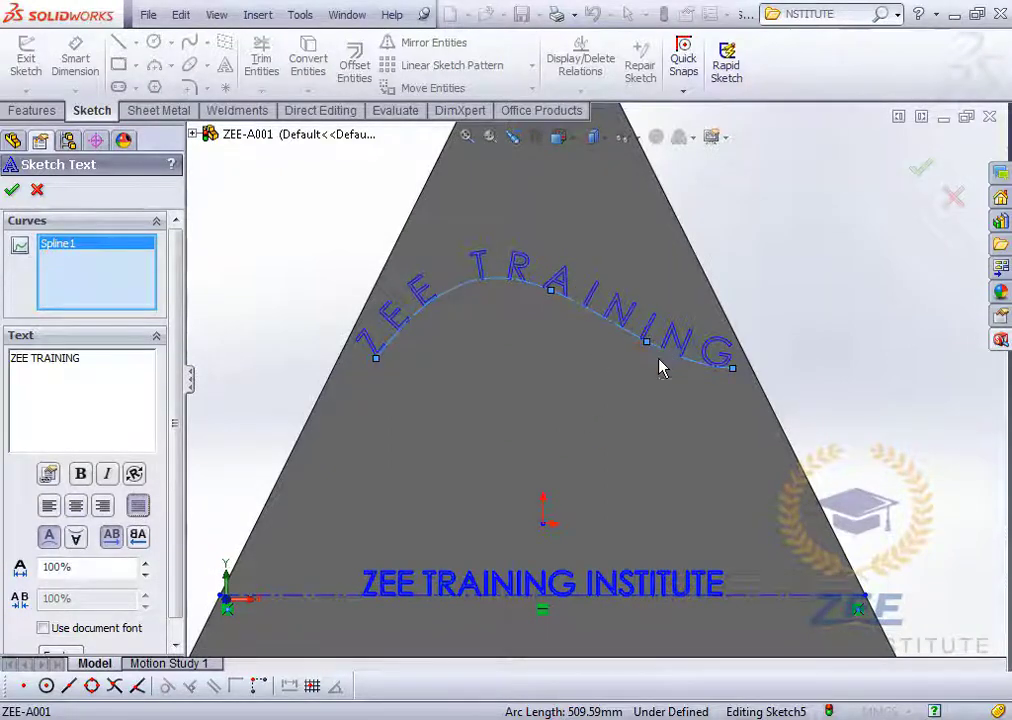
scroll(662, 378, up, 3)
scroll(620, 370, down, 3)
scroll(556, 378, up, 3)
scroll(535, 380, down, 3)
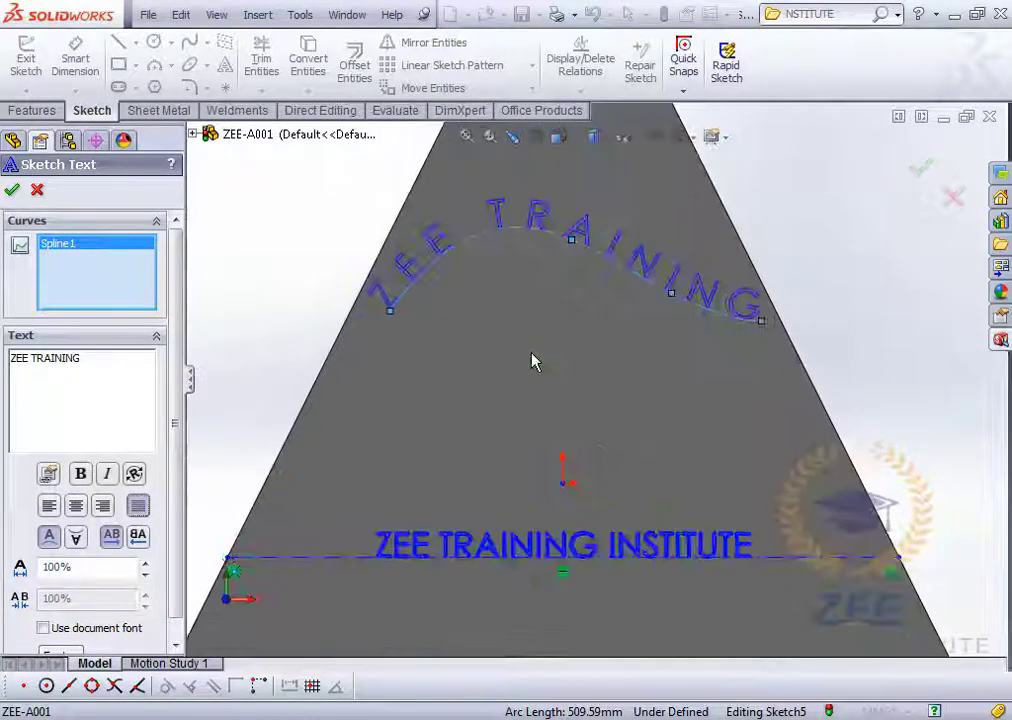
Try right and centre alignment for the ZEE TRAINING text, and set it to left alignment along the spline.
click(104, 507)
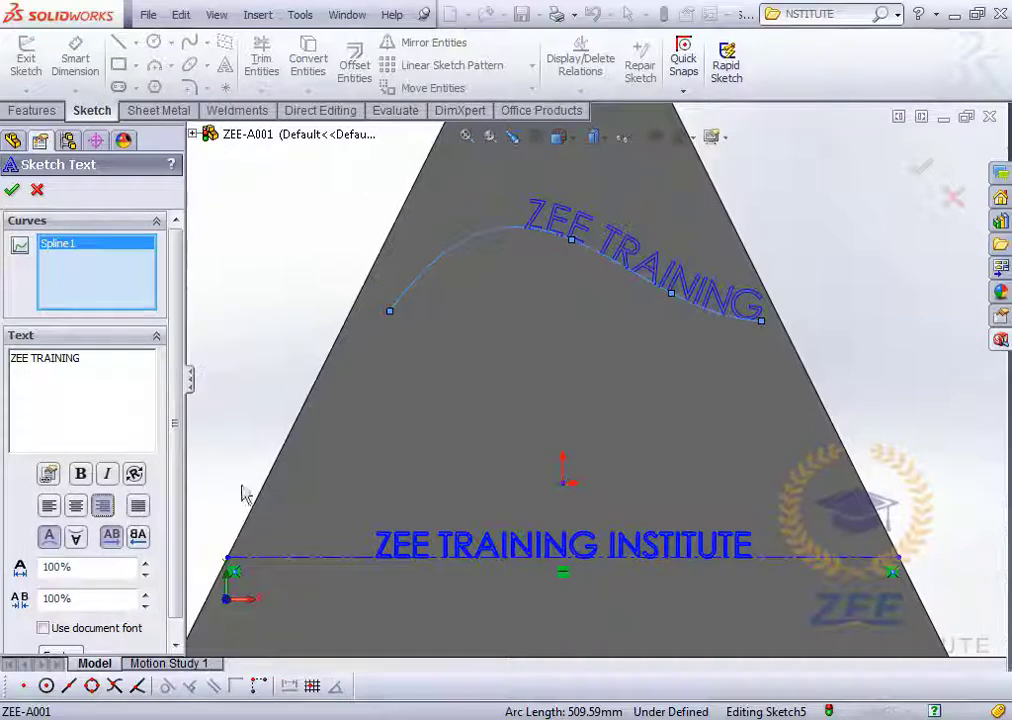
click(76, 507)
click(49, 507)
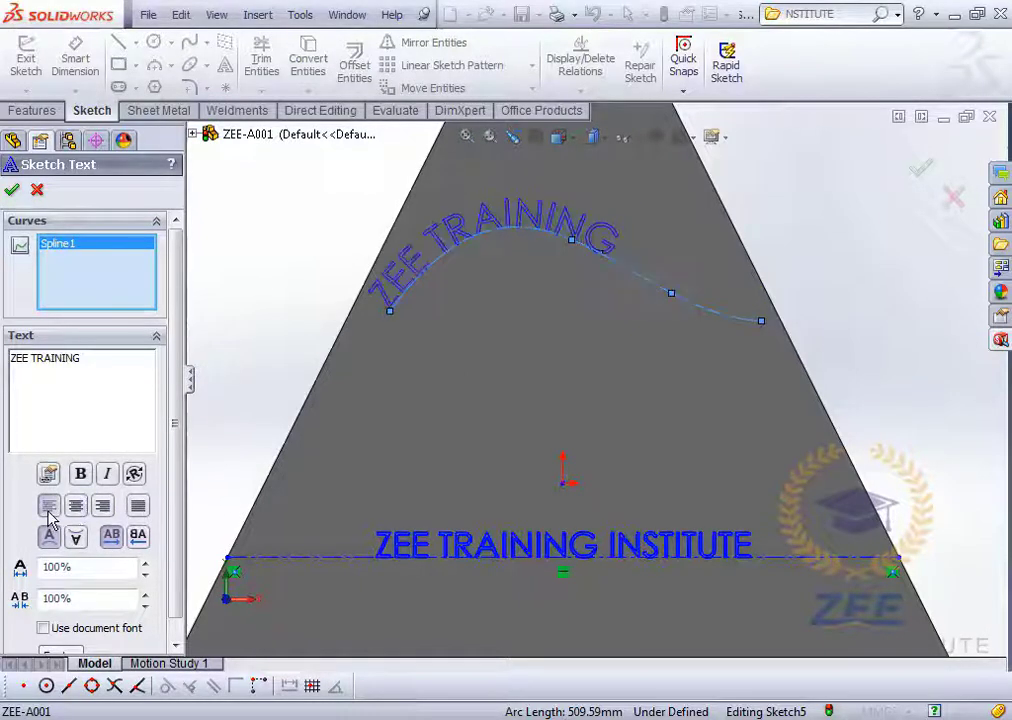
Try centre alignment of the ZEE TRAINING text along the spline, check it from the front, and discard the spline text.
click(76, 507)
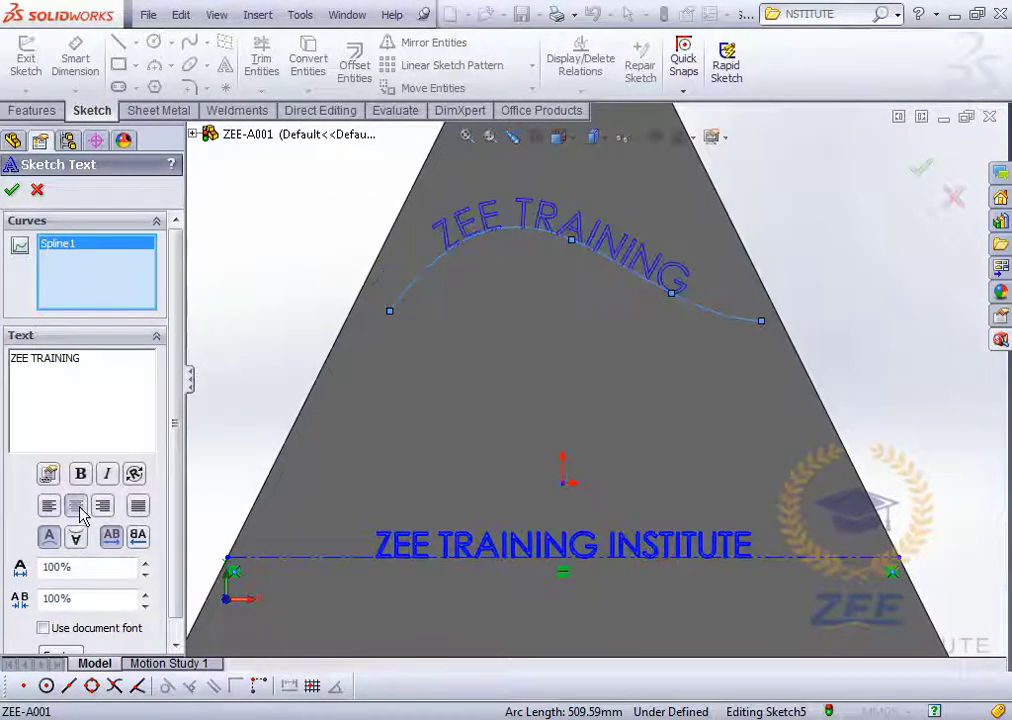
scroll(610, 390, up, 5)
scroll(612, 384, down, 3)
middle_drag(628, 386, 565, 410)
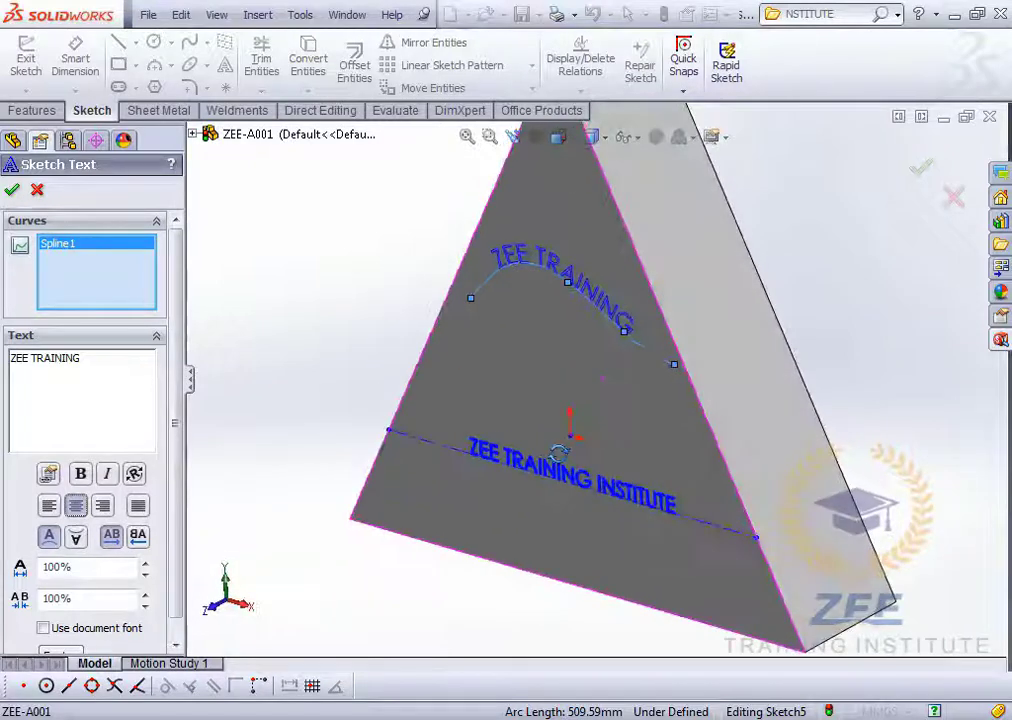
click(46, 113)
middle_drag(646, 376, 704, 386)
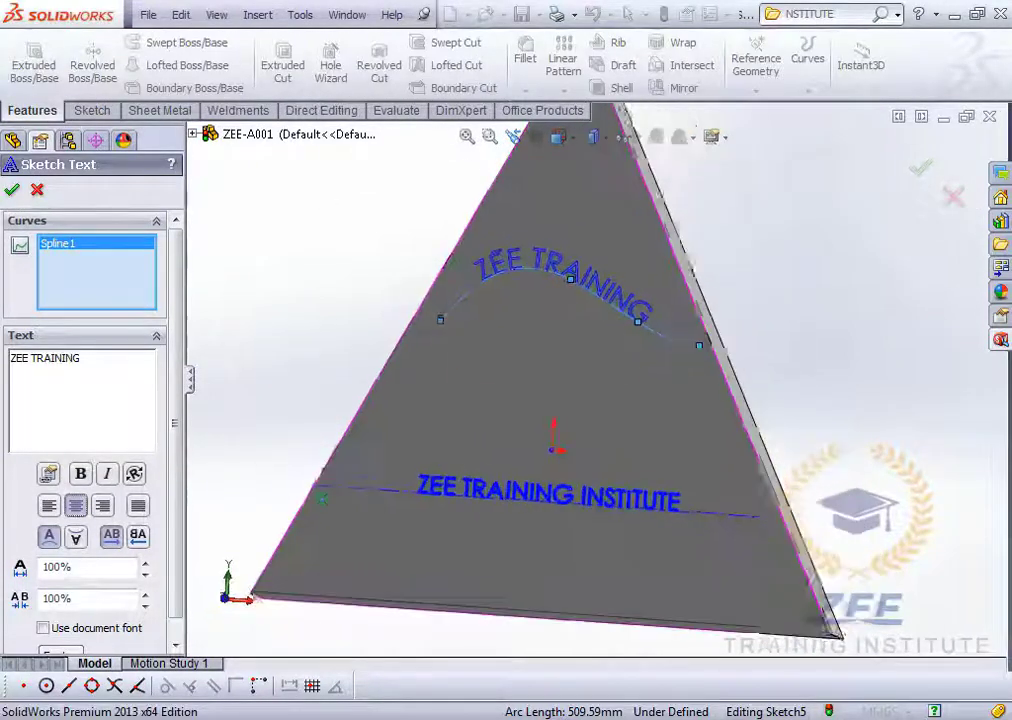
click(564, 142)
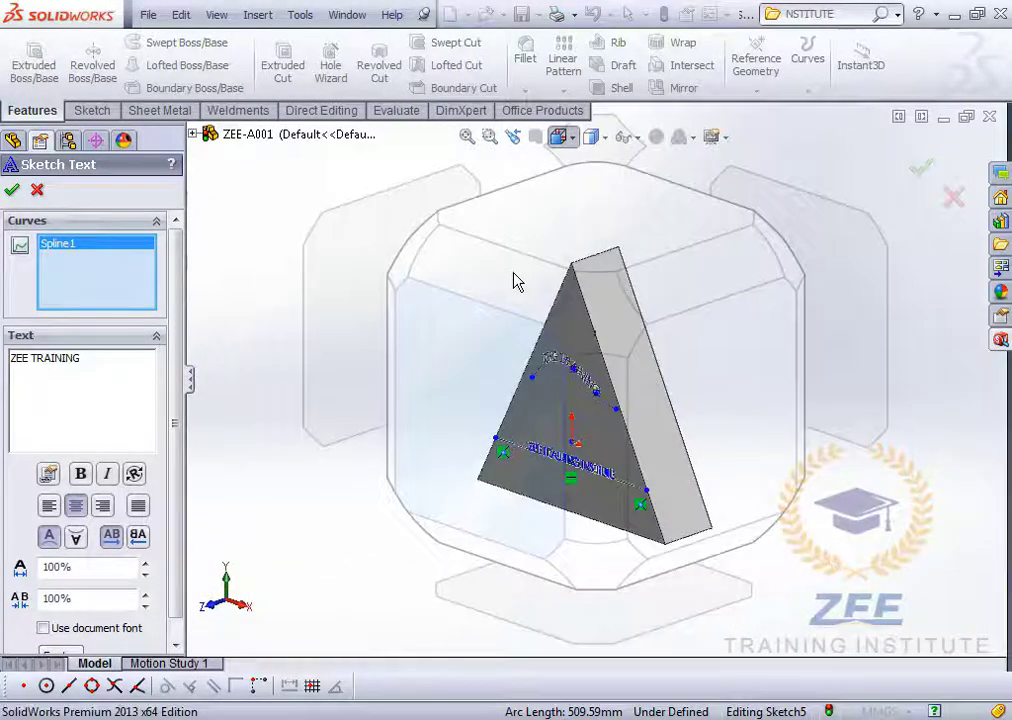
click(513, 282)
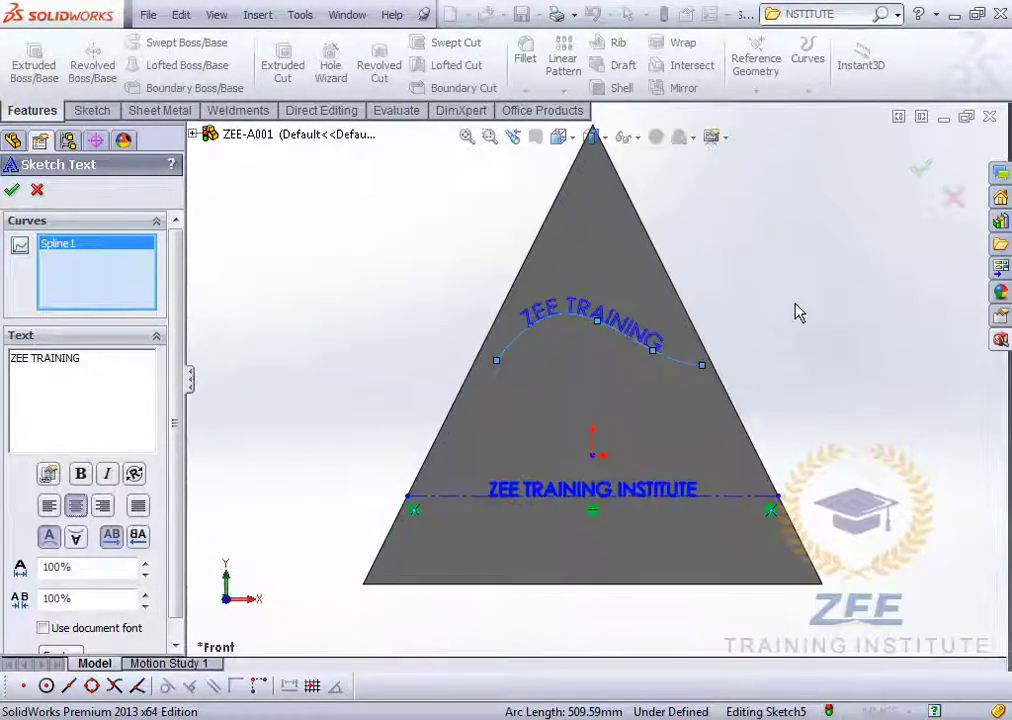
click(955, 198)
Cut-extrude the ZEE TRAINING INSTITUTE sketch text to a blind depth of 20 mm into the triangular part's front face.
scroll(606, 485, up, 2)
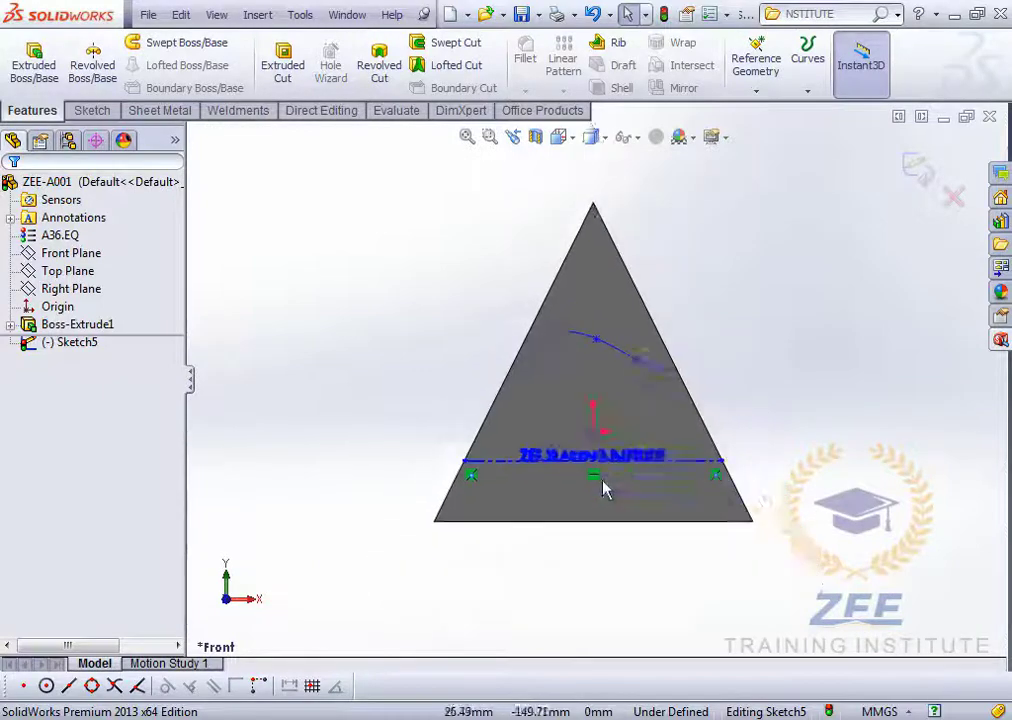
middle_drag(606, 485, 662, 445)
scroll(650, 432, up, 2)
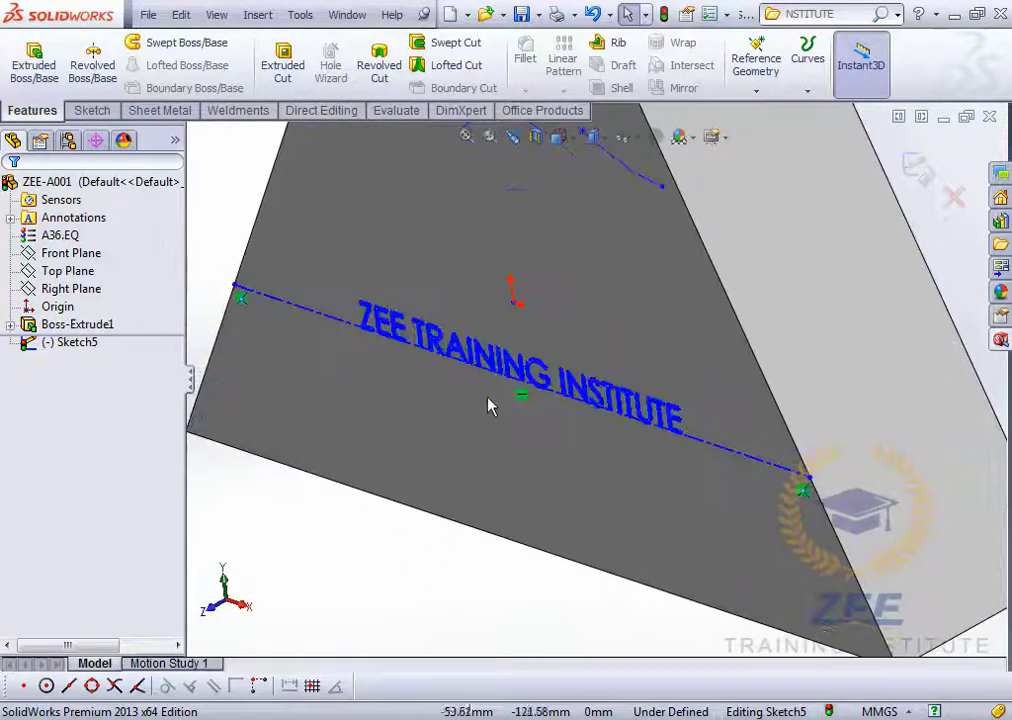
scroll(560, 410, up, 2)
mouse_move(558, 401)
middle_down()
mouse_move(596, 388)
mouse_move(574, 383)
mouse_move(558, 422)
middle_up()
scroll(574, 383, down, 2)
scroll(558, 422, up, 2)
scroll(566, 400, down, 2)
scroll(574, 382, up, 3)
scroll(576, 388, down, 3)
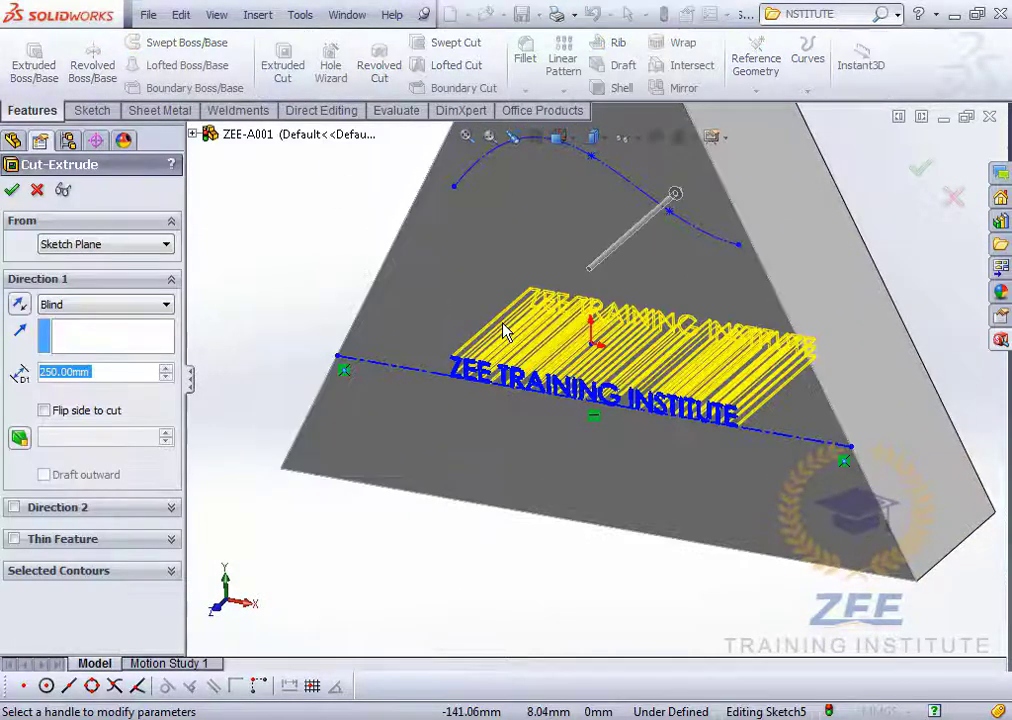
text(20)
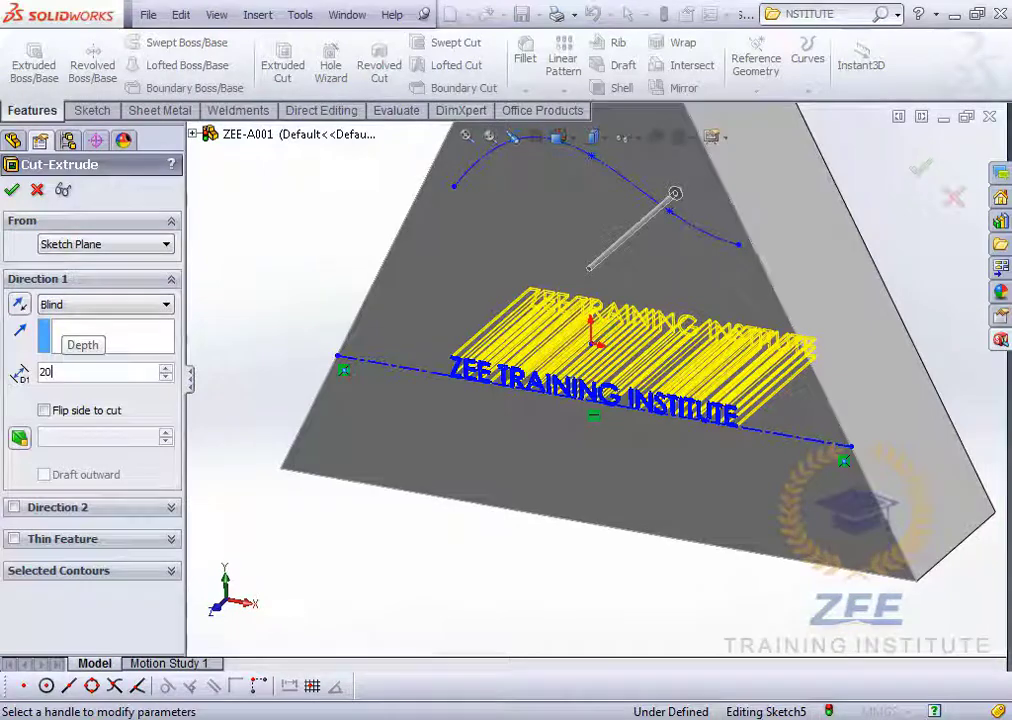
key(Return)
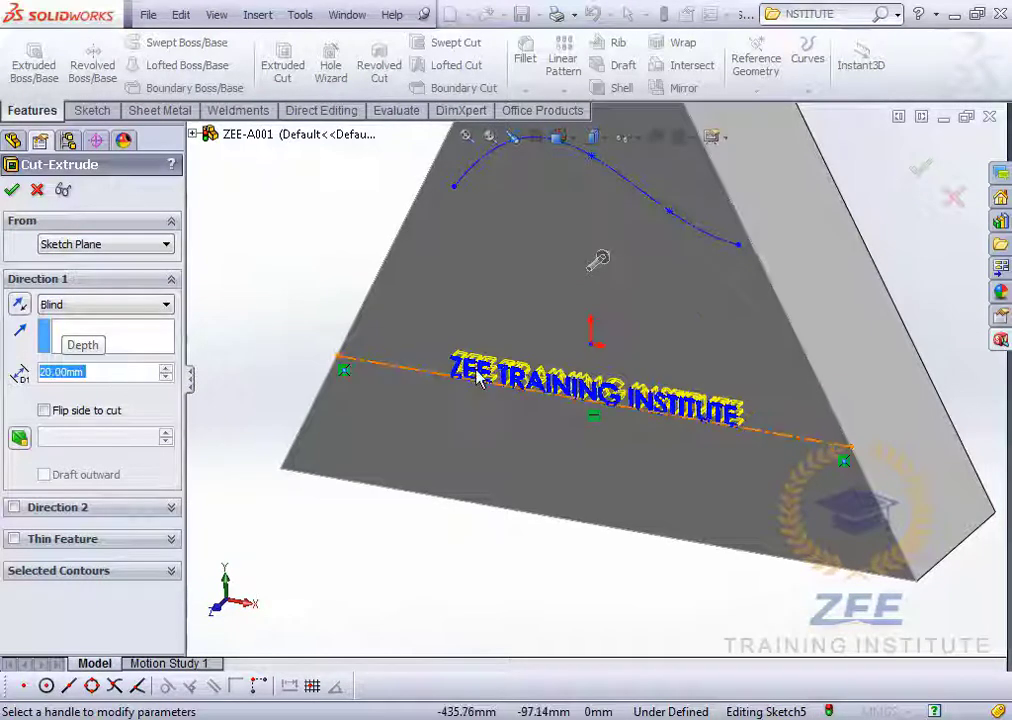
click(12, 190)
Examine the engraved ZEE TRAINING INSTITUTE letters on the front face up close and from several angles.
scroll(586, 423, down, 4)
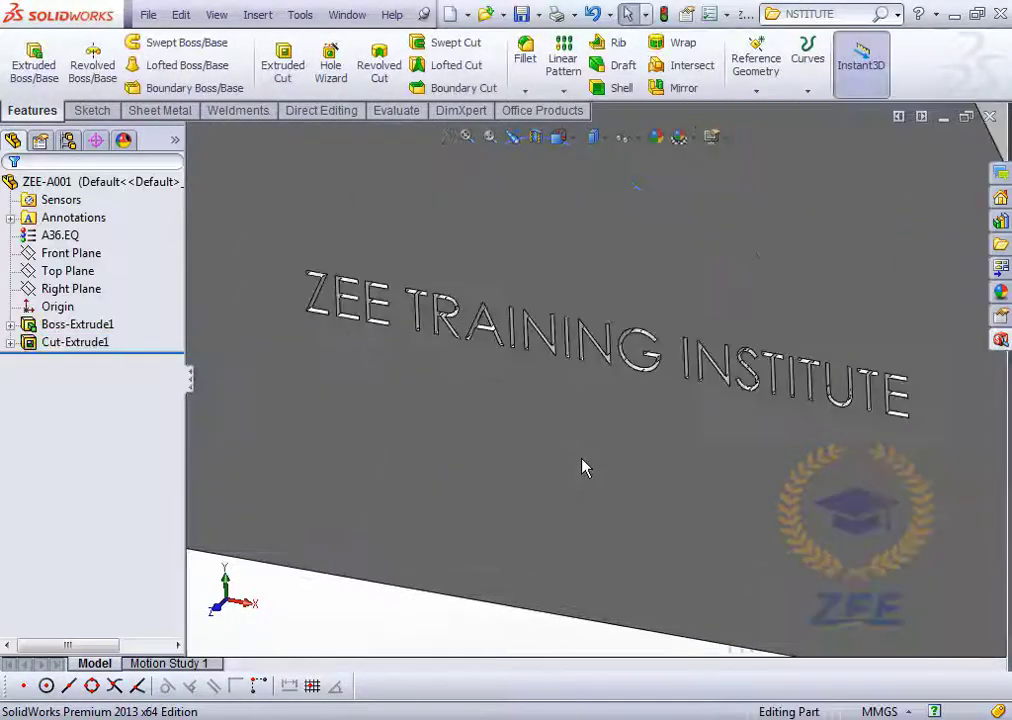
middle_drag(581, 458, 572, 412)
scroll(572, 412, up, 4)
scroll(608, 397, down, 2)
scroll(608, 397, up, 2)
scroll(608, 397, down, 4)
middle_drag(509, 449, 554, 402)
scroll(612, 391, up, 5)
scroll(590, 410, down, 4)
scroll(547, 468, up, 3)
scroll(506, 511, down, 3)
scroll(554, 400, up, 3)
scroll(566, 398, down, 3)
scroll(566, 404, up, 5)
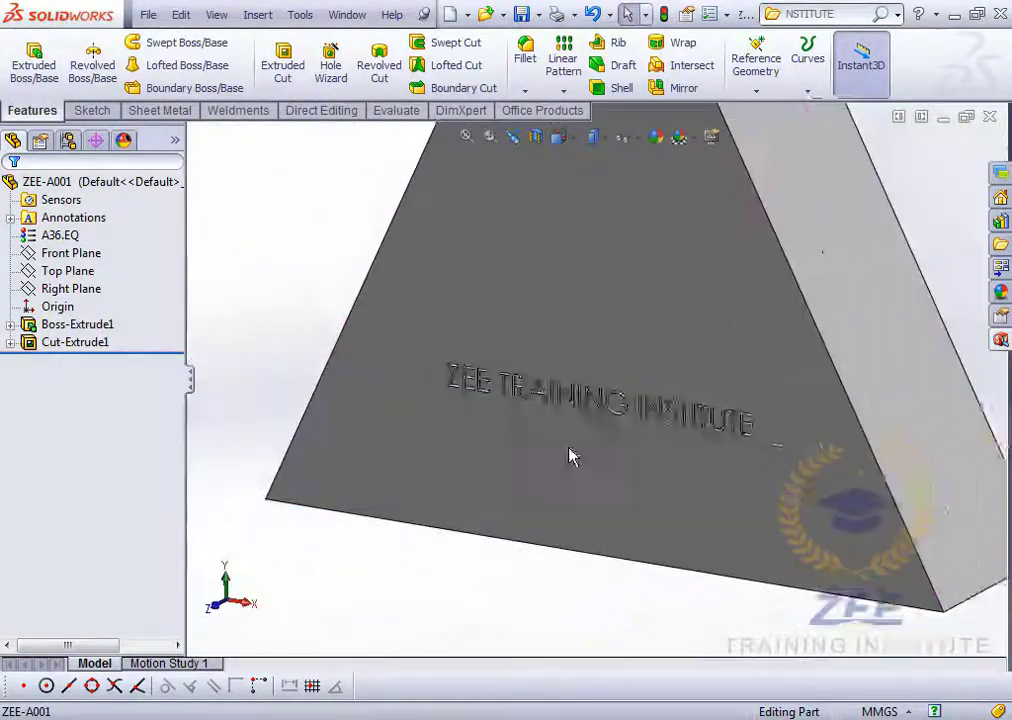
middle_drag(569, 456, 611, 368)
scroll(611, 368, up, 2)
click(75, 342)
ctrl+click(77, 324)
click(114, 300)
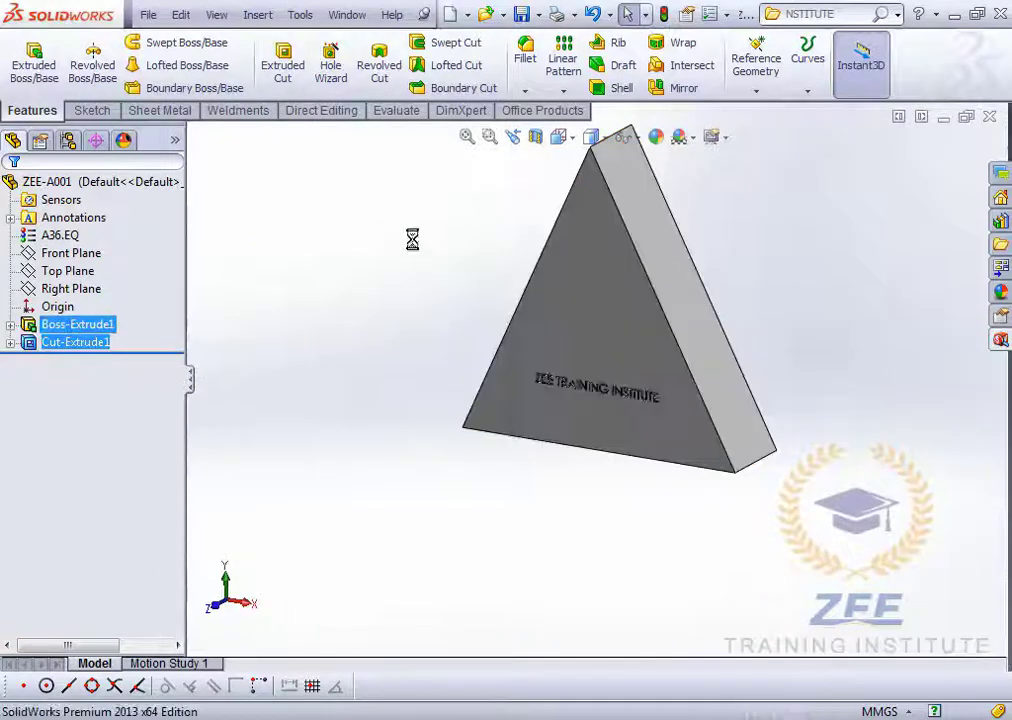
click(560, 137)
click(666, 237)
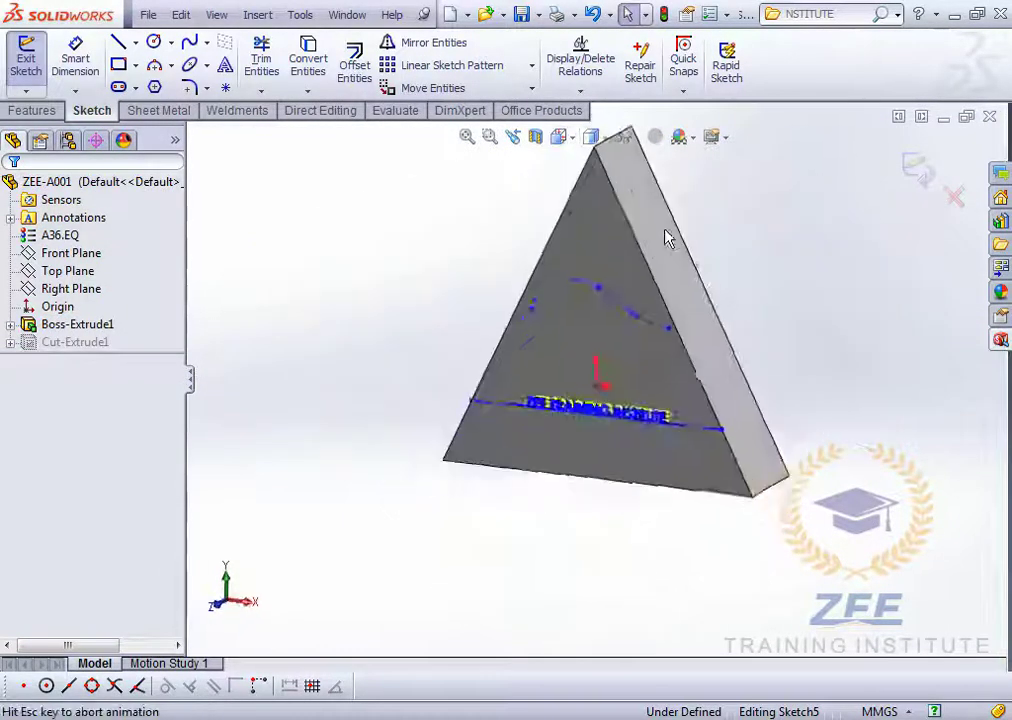
click(919, 172)
Reopen the text cut's sketch and add the sketch text ZEE TRAINING, centred along the spline.
click(75, 342)
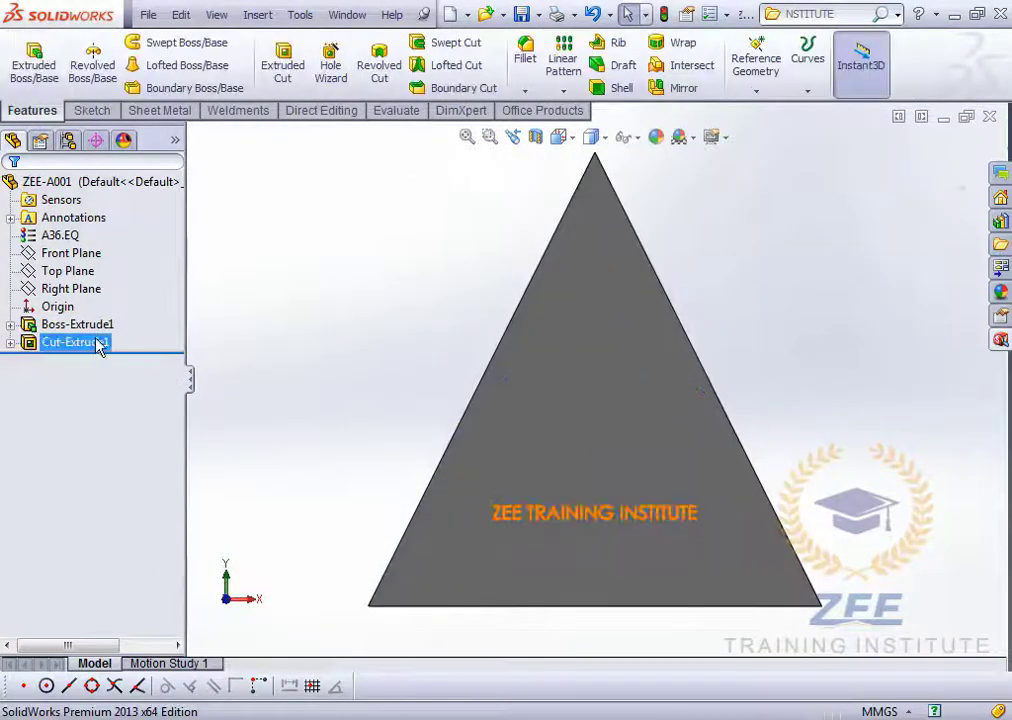
click(114, 300)
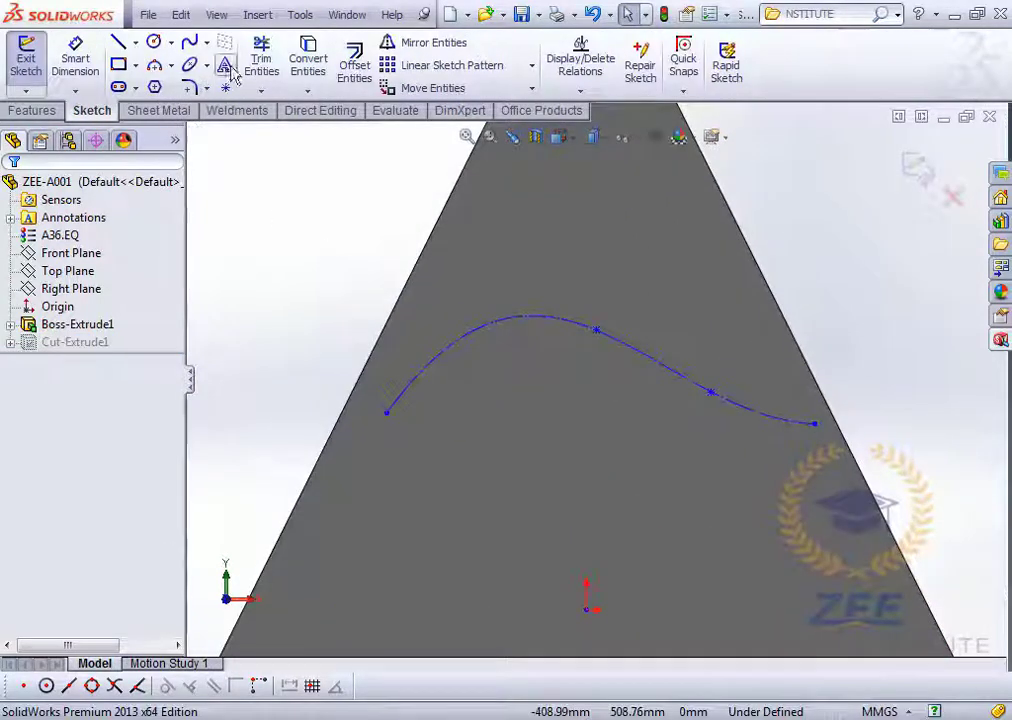
click(225, 64)
click(522, 325)
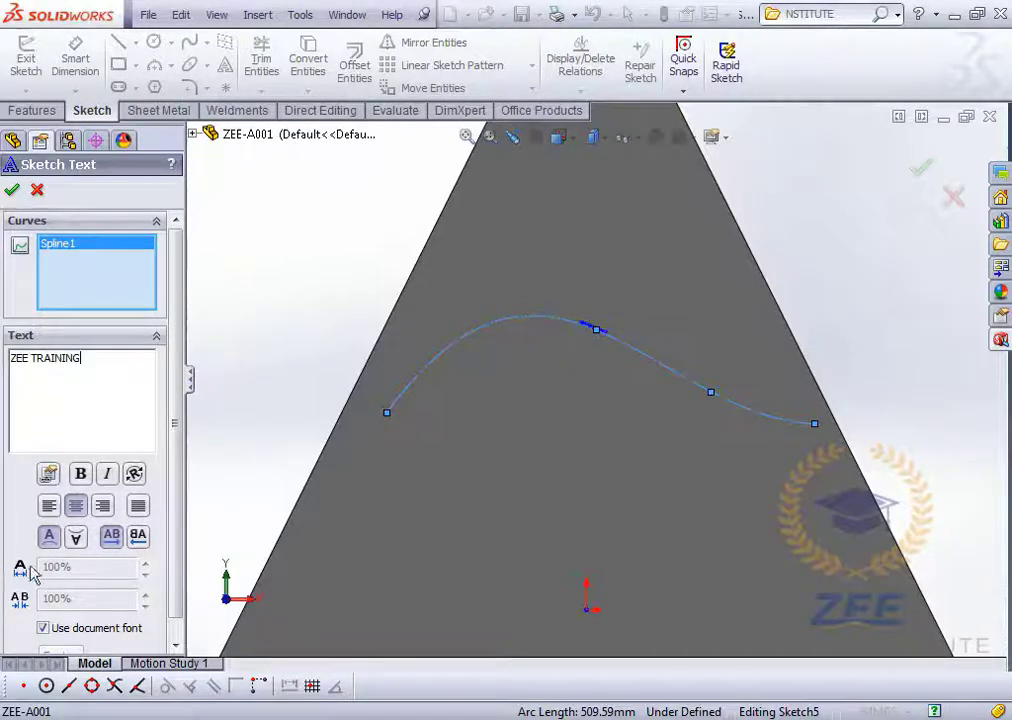
Stop using the document font for the spline text, set its height to 35 mm, and finish the sketch to update the cut.
click(43, 628)
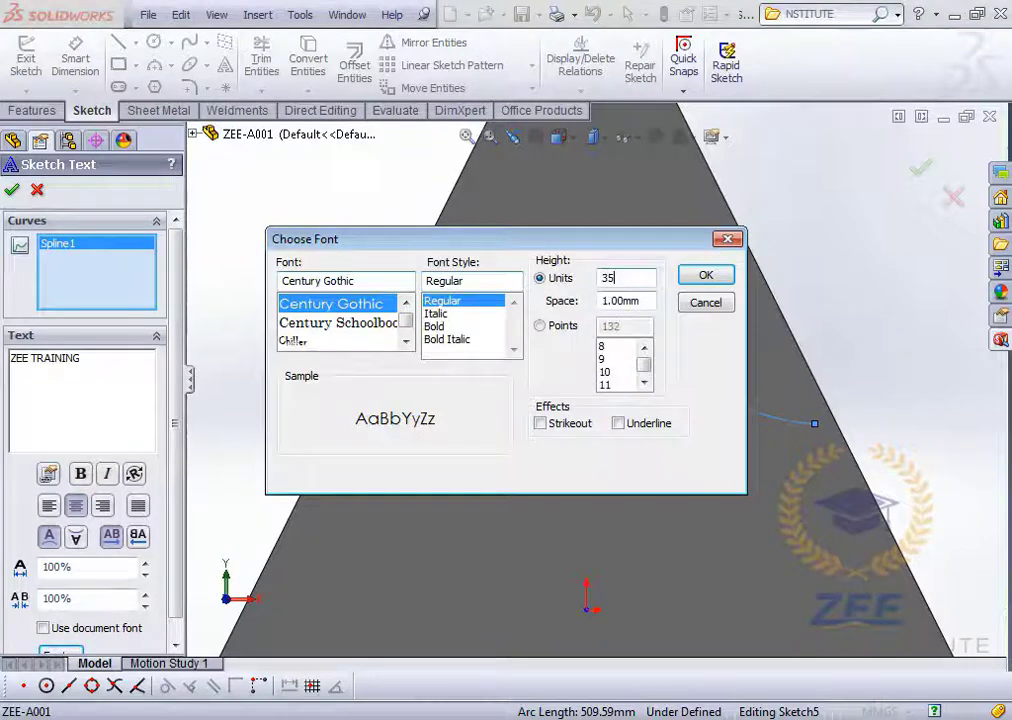
key(Return)
scroll(600, 380, up, 6)
click(920, 170)
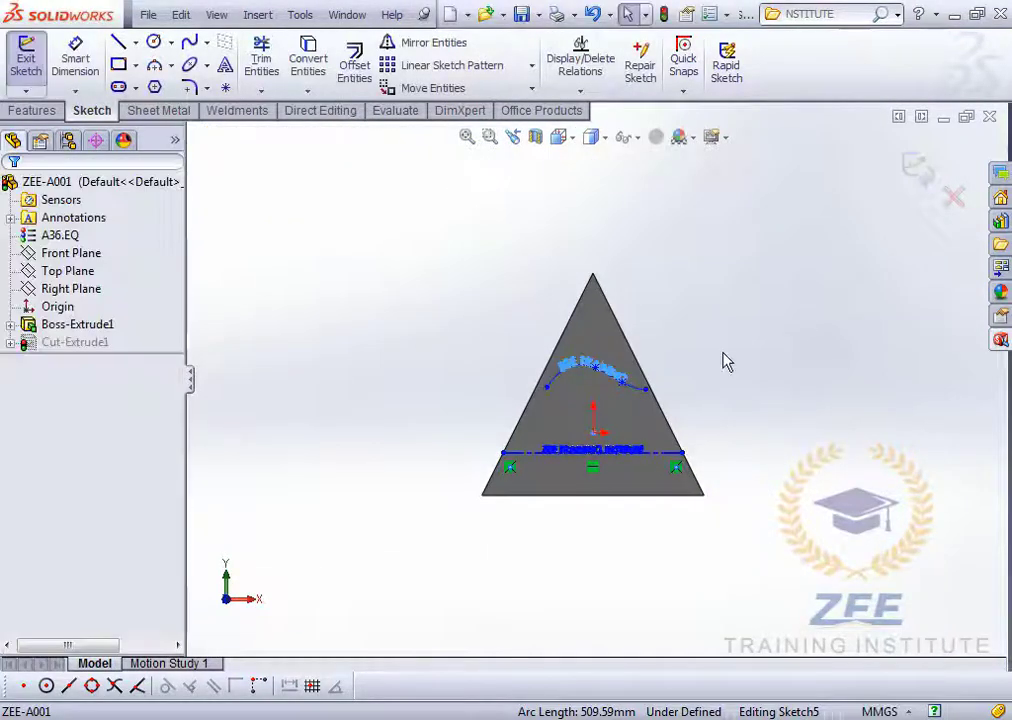
click(915, 167)
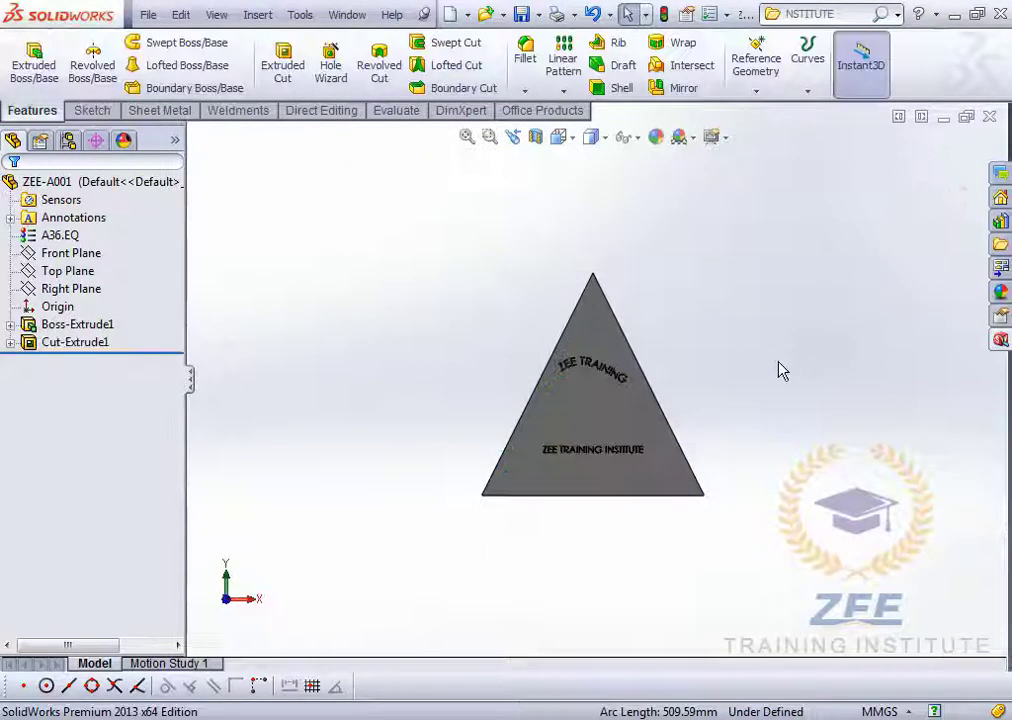
Examine both engraved texts, the curved ZEE TRAINING and the straight ZEE TRAINING INSTITUTE, from several angles and distances.
scroll(615, 425, down, 5)
scroll(578, 418, up, 2)
middle_drag(617, 424, 601, 399)
scroll(590, 405, down, 4)
scroll(632, 368, up, 3)
scroll(601, 399, up, 2)
scroll(598, 400, down, 2)
scroll(565, 413, up, 1)
scroll(587, 407, up, 1)
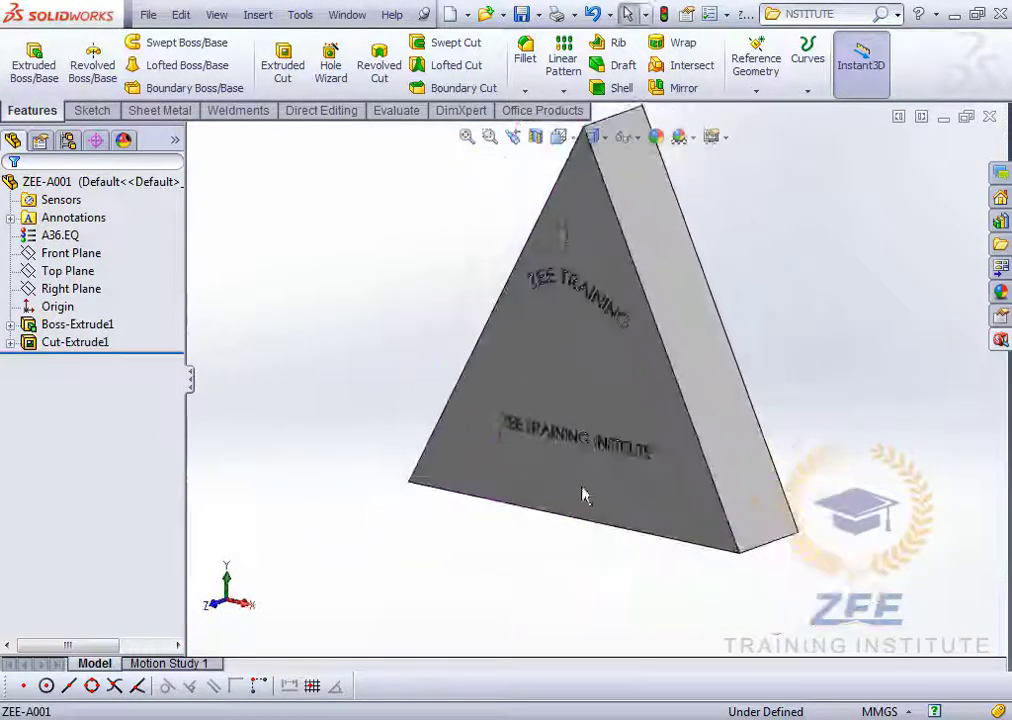
scroll(583, 492, down, 3)
scroll(600, 440, up, 3)
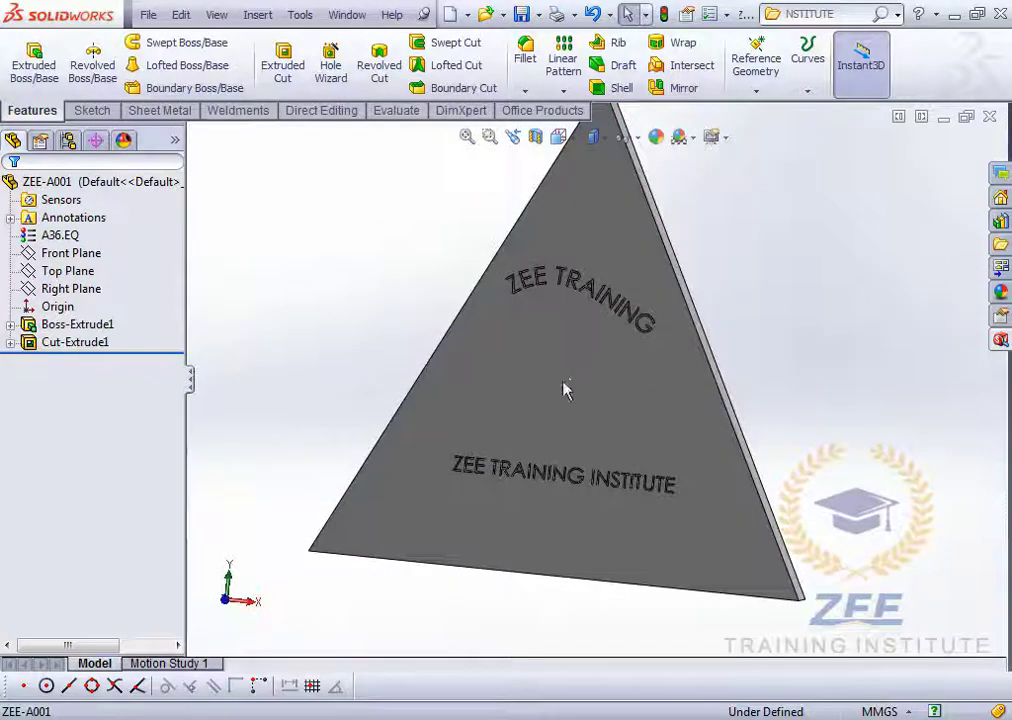
scroll(598, 391, down, 3)
middle_drag(598, 390, 549, 429)
scroll(549, 429, up, 2)
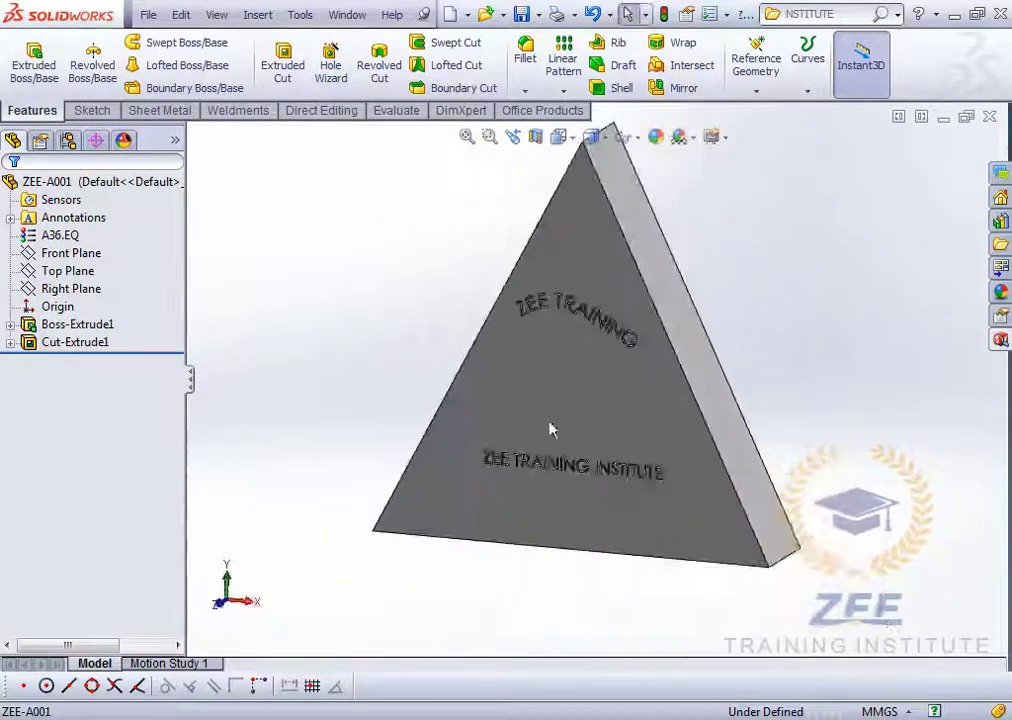
scroll(663, 435, down, 2)
middle_drag(663, 435, 511, 437)
scroll(511, 437, down, 3)
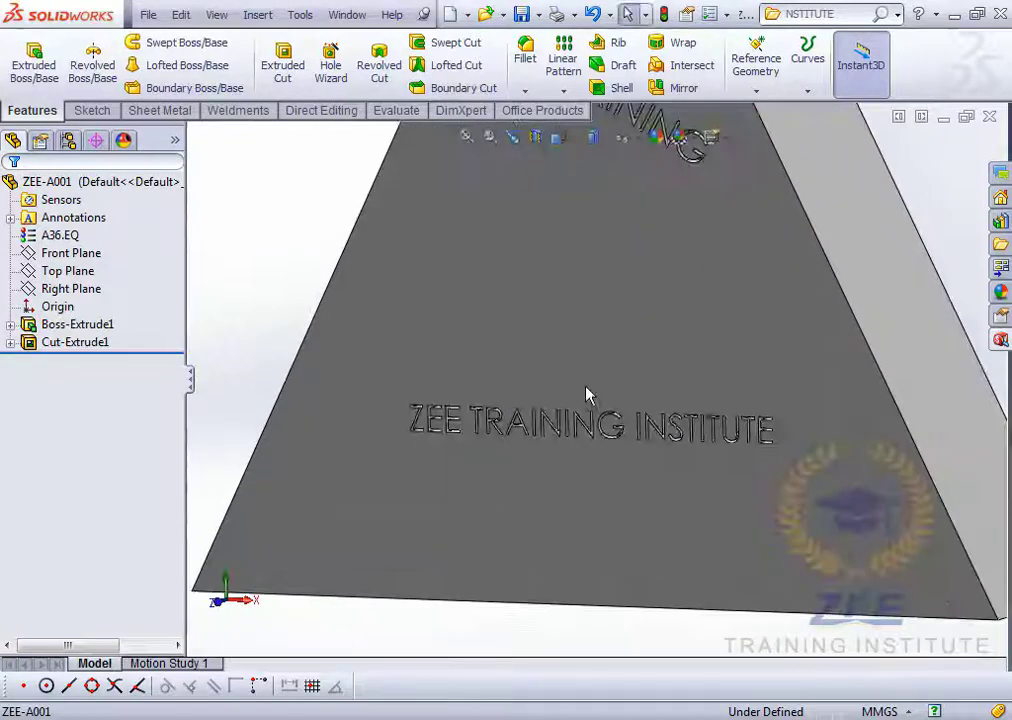
scroll(590, 400, up, 4)
scroll(592, 430, down, 2)
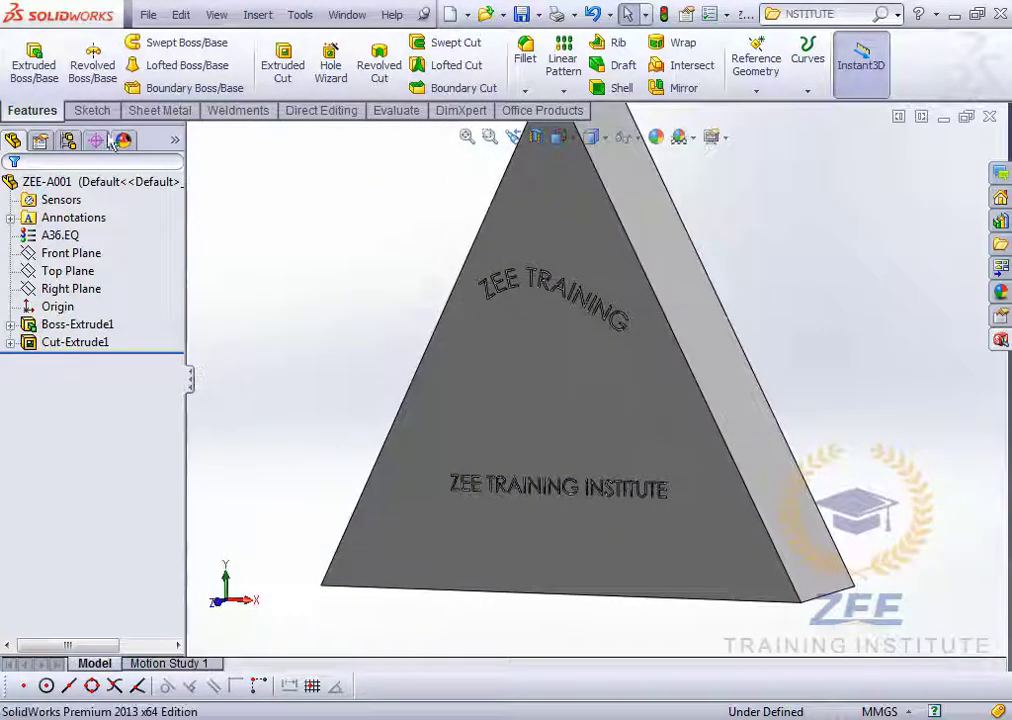
Inspect the finished engraved part from other directions and show it in the isometric view.
click(92, 110)
scroll(585, 434, up, 3)
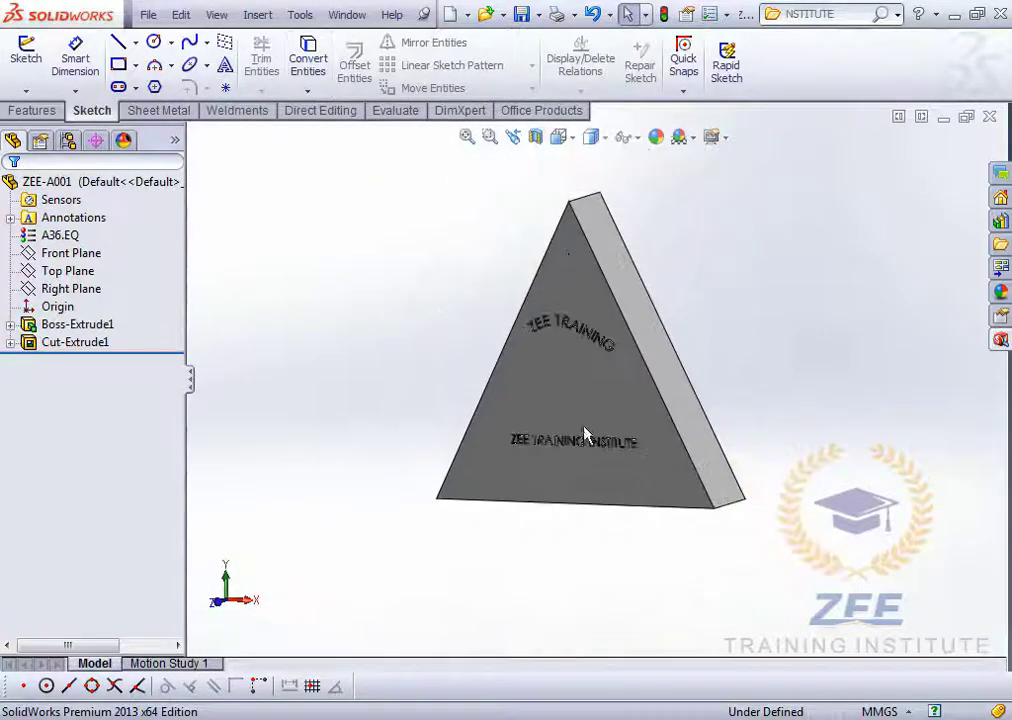
scroll(544, 481, down, 3)
middle_drag(544, 481, 564, 415)
scroll(615, 377, down, 3)
scroll(564, 415, up, 3)
scroll(560, 415, down, 2)
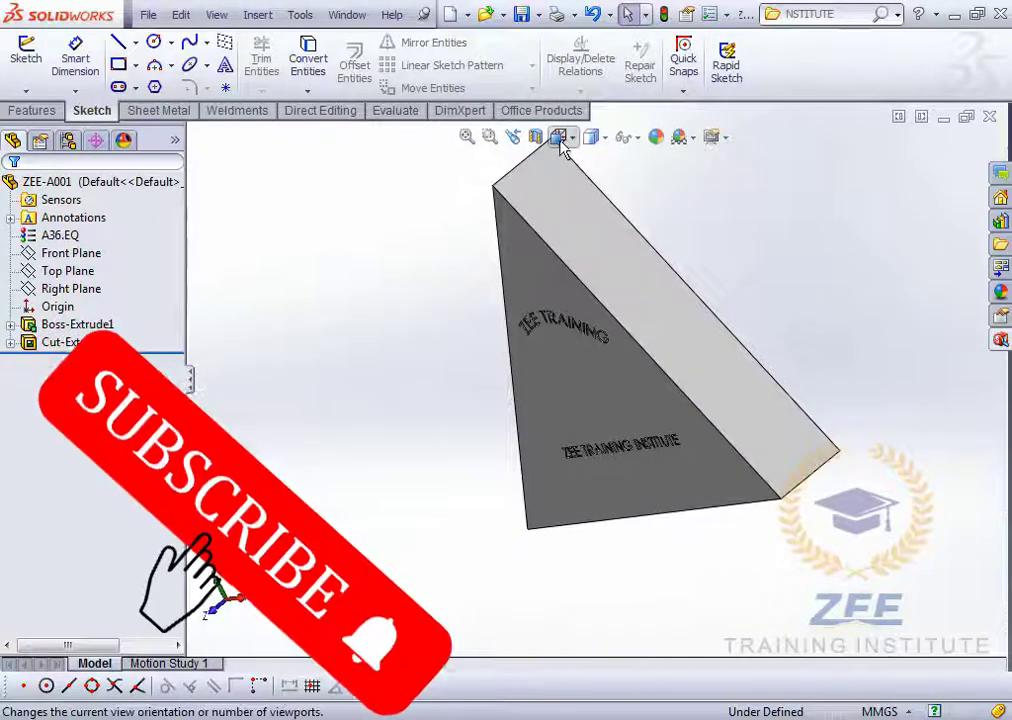
click(560, 139)
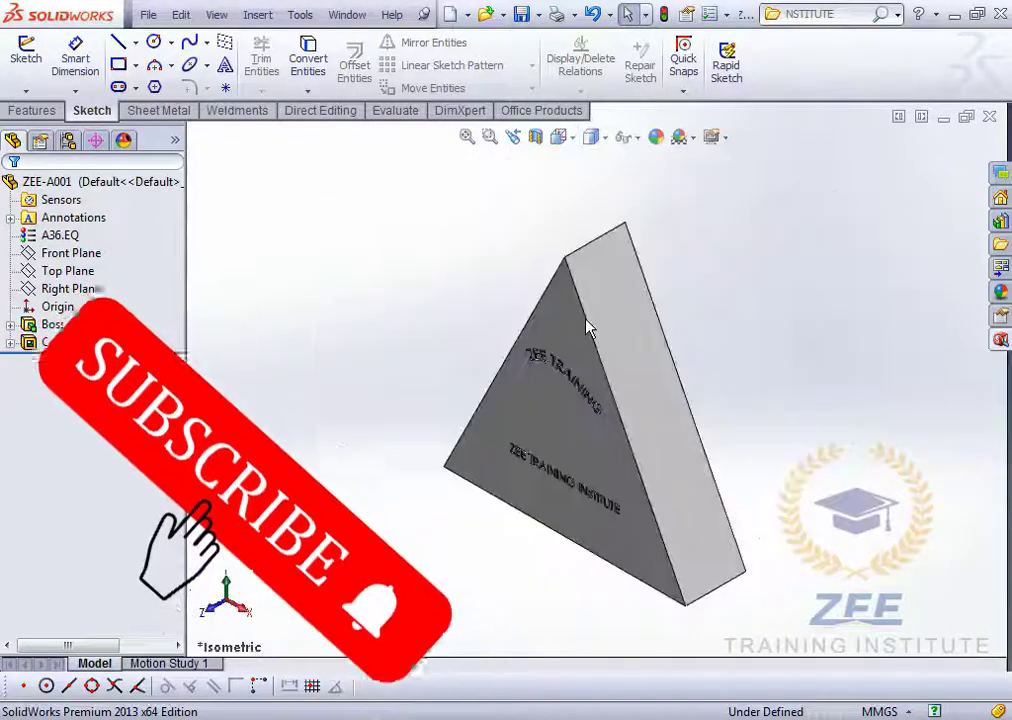
key(space)
click(596, 318)
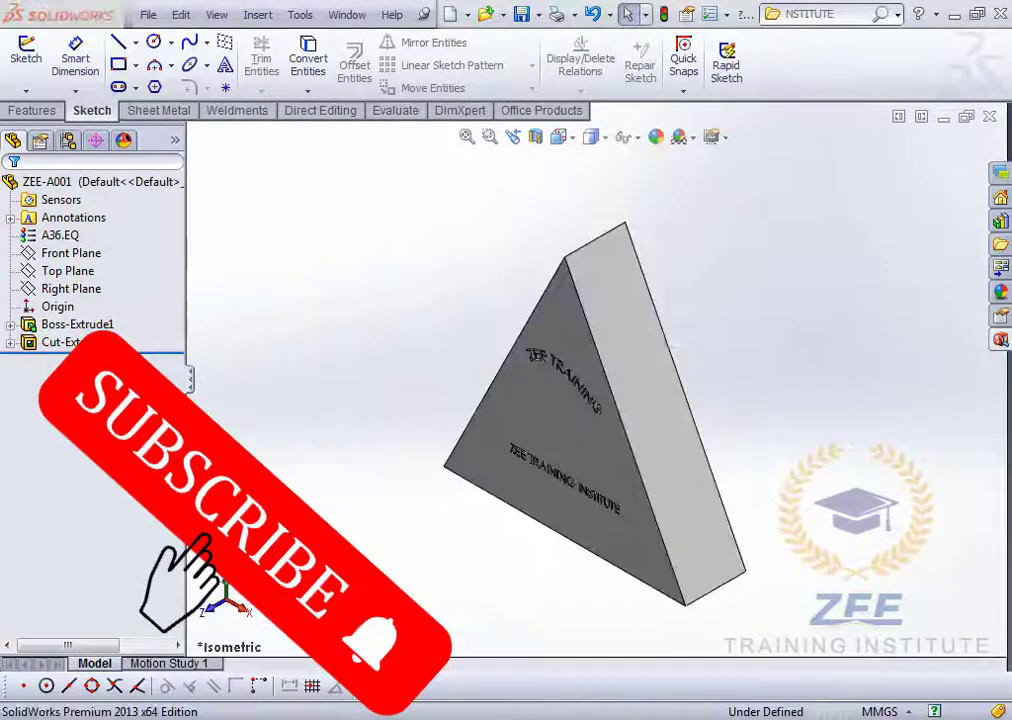